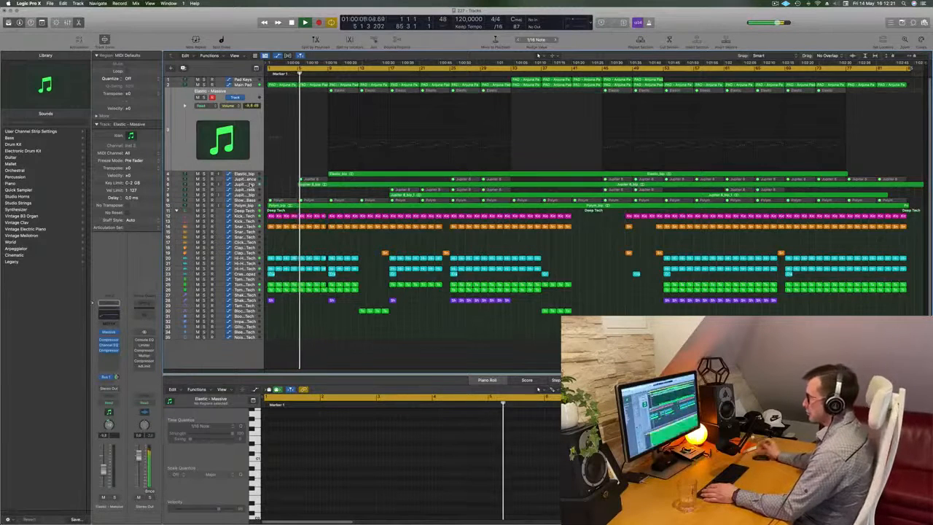
Browse the Jupiter 8 and Elastic tracks, then audition Elastic_bip in solo and release the solo.
click(250, 185)
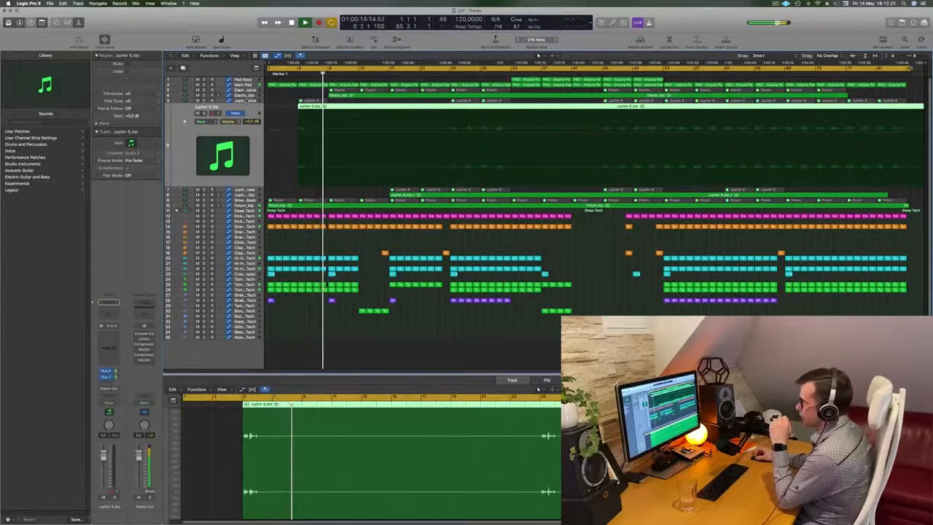
click(246, 101)
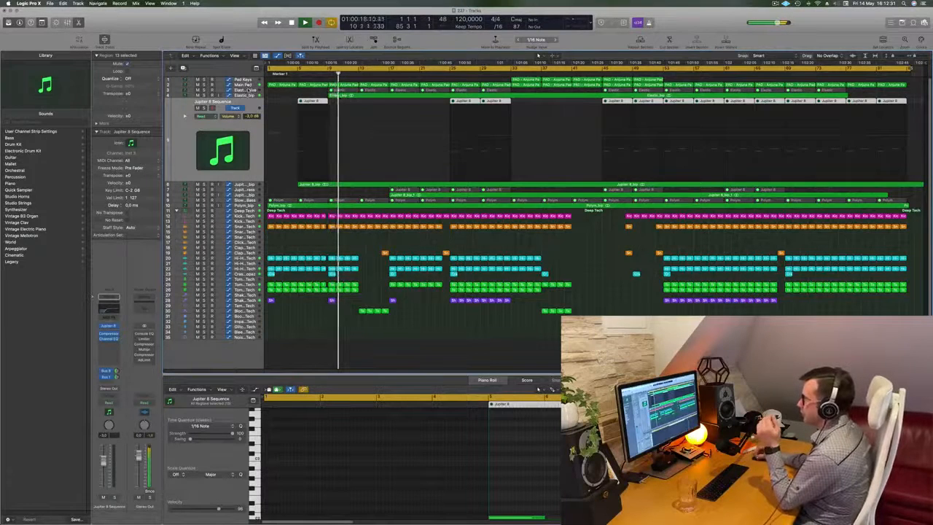
click(248, 89)
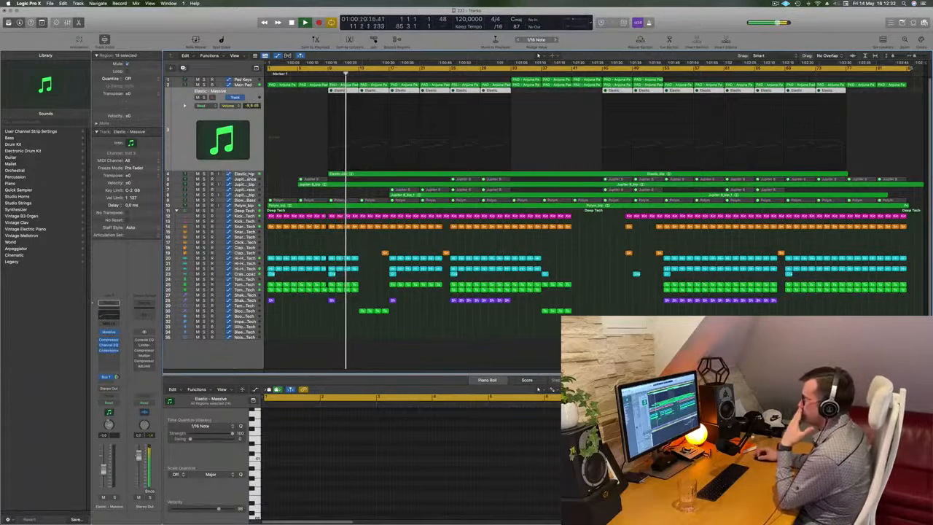
key(Down)
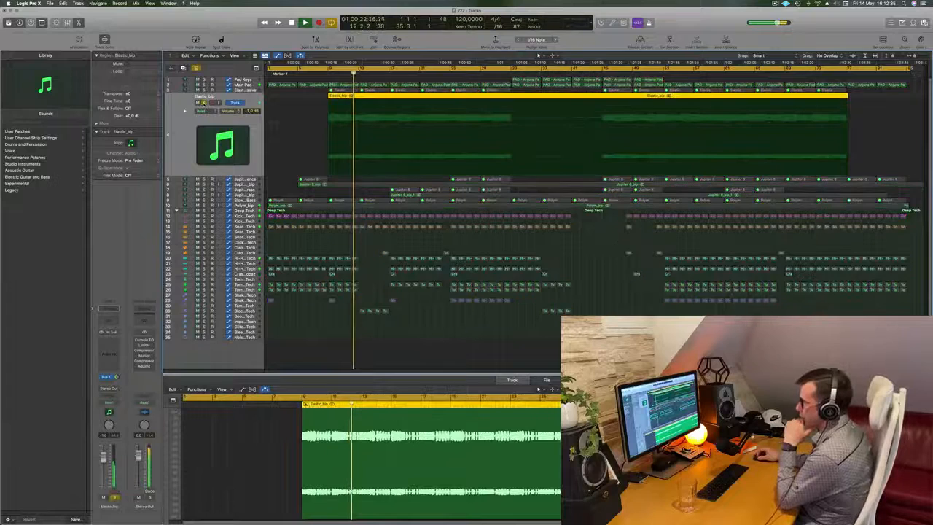
click(204, 103)
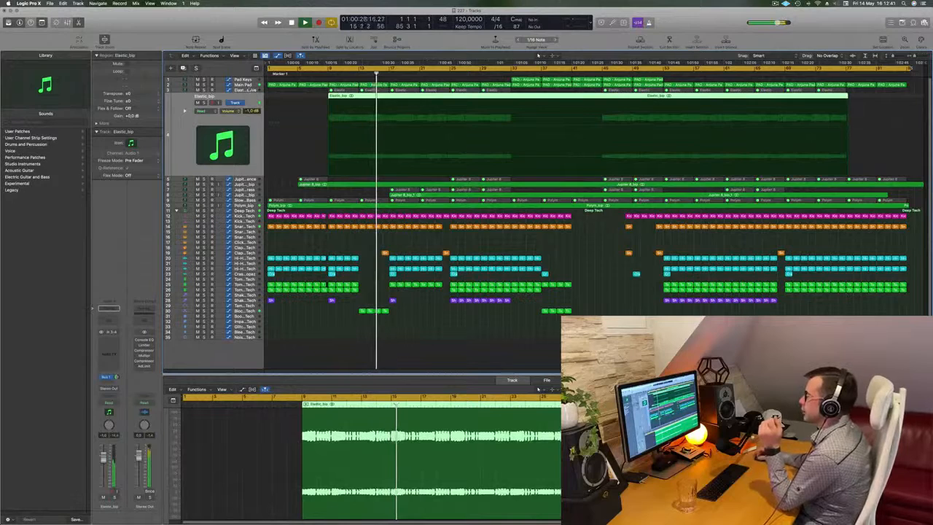
Audition the Main Pad track and the lower Jupiter 8_bip track in solo, releasing each solo.
key(Up)
key(s)
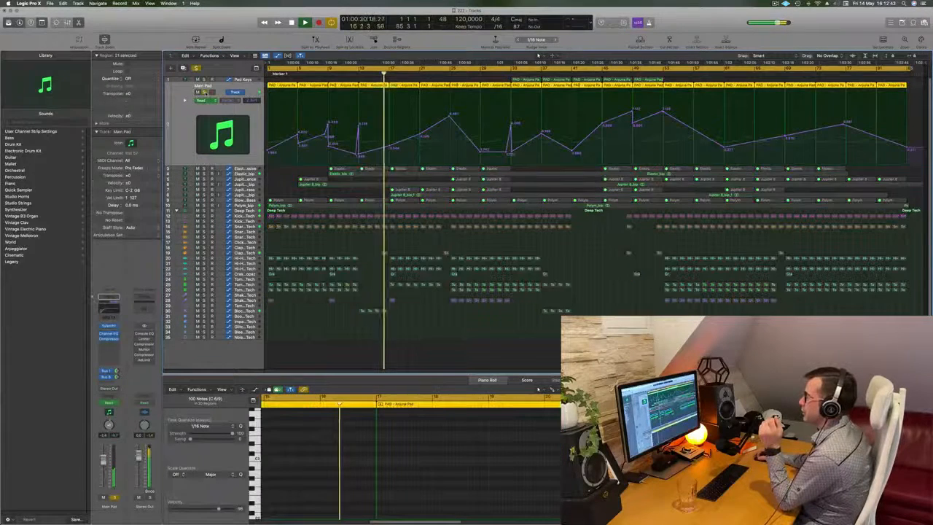
click(204, 93)
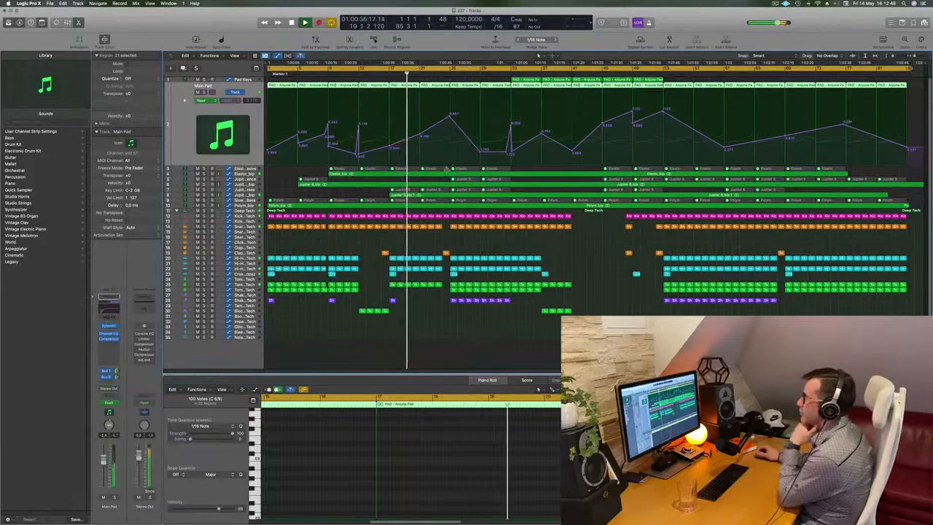
click(246, 194)
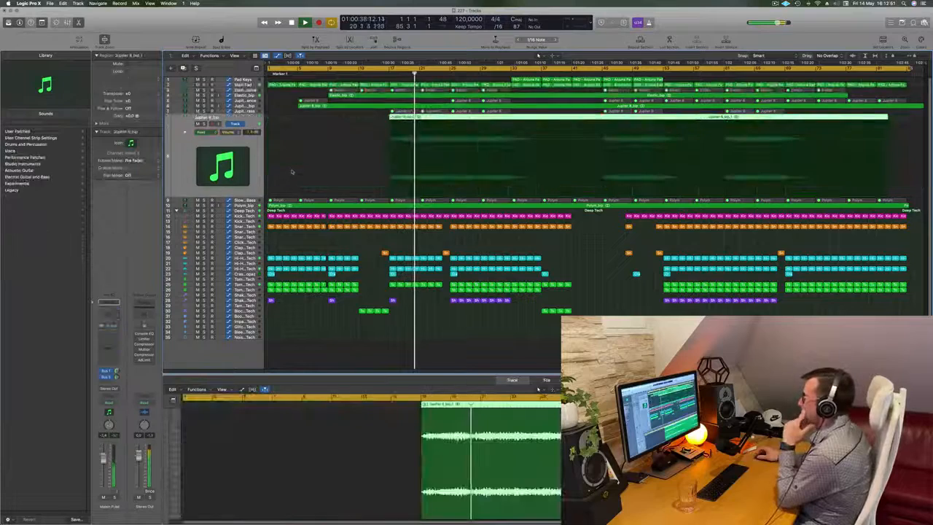
click(204, 125)
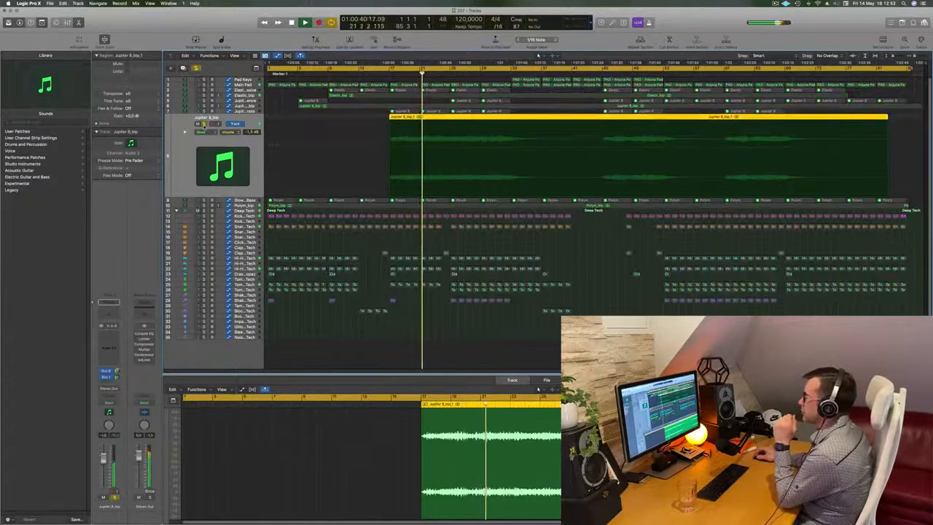
click(204, 125)
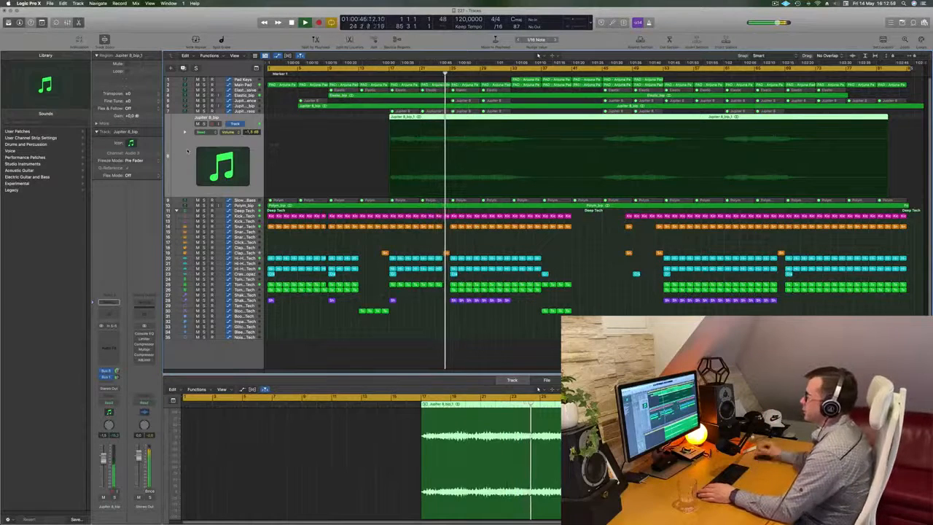
Audition the Polym_bip track in solo and release the solo.
key(Down)
key(s)
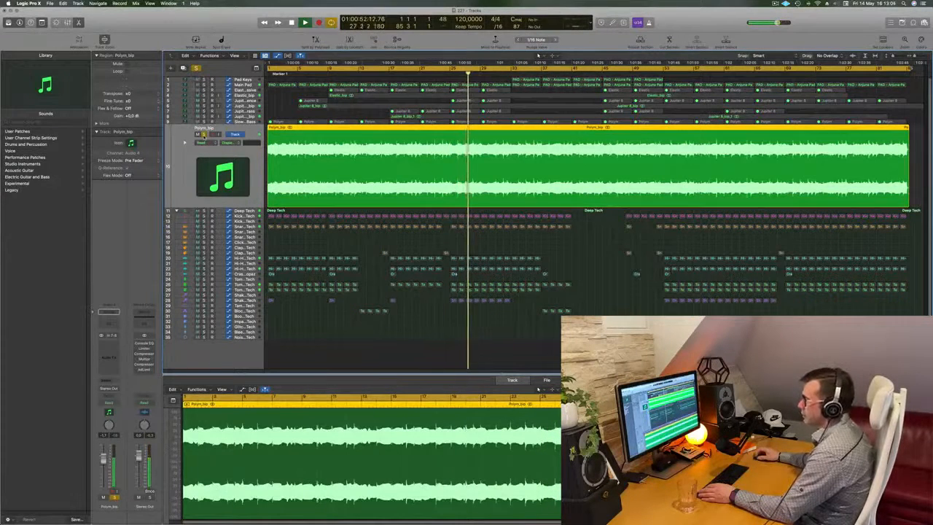
key(s)
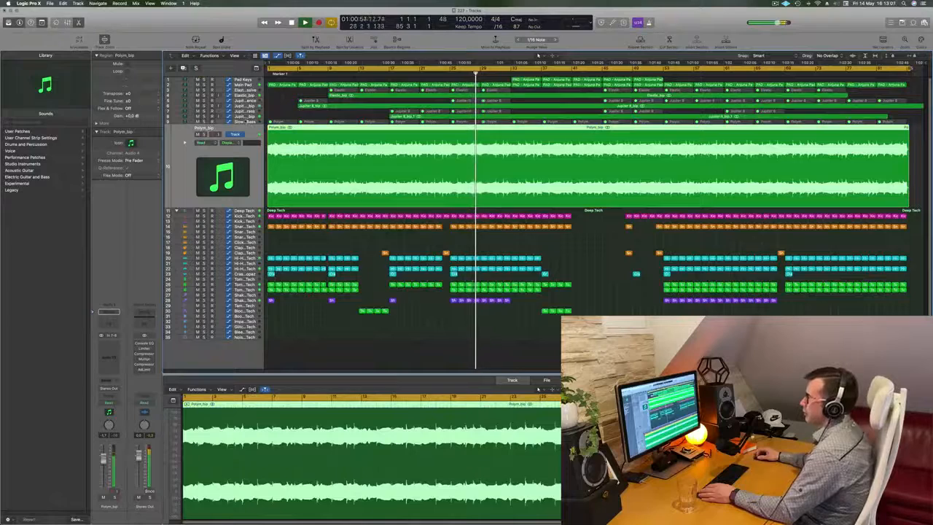
Inspect the PolyM synth on the Slow Brassy Bass track, then compare that track with Polym_bip by soloing each.
click(246, 122)
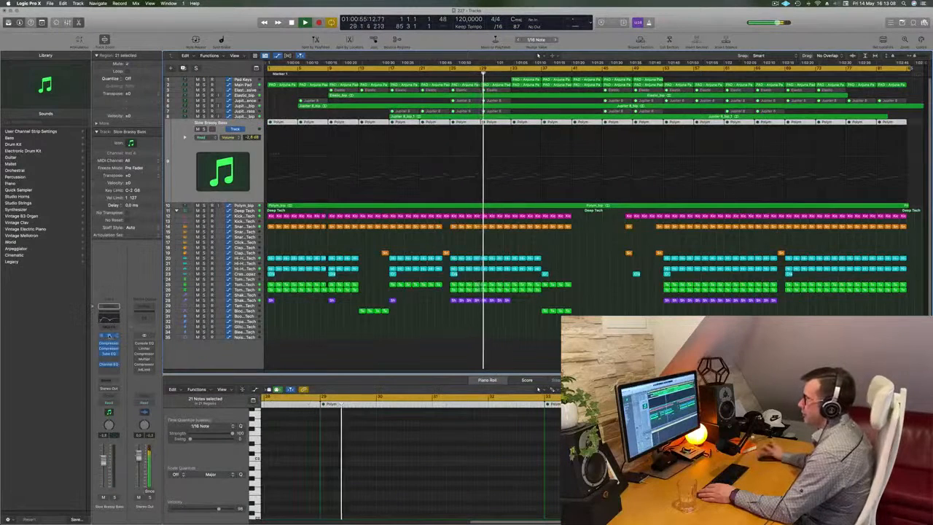
click(109, 335)
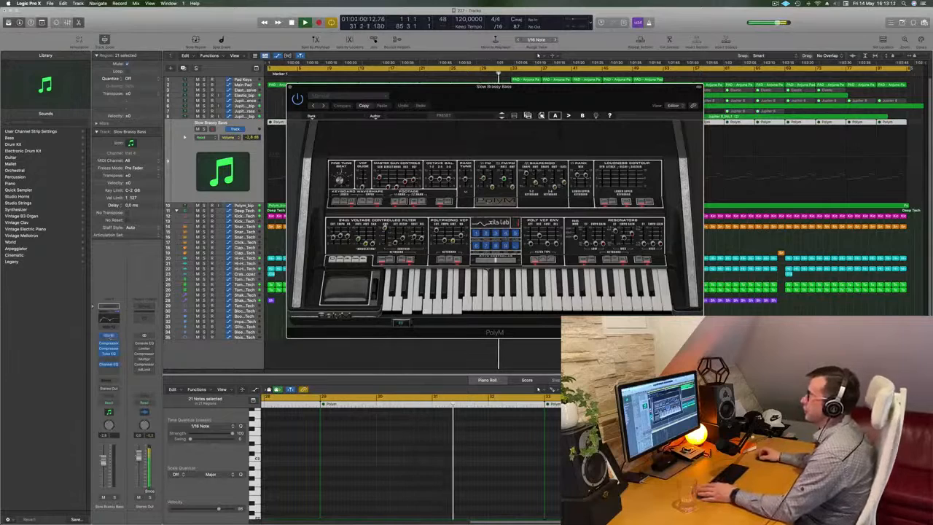
key(super+w)
key(s)
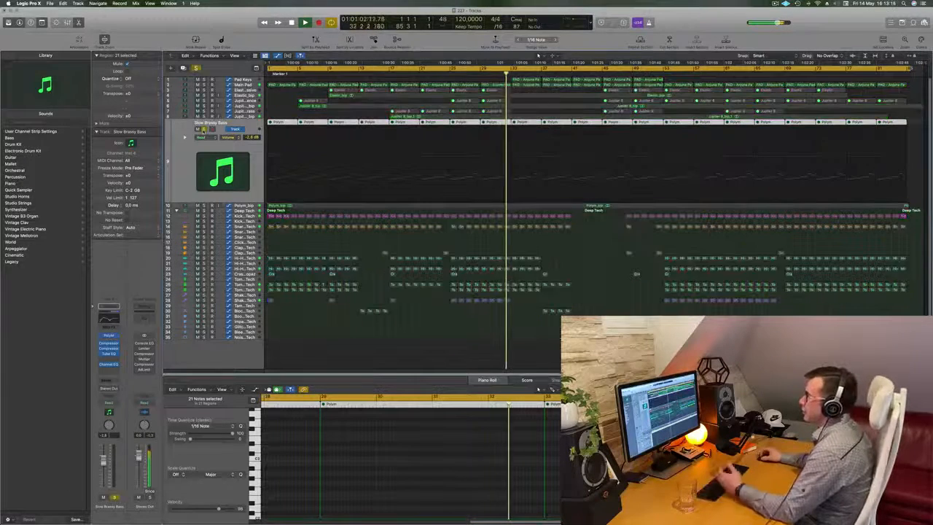
click(204, 129)
click(204, 206)
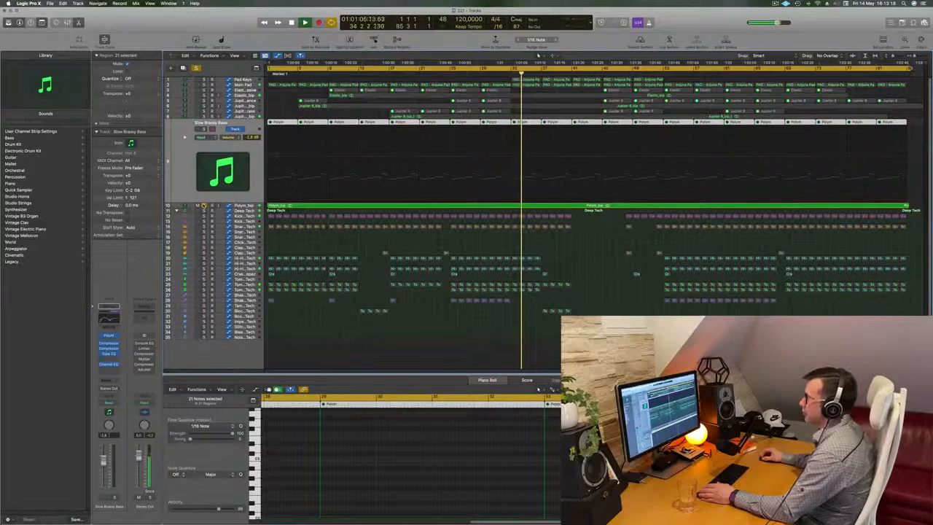
click(204, 205)
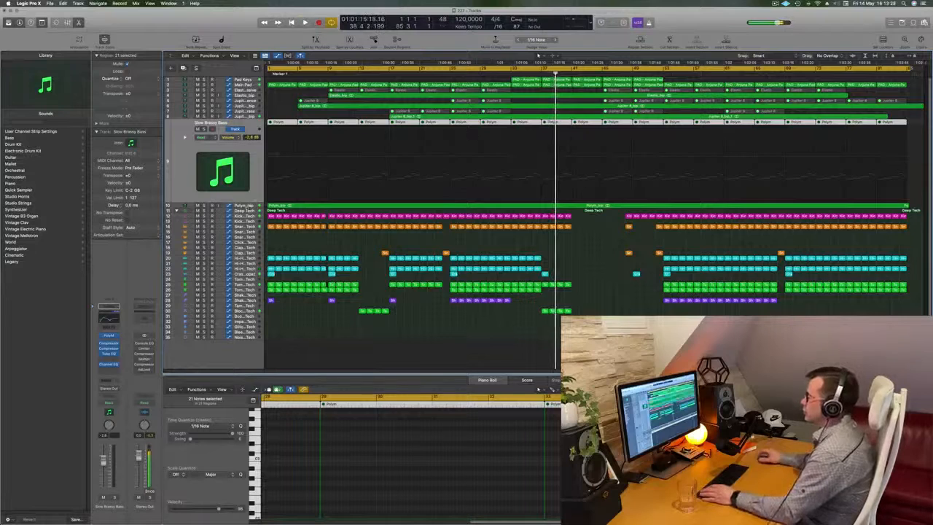
Delete the audio region on the Polym_bip track and select the Slow Brassy Bass track's regions.
click(245, 207)
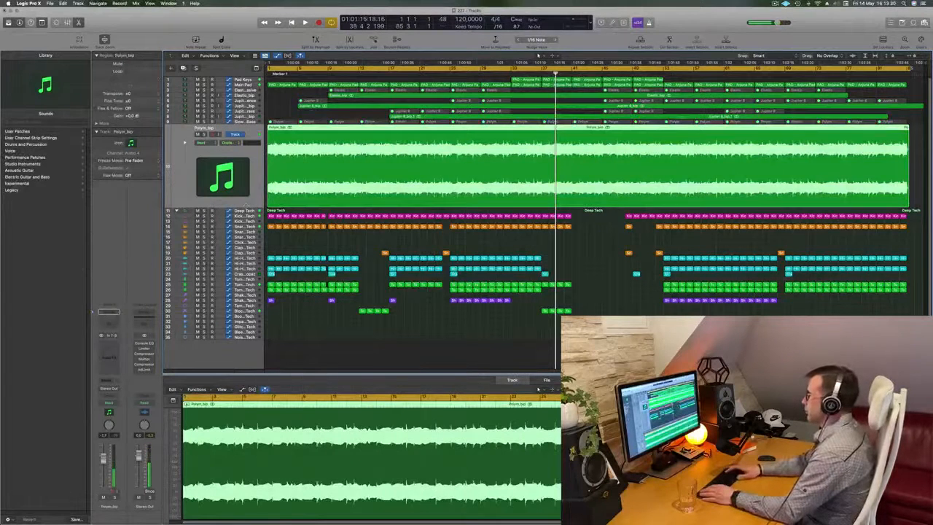
key(Delete)
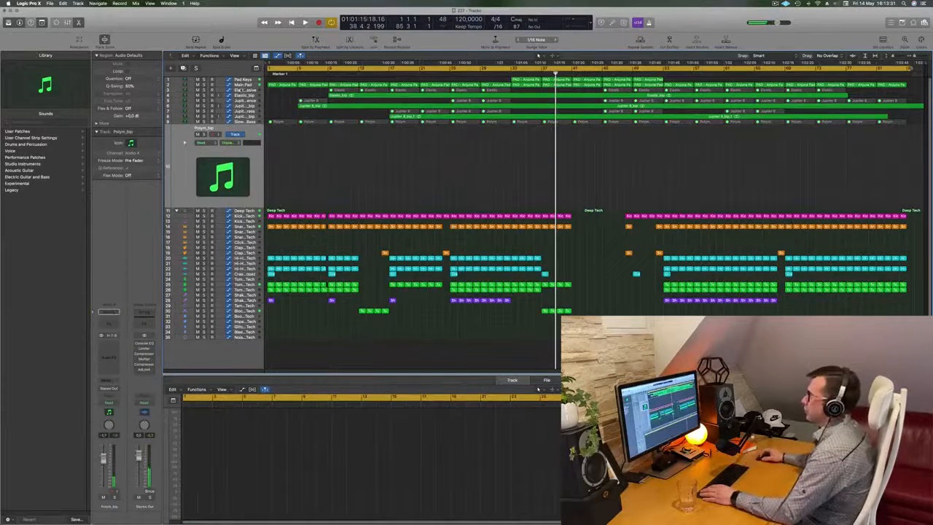
click(248, 122)
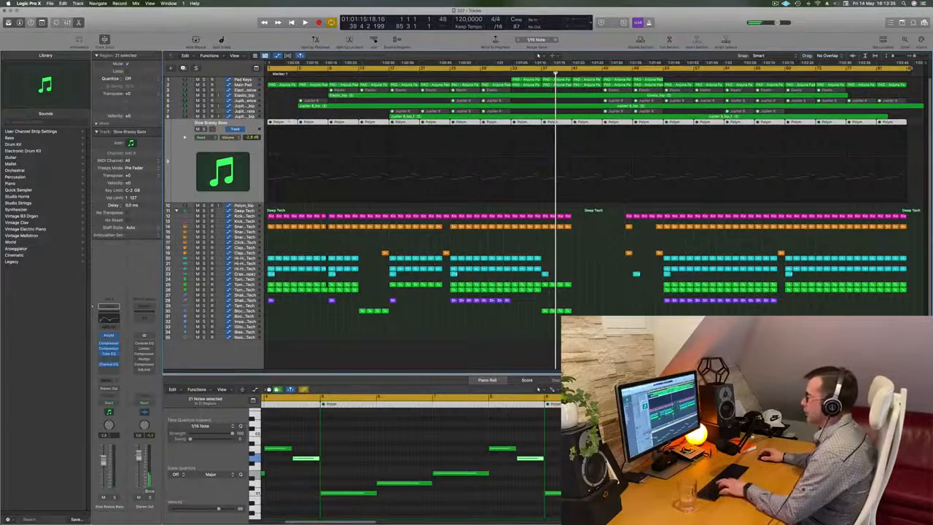
key(super+m)
mouse_move(455, 519)
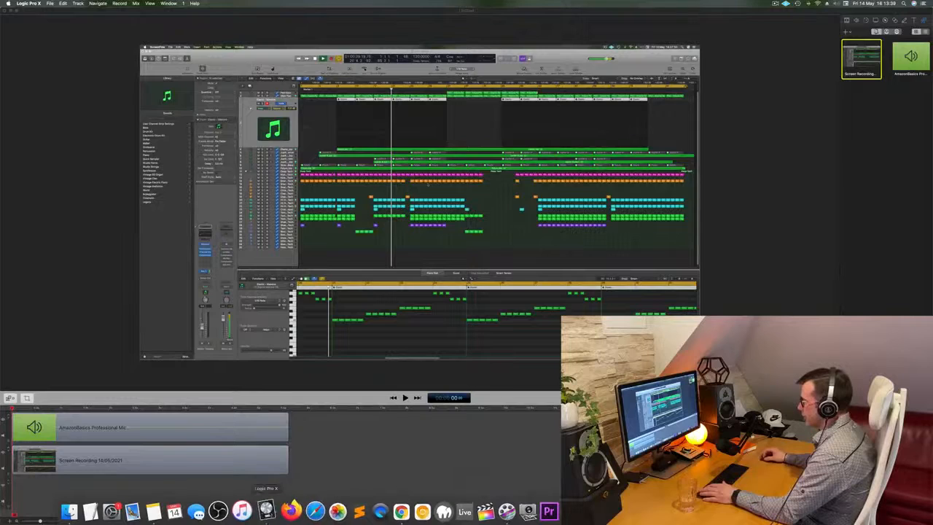
click(266, 510)
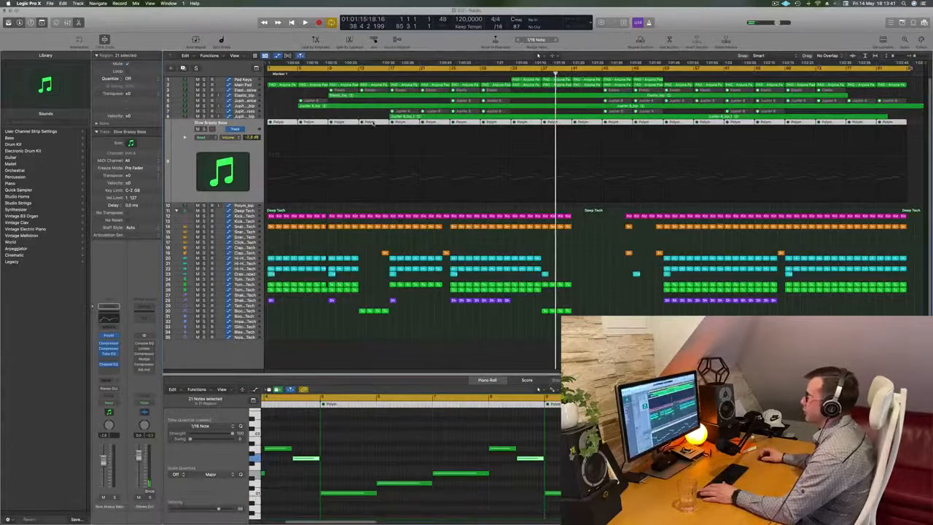
Unmute all Slow Brassy Bass regions and play the arrangement from the start.
right_click(373, 123)
click(392, 141)
click(432, 206)
key(Return)
key(space)
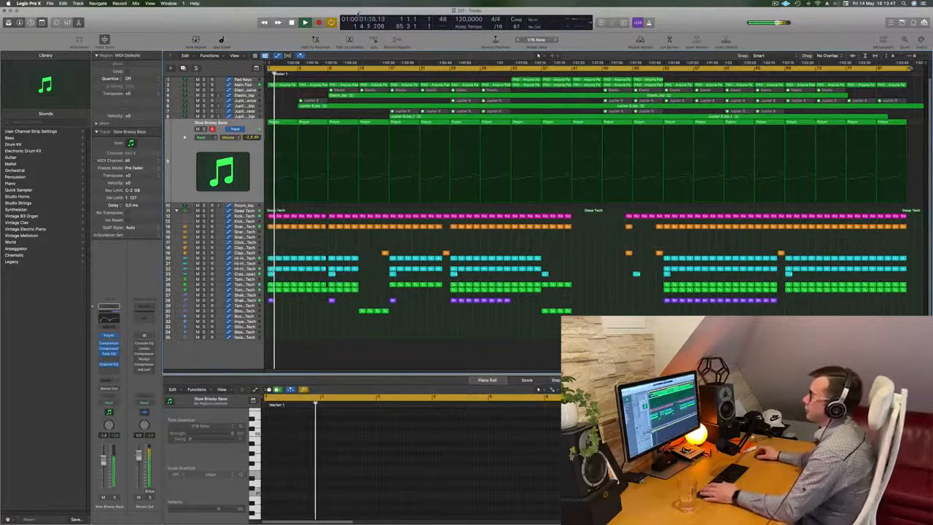
Set the cycle range from bar 1 to bar 9 and repeat that section of the arrangement three times.
key(Return)
key(space)
drag(912, 67, 327, 105)
key(super+r)
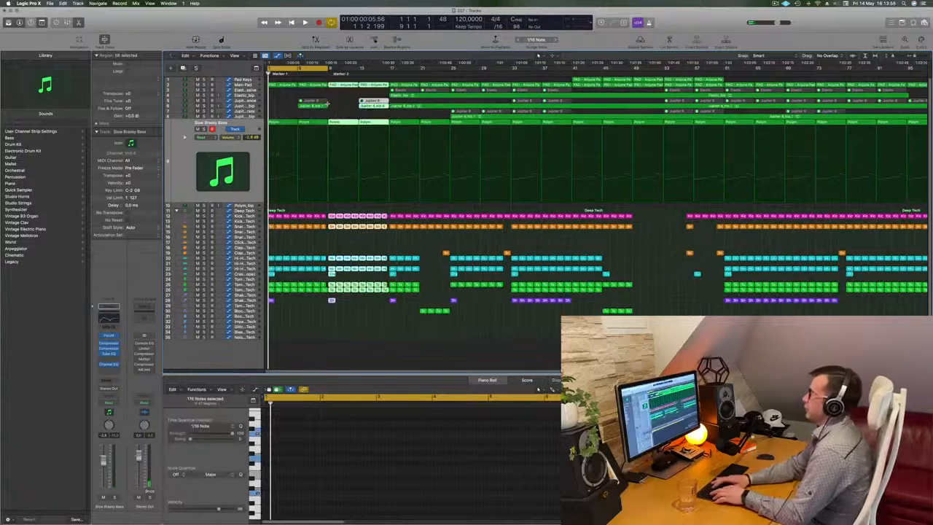
key(super+r)
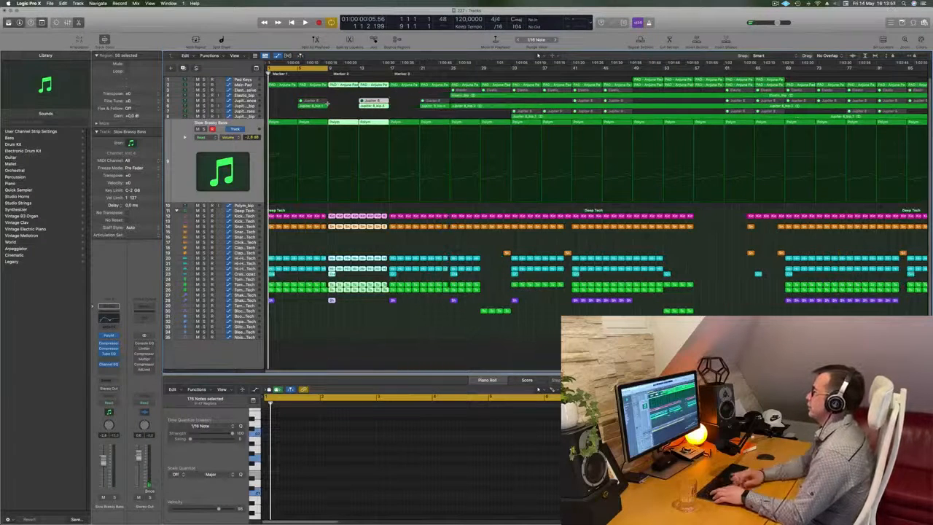
key(super+r)
key(space)
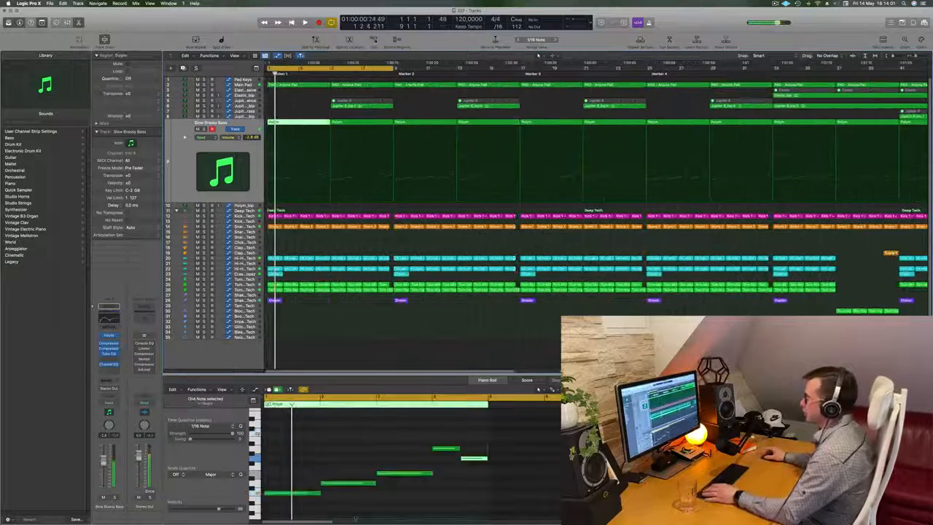
Reduce the first Slow Brassy Bass region to its opening note and copy that note at the same pitch into bars 2, 3 and 4.
drag(352, 421, 460, 504)
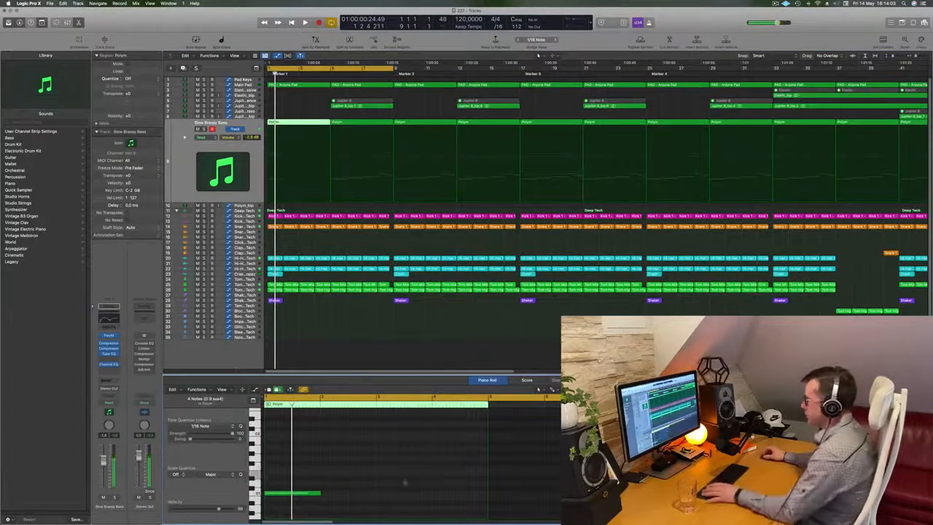
key(space)
key(space)
drag(319, 495, 346, 499)
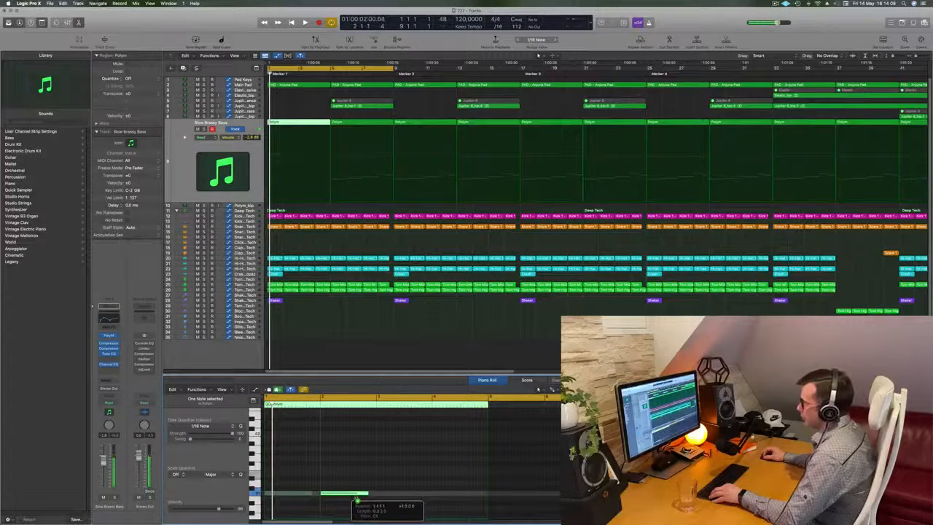
mouse_move(402, 480)
mouse_down()
mouse_move(282, 495)
mouse_move(396, 496)
mouse_up()
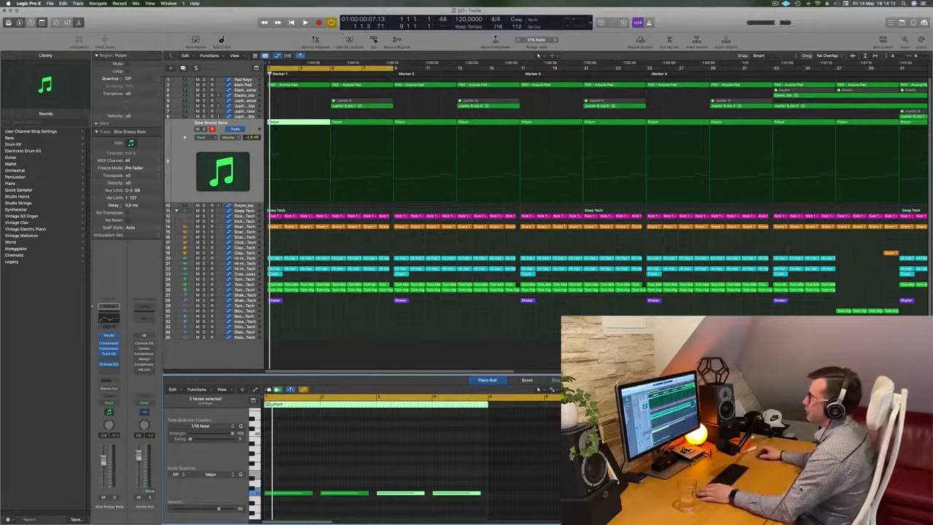
Replace the second Slow Brassy Bass region, at bar 5, with a copy of the edited first region.
click(311, 106)
key(space)
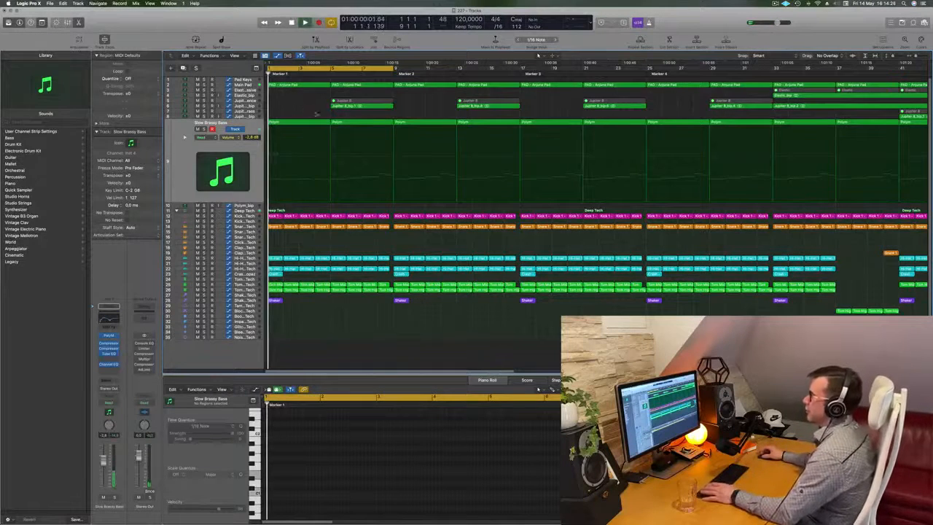
click(350, 123)
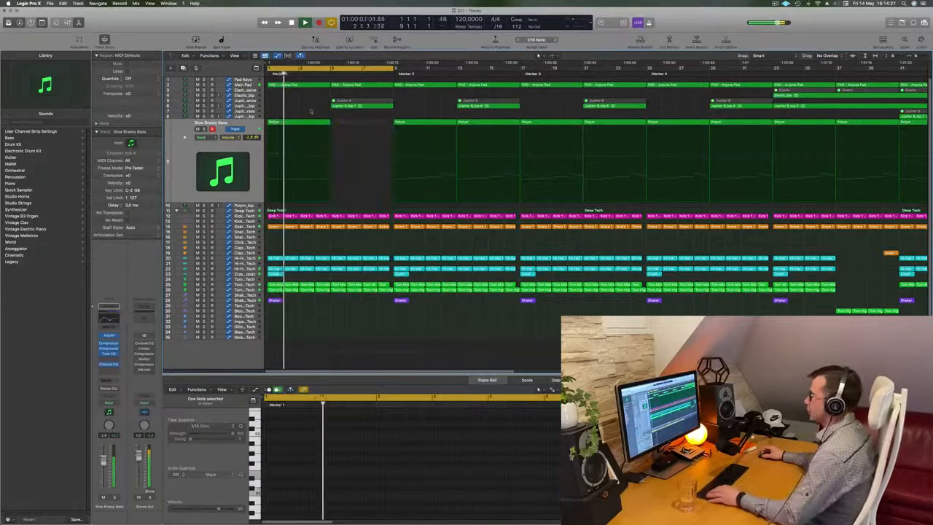
mouse_move(351, 123)
mouse_down()
mouse_move(299, 124)
mouse_move(361, 126)
mouse_up()
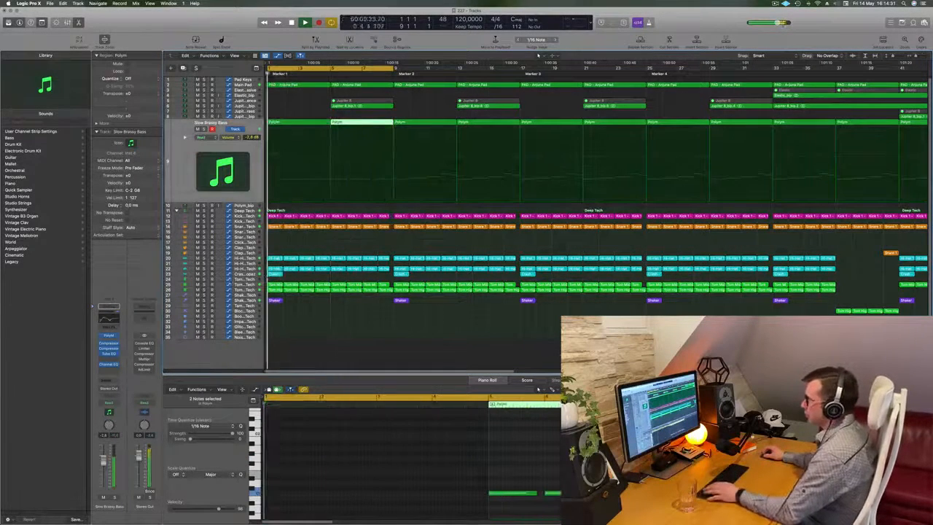
Repeat the opening Shaker 2 region until it fills the first eight bars.
click(274, 299)
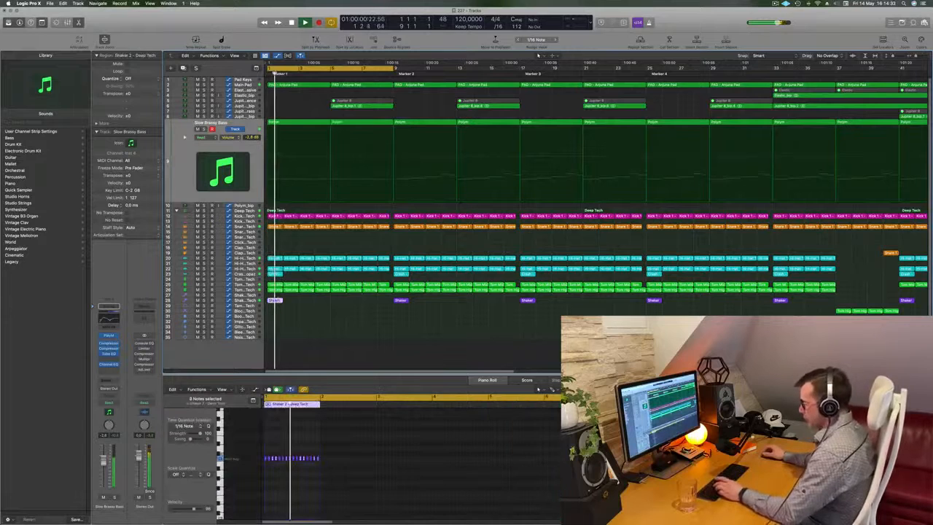
key(super+r)
key(super+r)
key(super+r)
key(super+r)
key(super+r)
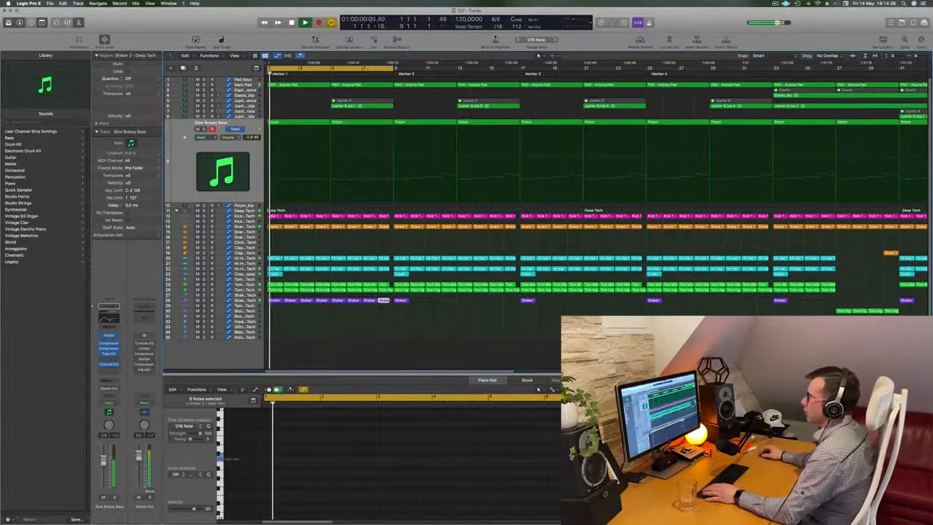
Delete all notes after the first in the opening Main Pad region and extend the remaining note to the region's end.
click(248, 85)
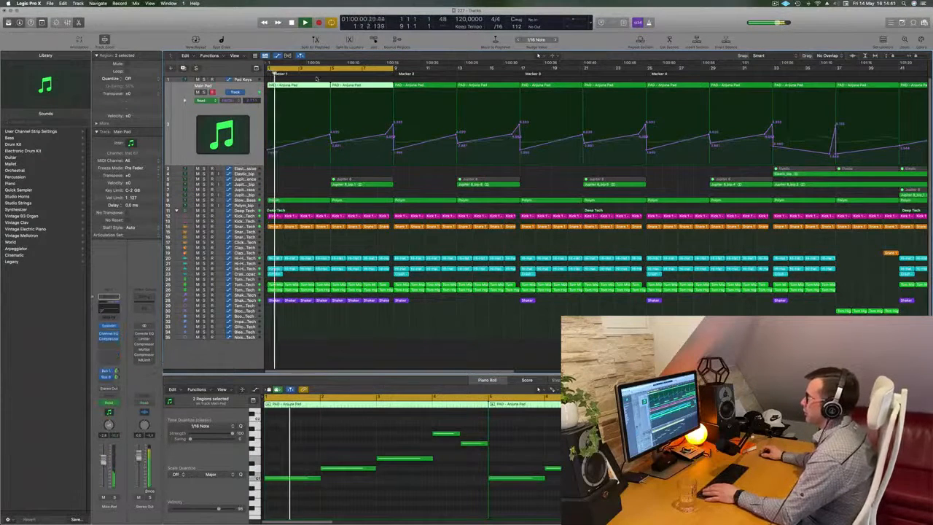
click(315, 84)
drag(348, 420, 486, 496)
key(Delete)
drag(319, 477, 486, 477)
key(space)
Lower the Main Pad filter cutoff automation peaks at the ends of bars 4 and 8, with the latter at about 4.07.
drag(330, 134, 331, 138)
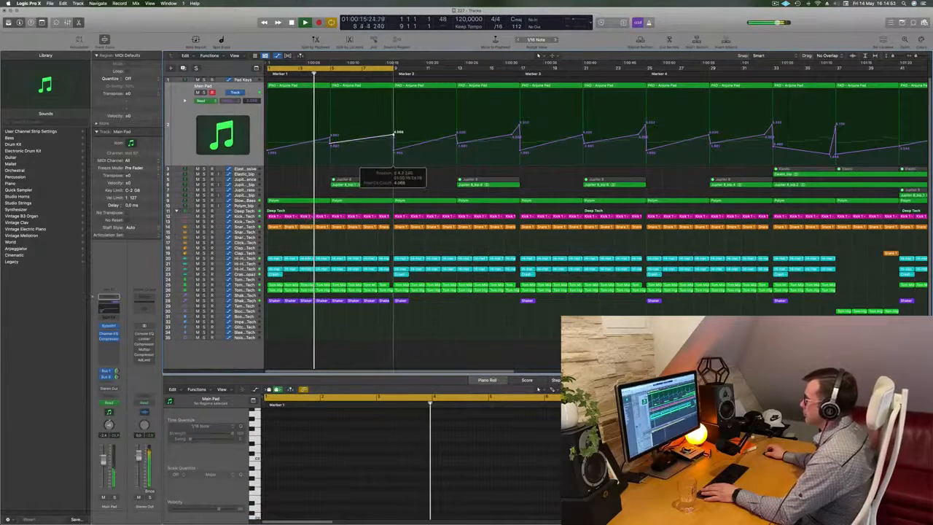
scroll(371, 144, up, 3)
scroll(291, 191, down, 3)
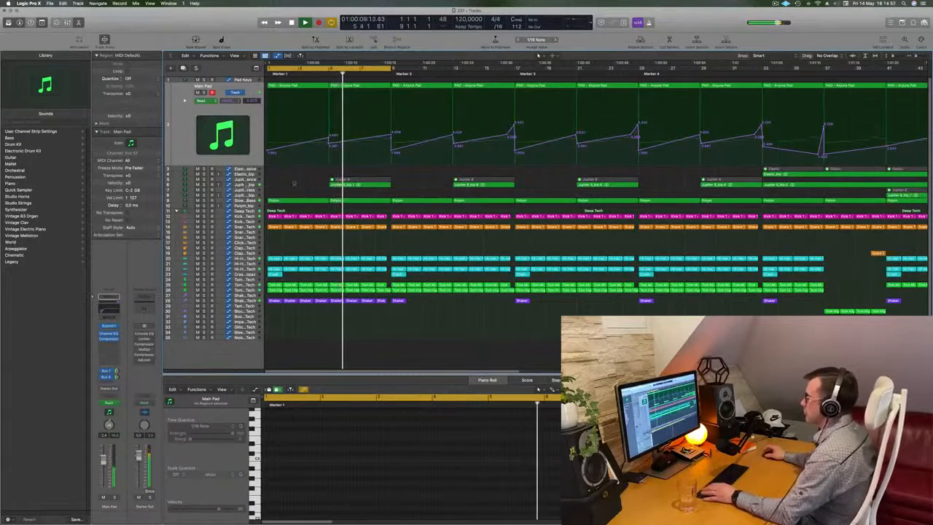
Undo the last three edits to the opening section and replay it from the start.
click(309, 185)
click(371, 87)
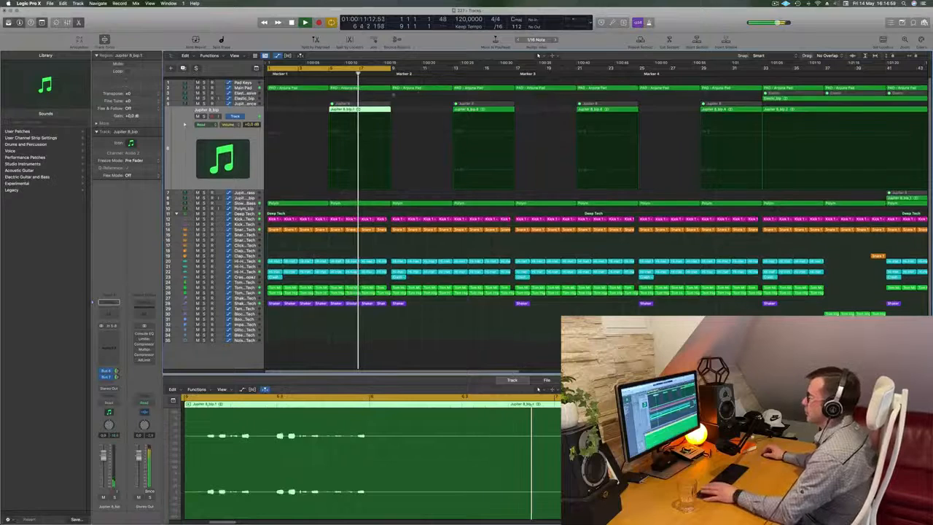
key(super+z)
key(super+z)
key(super+z)
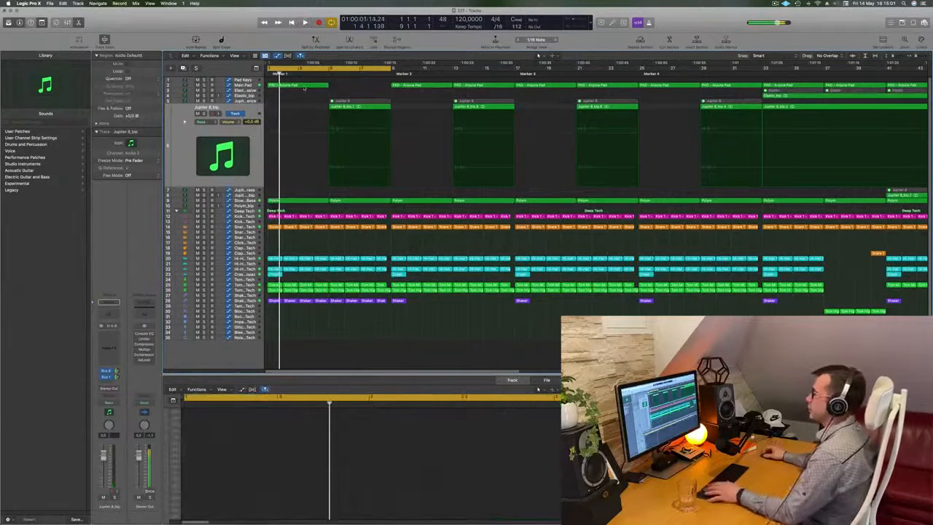
key(space)
key(space)
Select the Slow Brassy Bass track and extend the cycle range to cover the first 16 bars, ending at bar 17.
click(244, 201)
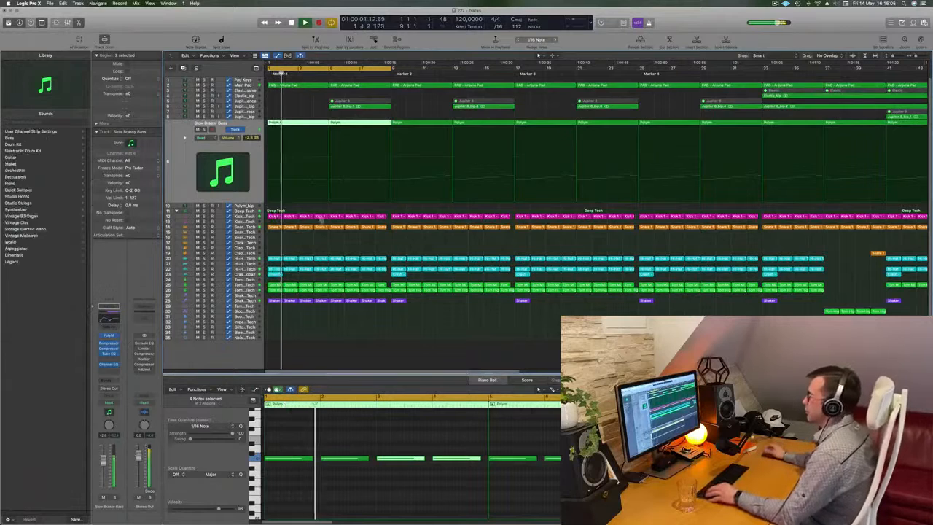
key(super+Left)
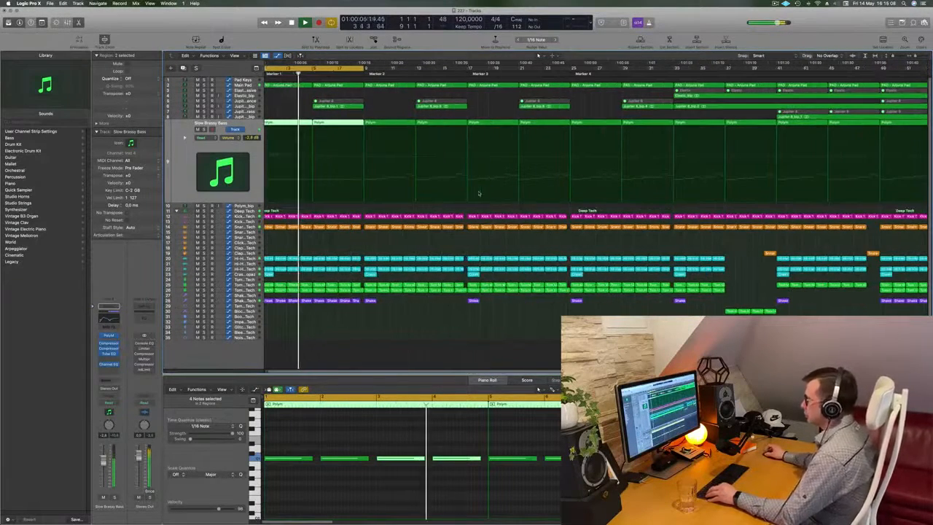
key(super+Left)
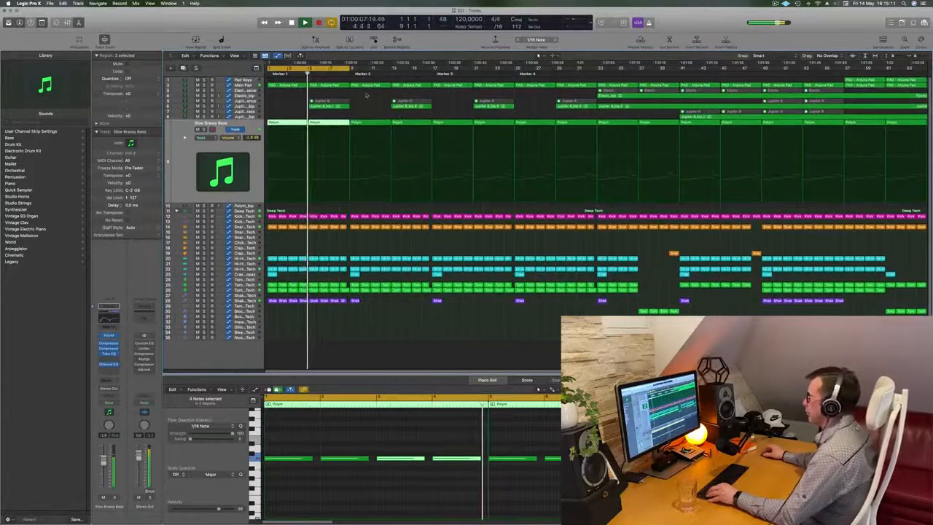
key(super+Left)
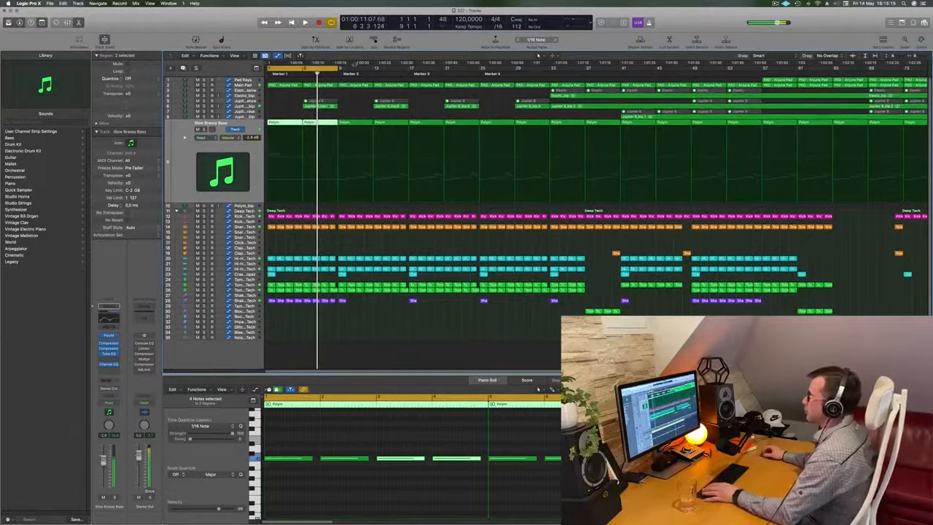
drag(338, 68, 408, 73)
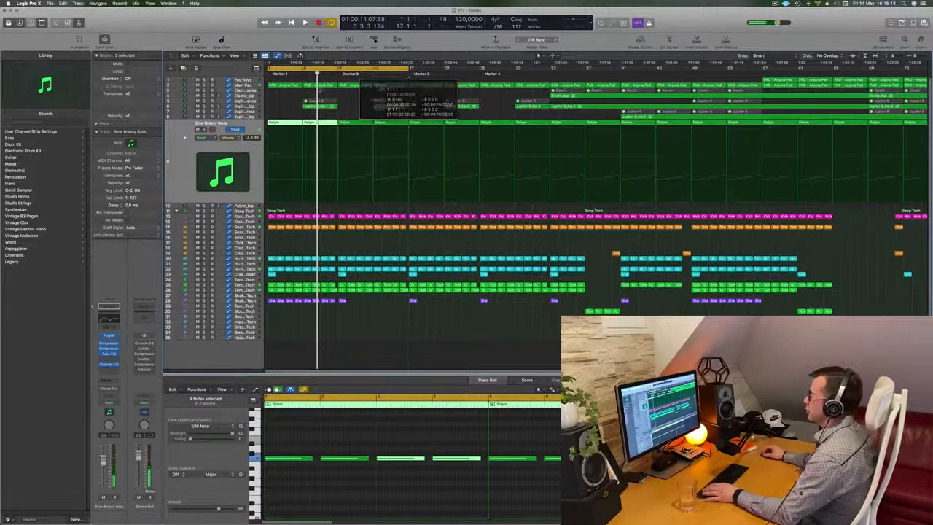
Delete the Main Pad and Slow Brassy Bass regions that occupy bars 9 to 16.
drag(354, 93, 389, 87)
key(Delete)
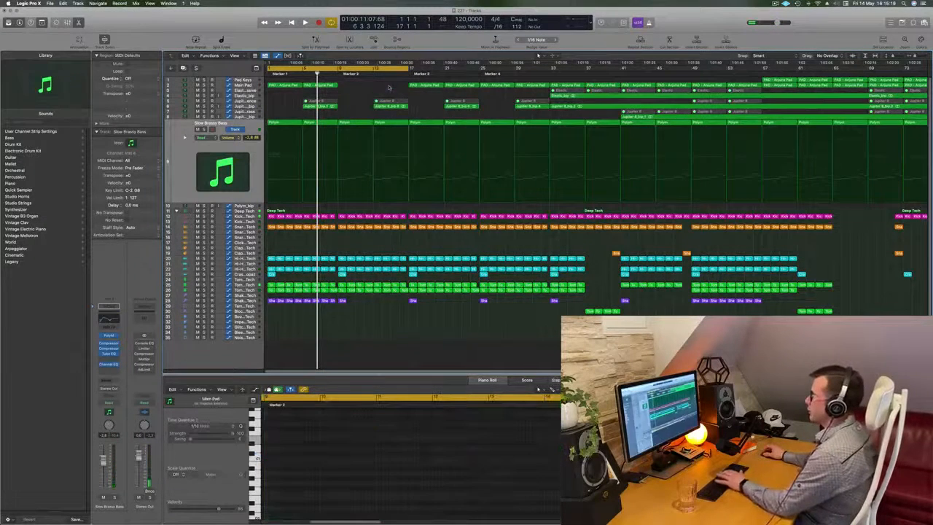
drag(356, 115, 379, 125)
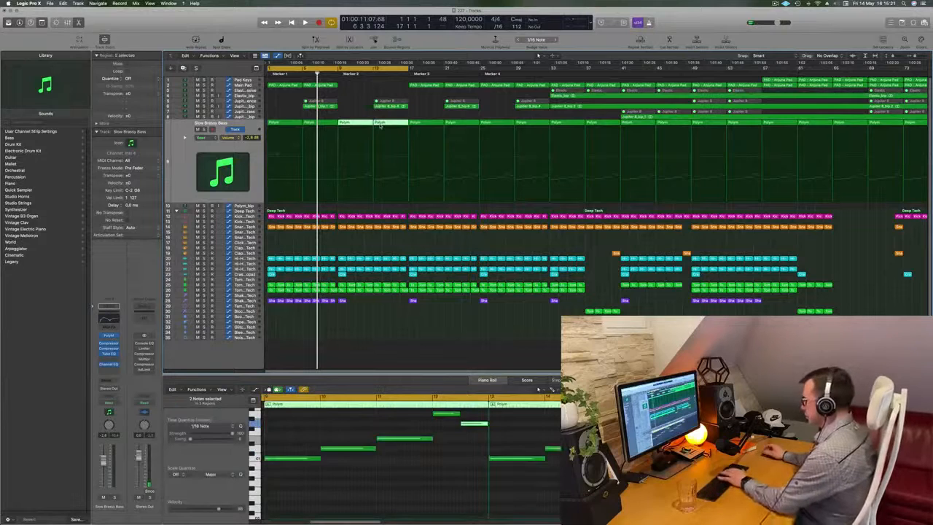
key(Delete)
Repeat the first two Main Pad regions and the first two Slow Brassy Bass regions into bars 9 to 16, and start playback.
drag(339, 87, 275, 85)
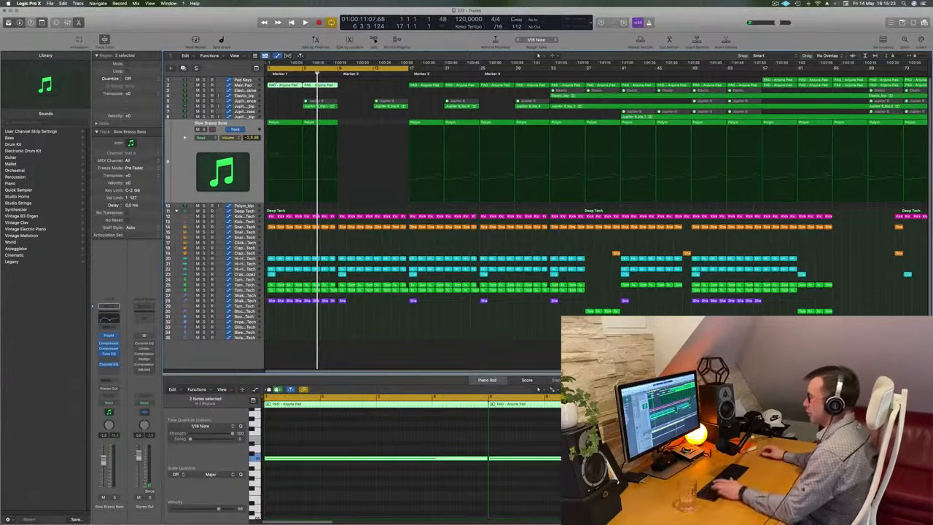
key(super+r)
drag(346, 125, 281, 122)
key(super+r)
key(space)
Repeat the Shaker 2 region at bar 9 until it fills up to bar 17, and shorten the last copy by one beat.
click(341, 300)
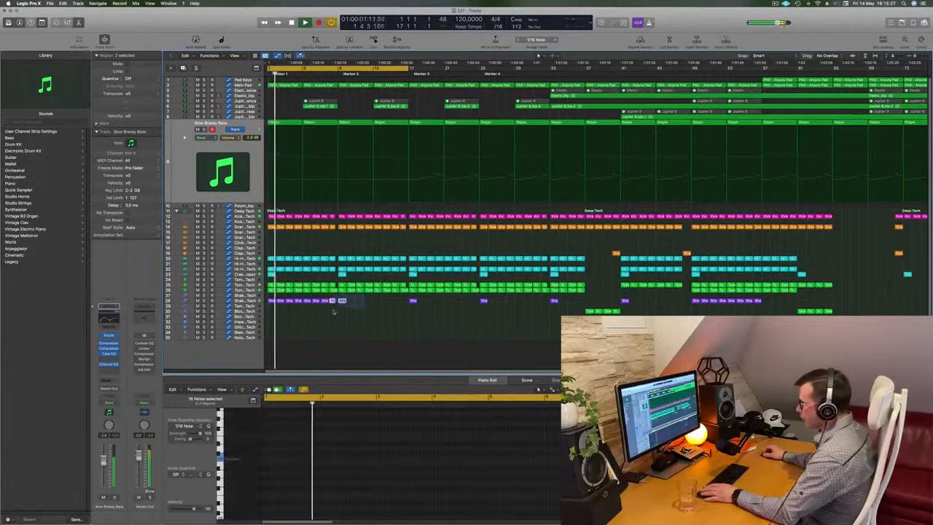
key(super+r)
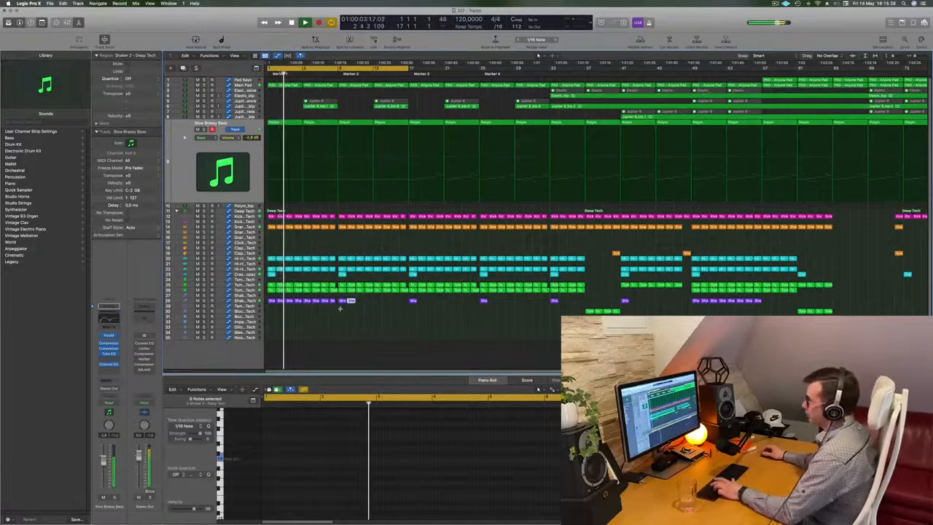
key(super+r)
key(super+r)
key(super+r)
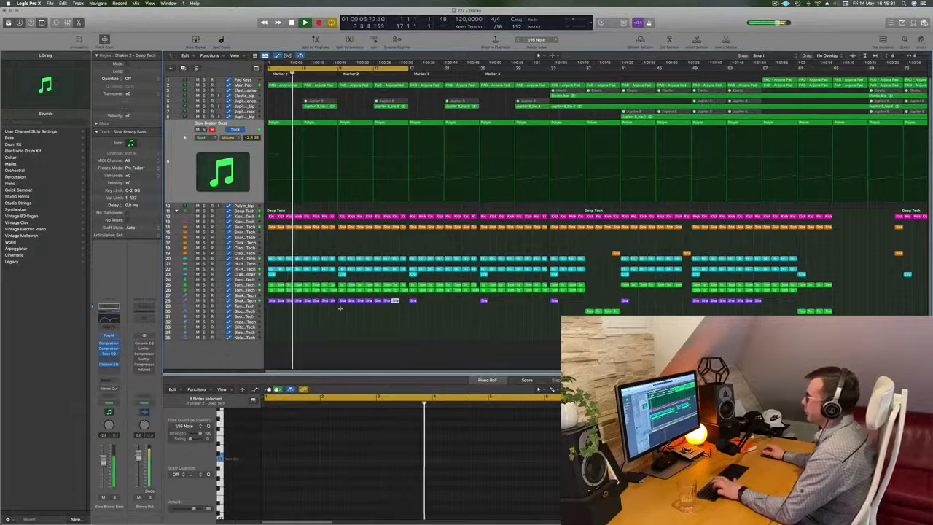
scroll(400, 313, up, 3)
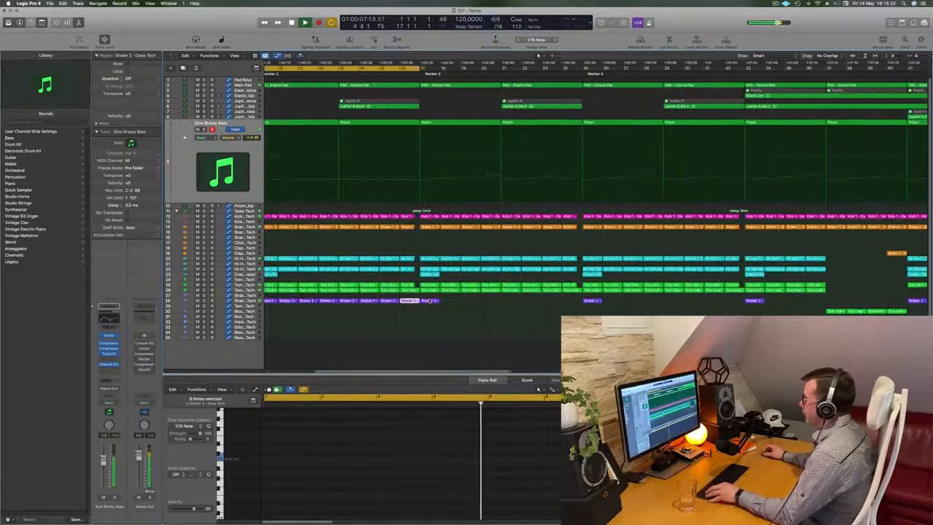
drag(416, 304, 413, 302)
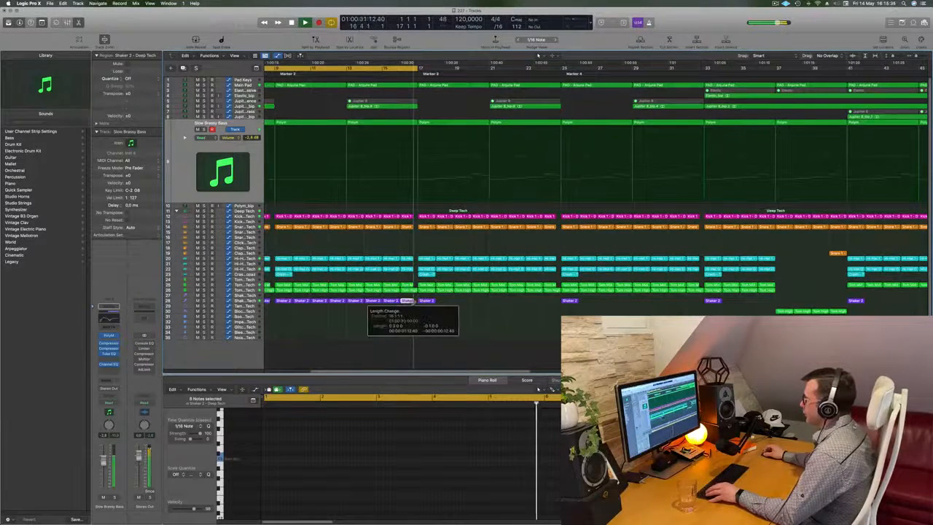
Copy the first muted Elastic region on the Elastic - Massive track from bar 33 to bar 9.
scroll(395, 204, down, 2)
scroll(432, 139, down, 4)
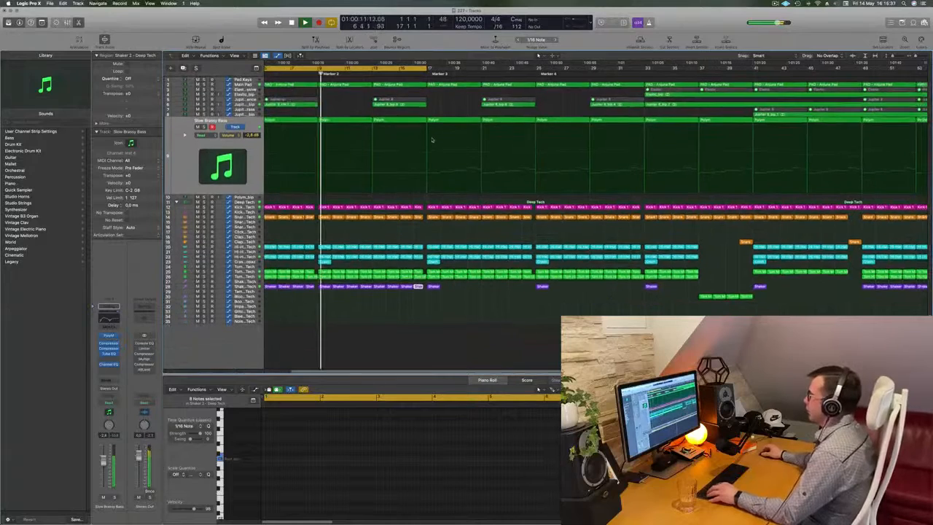
scroll(432, 139, down, 2)
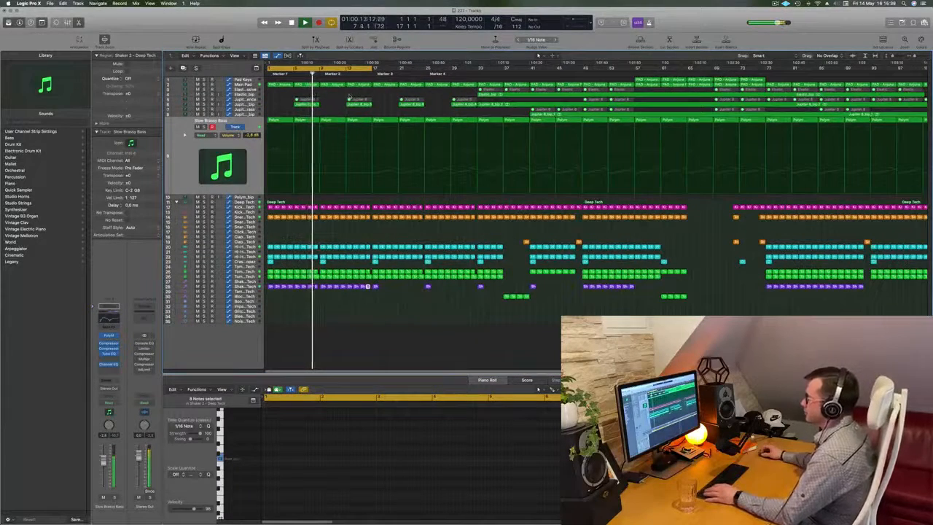
click(350, 97)
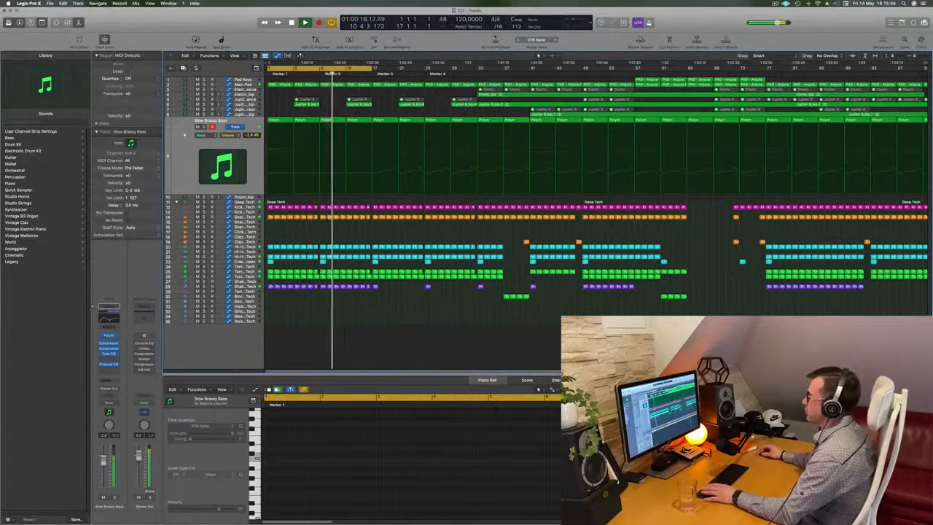
click(253, 94)
click(253, 89)
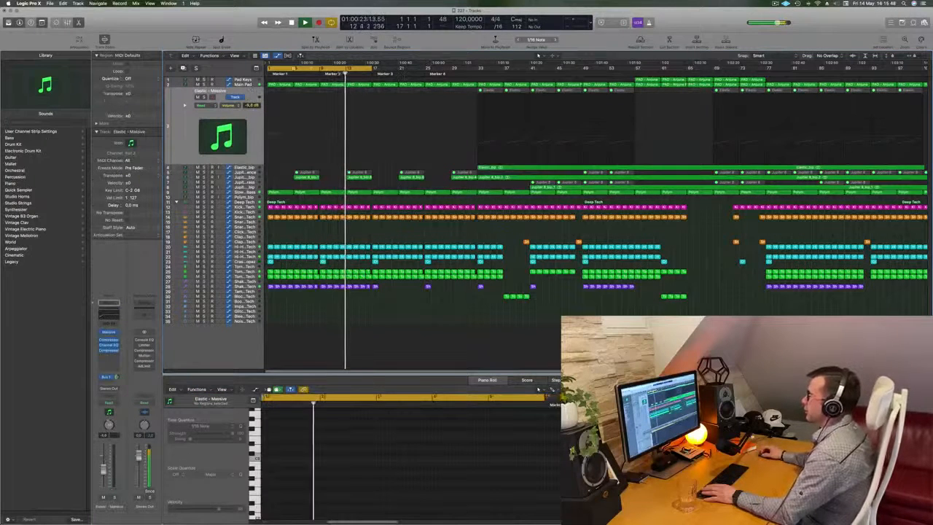
key(Return)
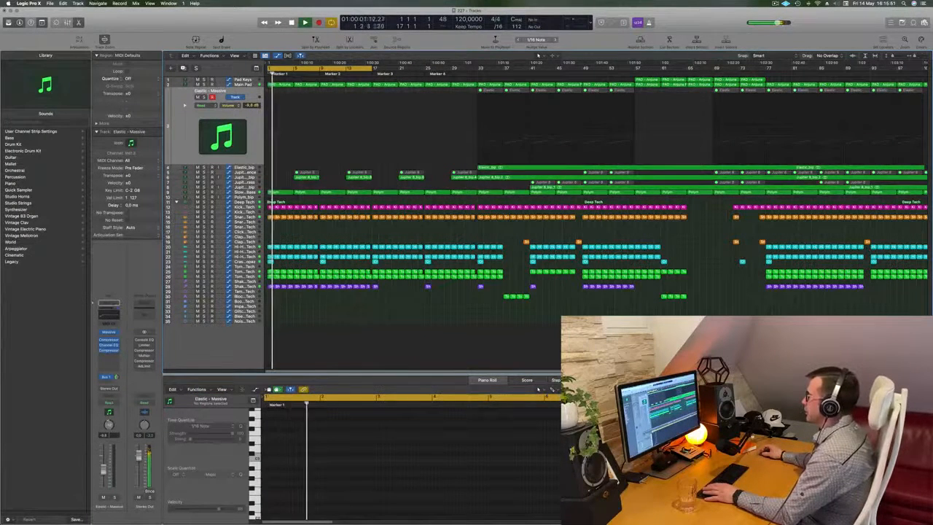
click(502, 73)
click(492, 91)
drag(492, 91, 320, 96)
key(Return)
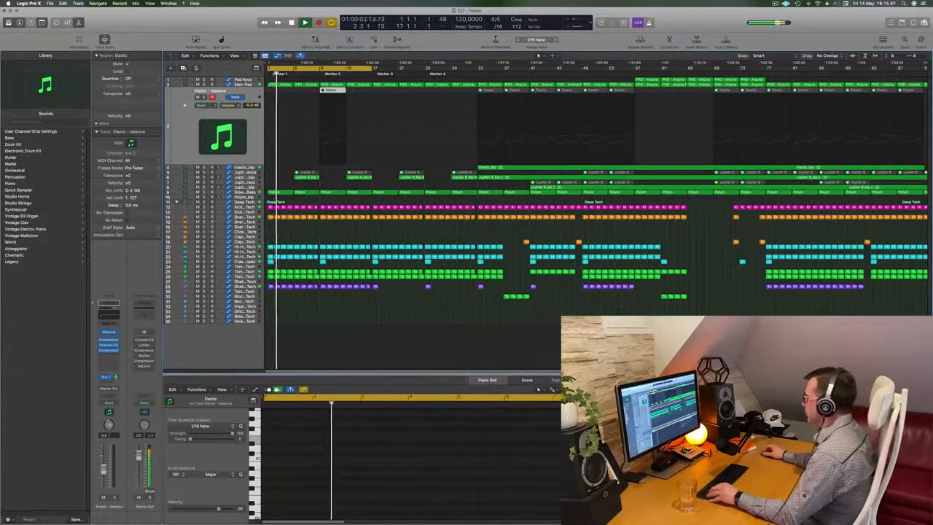
Reduce the copied Elastic region to three-note groups on one pitch in bars 9 and 10, and unmute the region.
click(255, 446)
key(super+a)
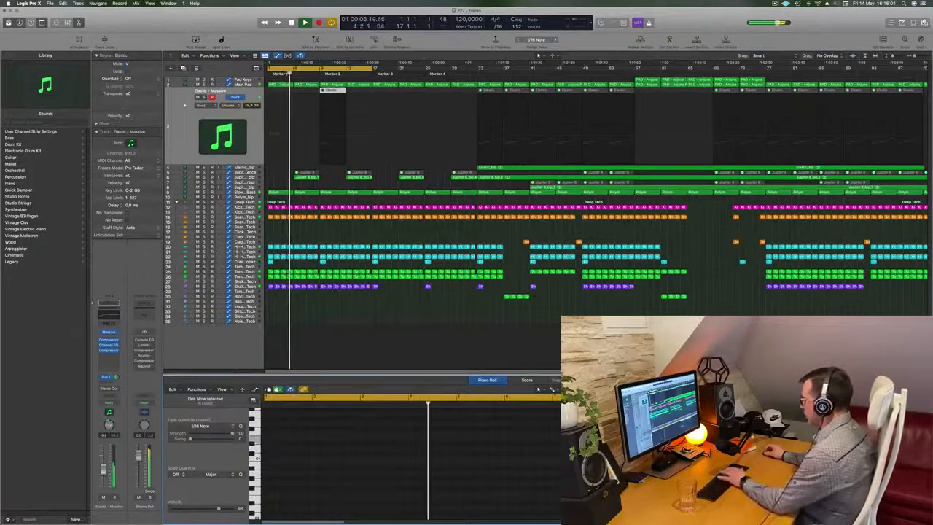
click(256, 457)
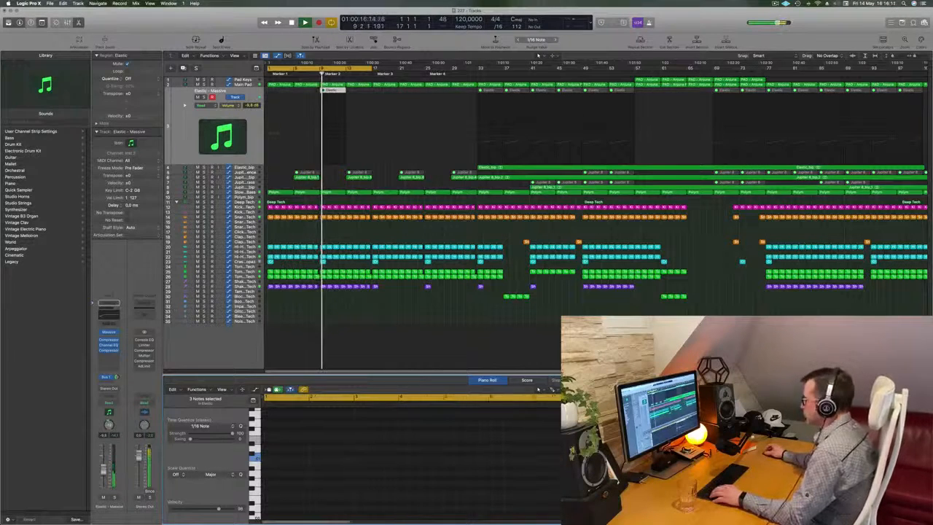
right_click(335, 91)
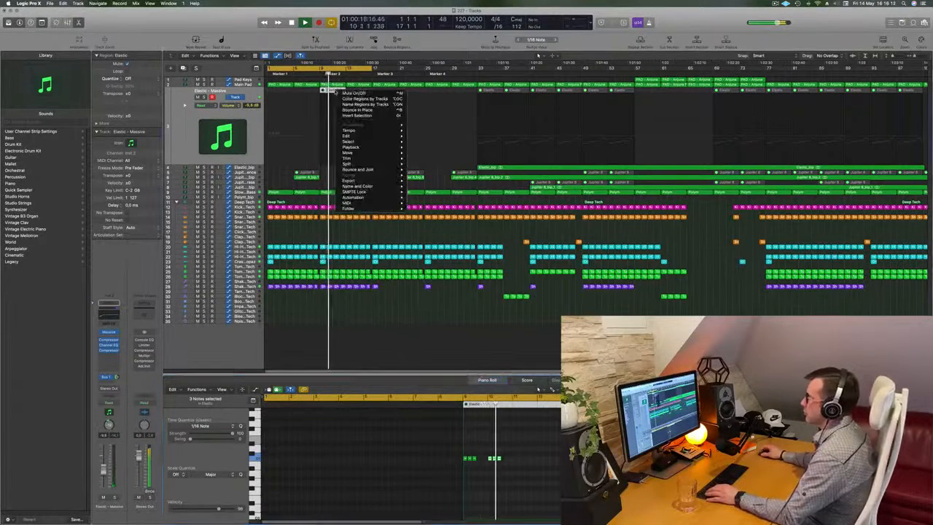
click(341, 93)
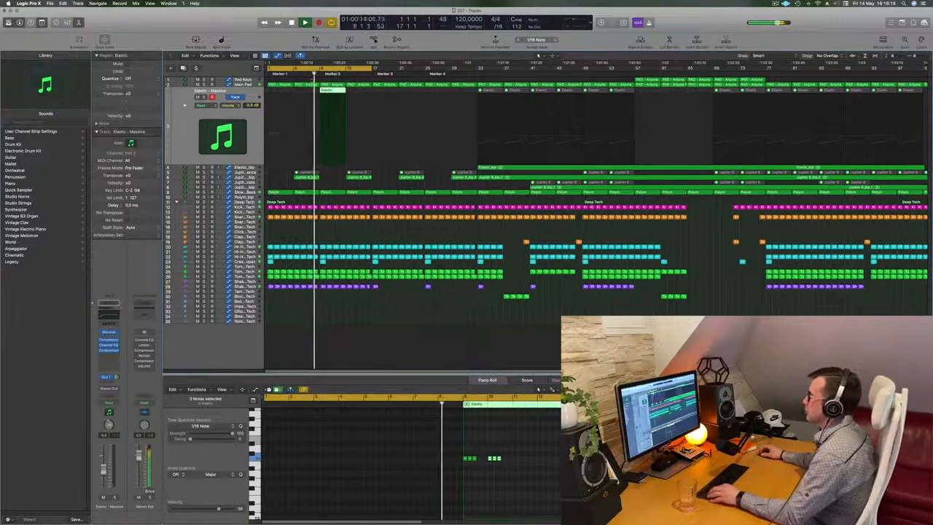
Move the Elastic region's second three-note group from bar 10 to bar 11 and repeat it in bar 12.
scroll(313, 79, up, 5)
scroll(312, 79, down, 5)
scroll(342, 188, up, 4)
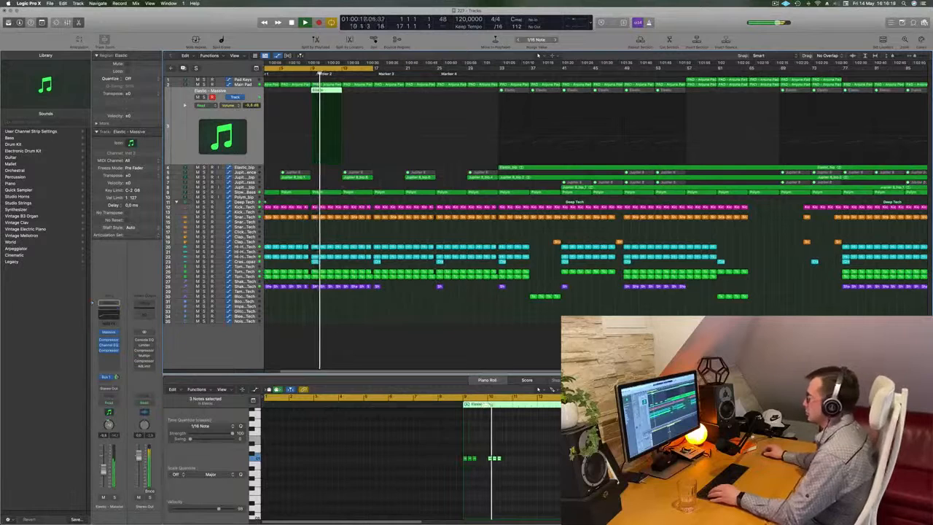
drag(490, 458, 512, 460)
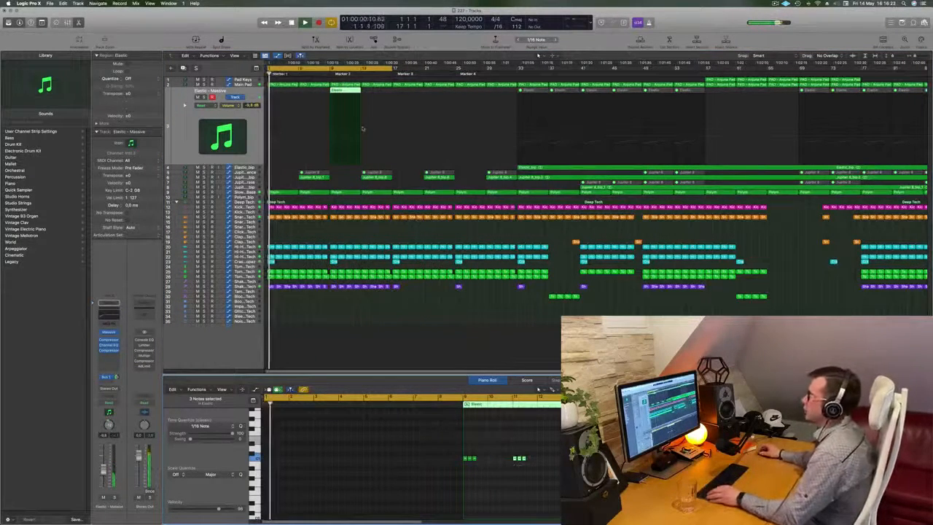
key(super+r)
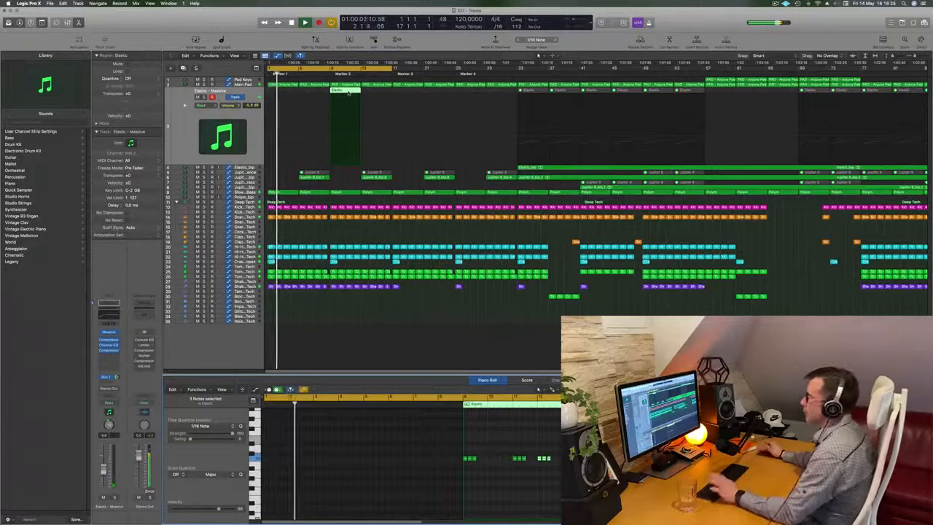
Undo the last edit and repeat the edited Elastic region so that a copy starts at bar 13.
key(super+z)
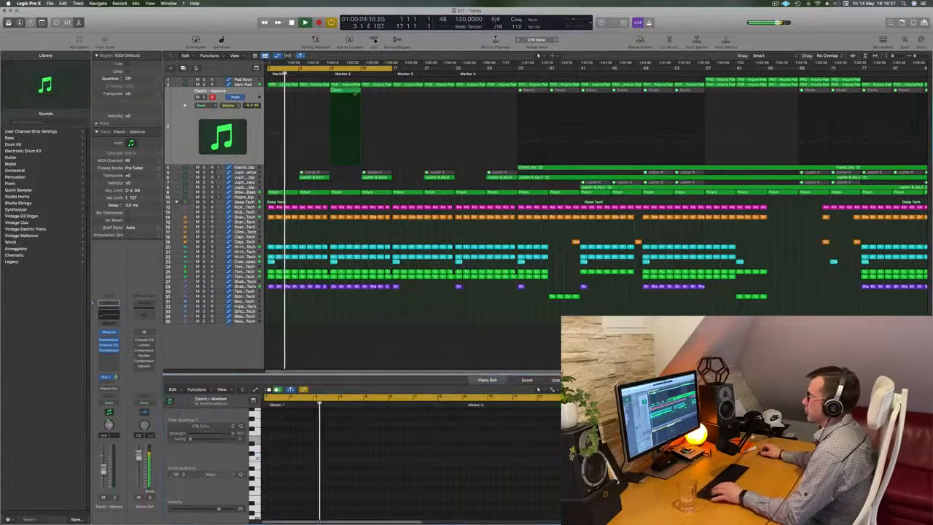
key(super+r)
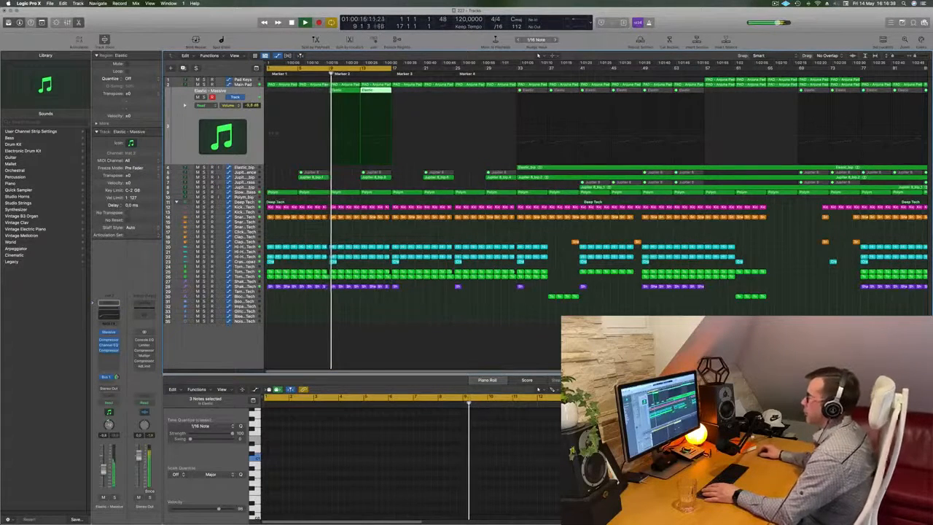
Copy the first Pad Keys region from bar 57 to bar 9 on the same track.
key(Up)
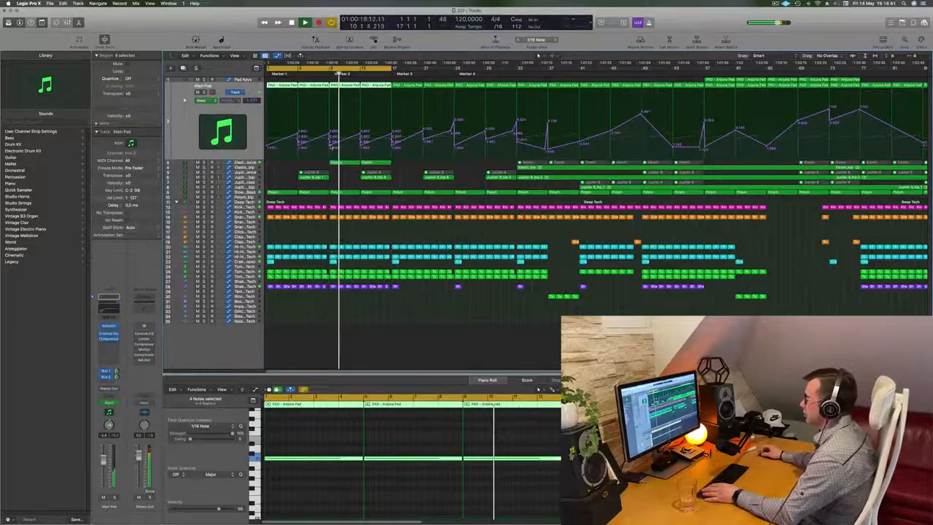
scroll(335, 155, up, 3)
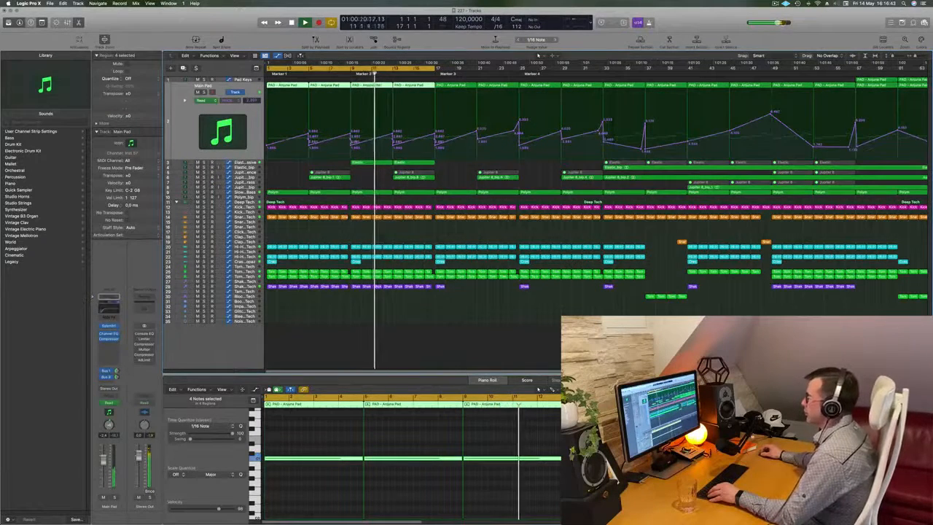
click(335, 157)
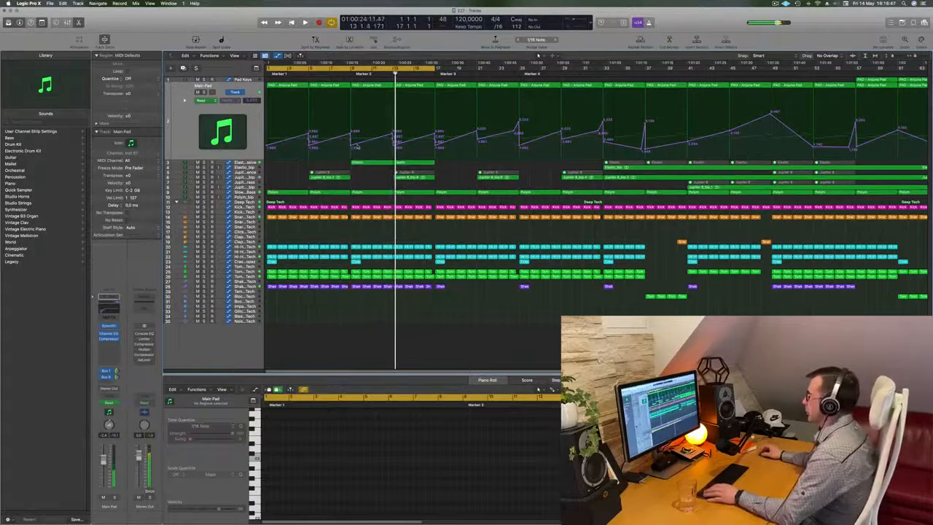
scroll(357, 146, down, 2)
scroll(357, 146, down, 2)
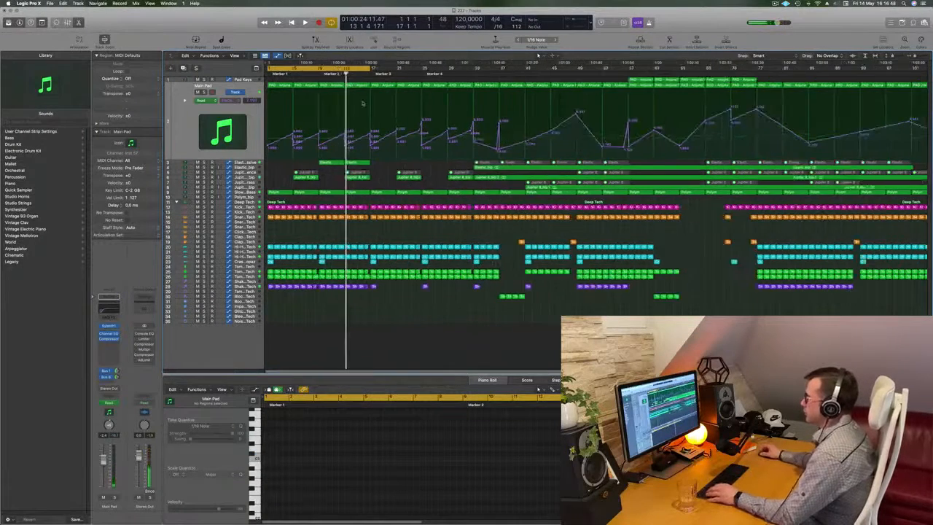
click(645, 80)
drag(644, 79, 334, 83)
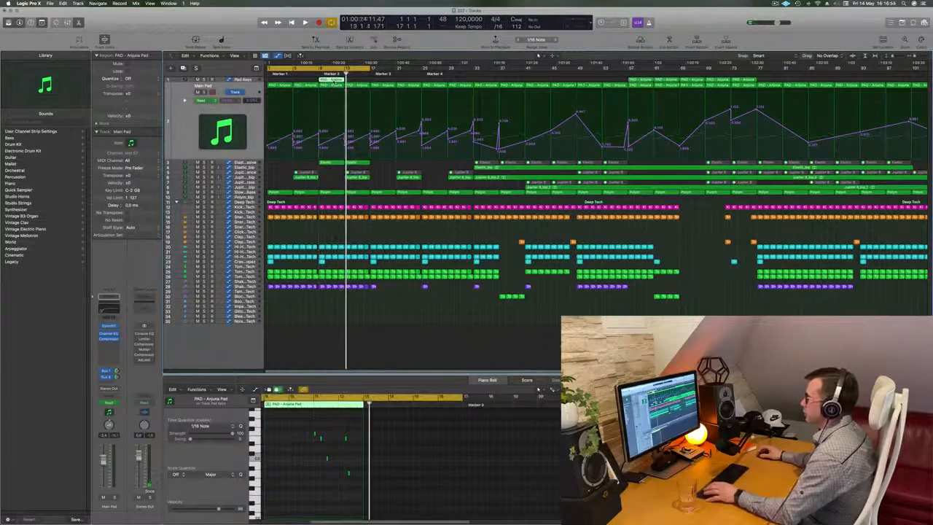
Set the cycle range to bars 9 to 17 and play that section.
key(space)
drag(268, 70, 373, 73)
click(324, 71)
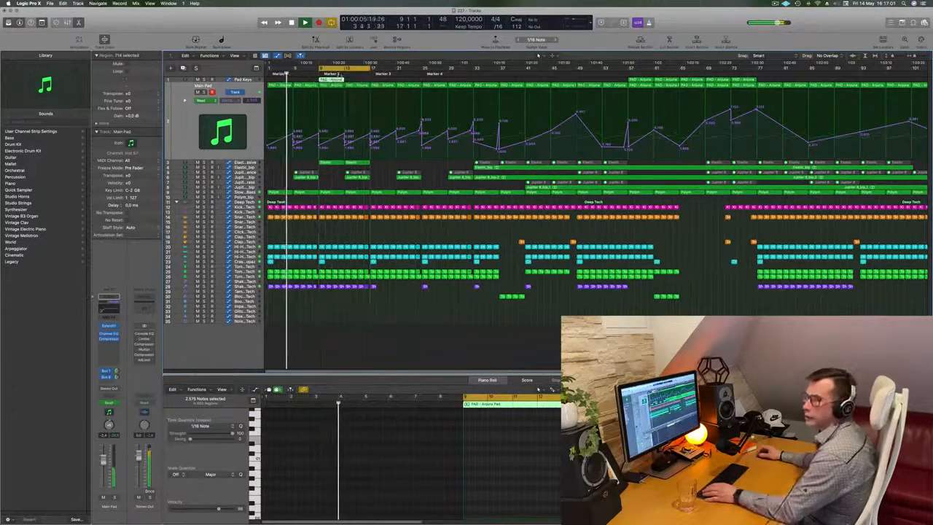
key(space)
key(space)
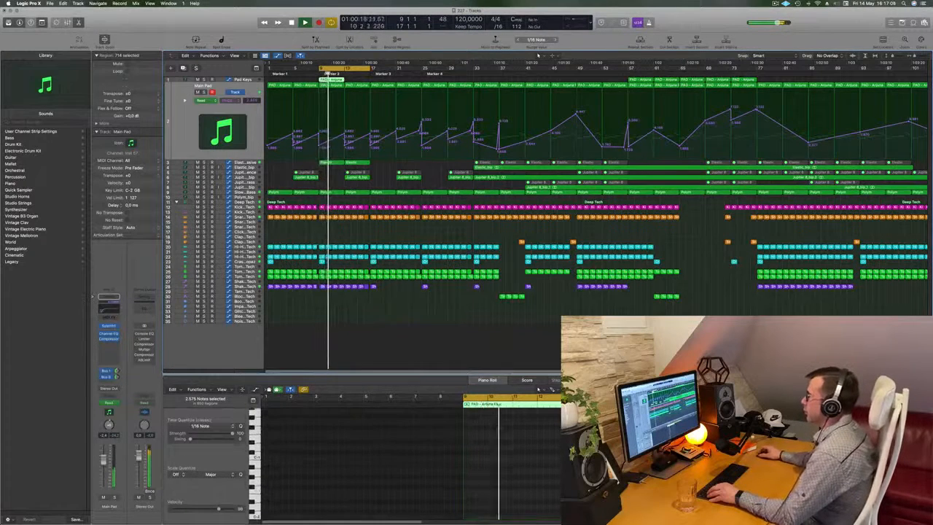
Delete the copied pad region at bar 9 on the Pad Keys track.
click(240, 81)
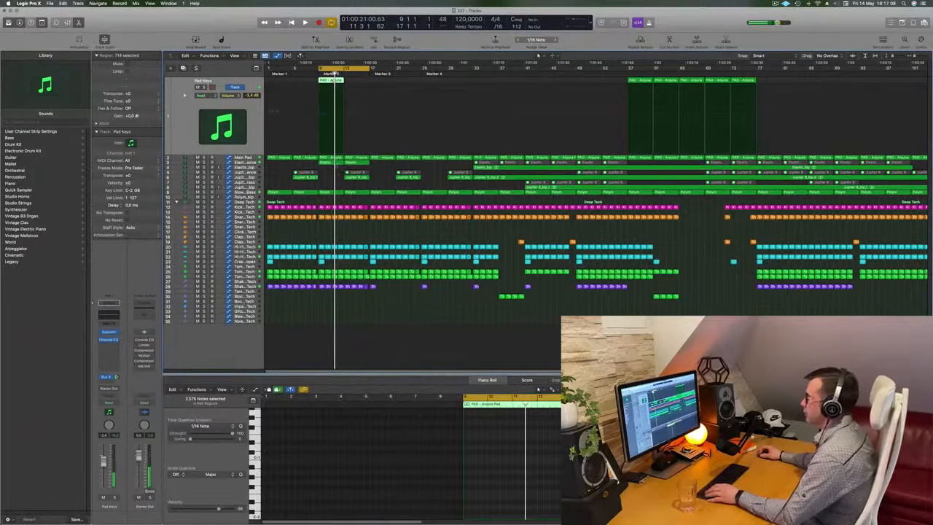
click(329, 177)
click(332, 80)
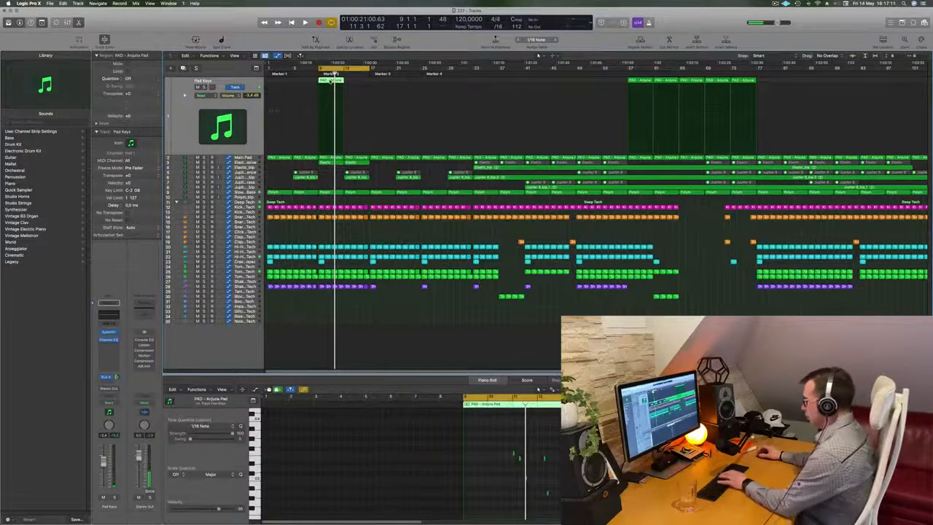
key(Delete)
Copy the bar 9 Elastic region to the Pad Keys track and rework its notes into pairs in bars 10 and 12.
click(331, 158)
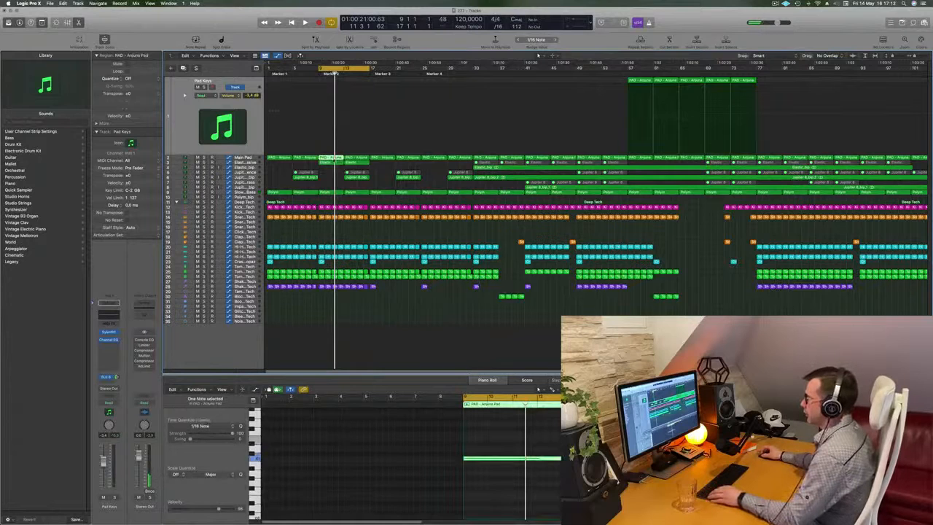
drag(332, 158, 332, 113)
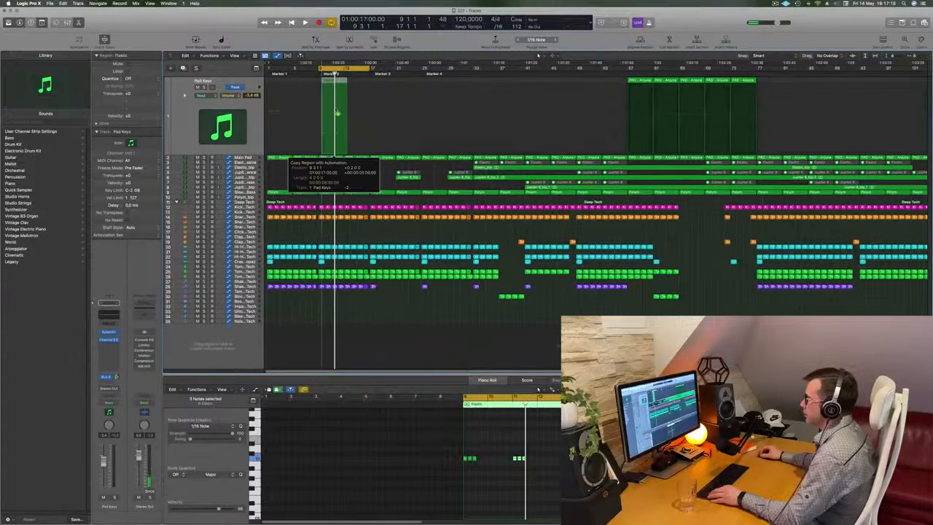
drag(412, 437, 555, 488)
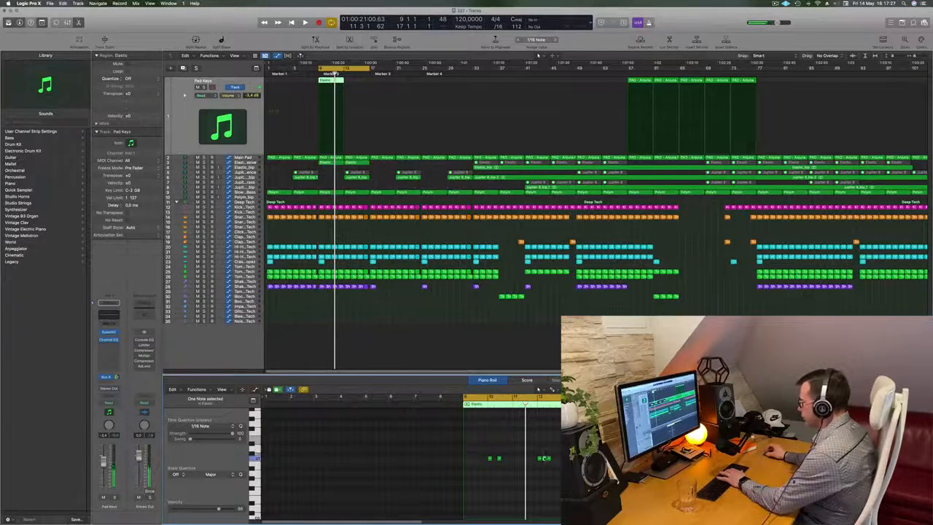
key(space)
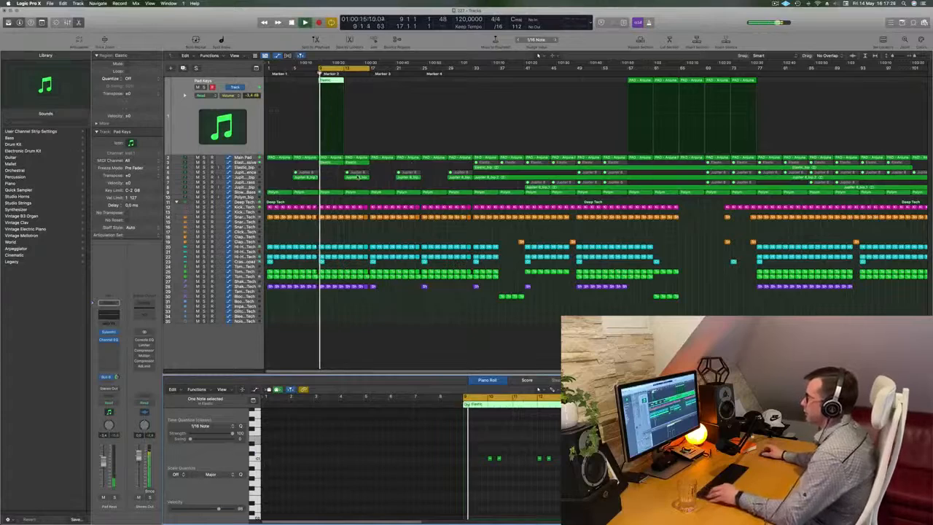
Duplicate the Pad Keys track and move the Elastic region at bar 9 onto the duplicate.
scroll(358, 177, up, 6)
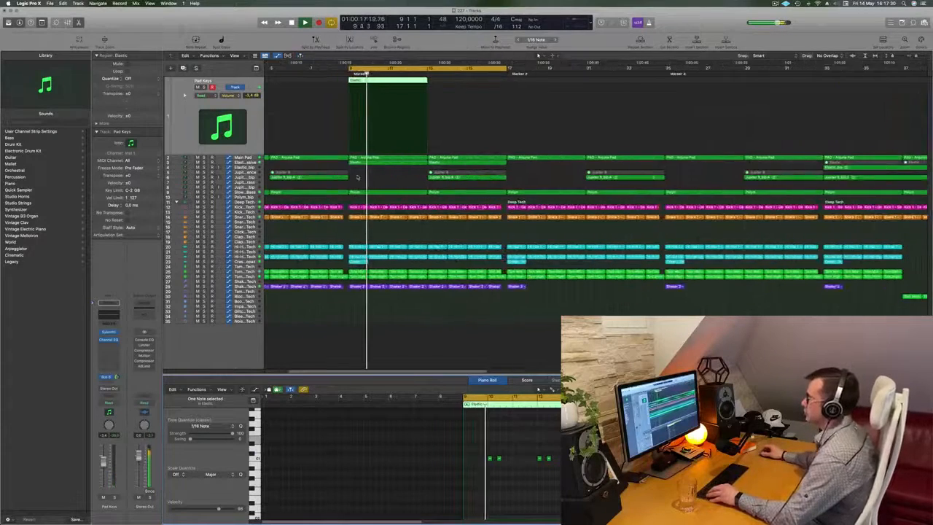
scroll(357, 177, left, 2)
scroll(358, 177, down, 1)
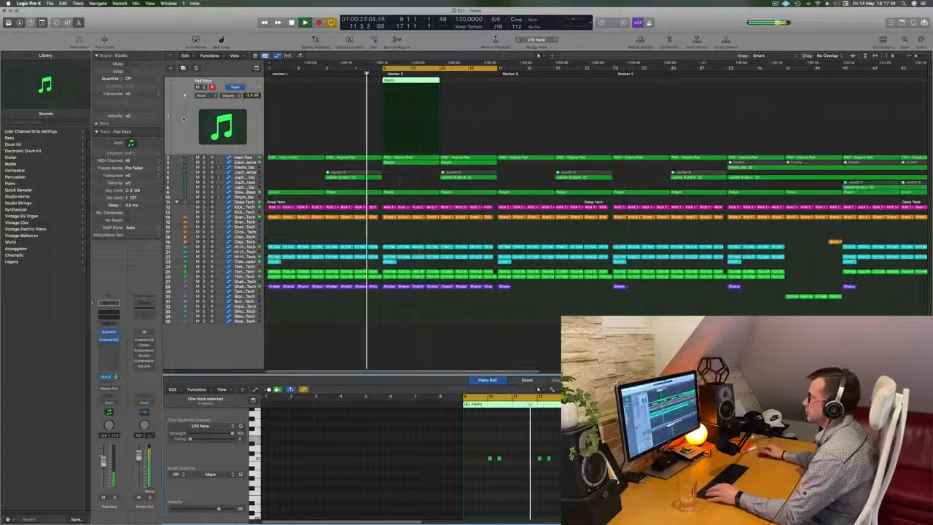
scroll(336, 74, down, 2)
scroll(336, 73, down, 1)
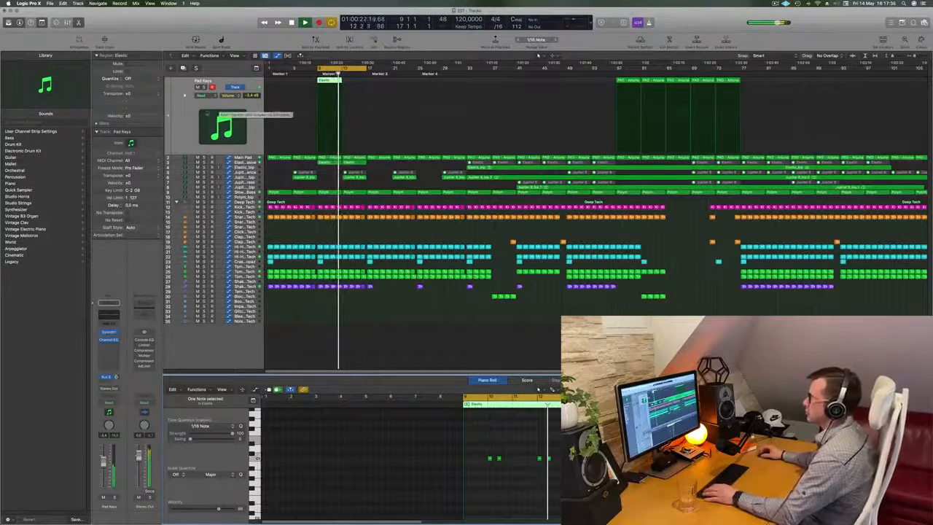
key(super+d)
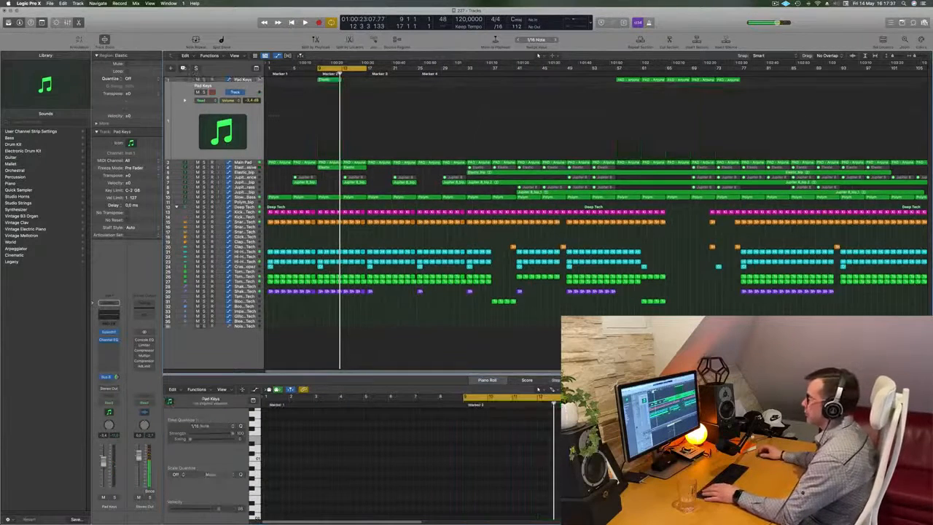
click(330, 81)
drag(330, 90, 330, 122)
Set the duplicated Pad Keys track's volume to -7.4 dB and copy its Elastic region to bar 13.
scroll(326, 74, up, 3)
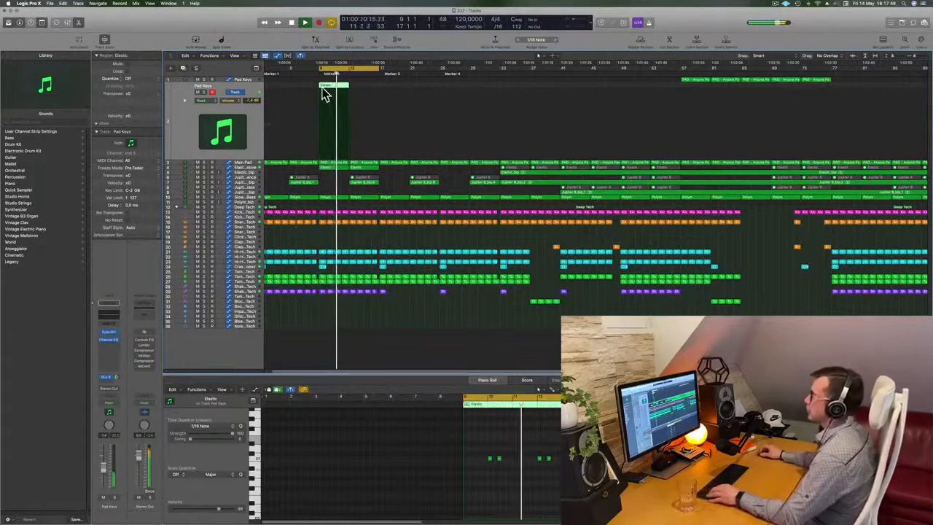
drag(335, 88, 366, 91)
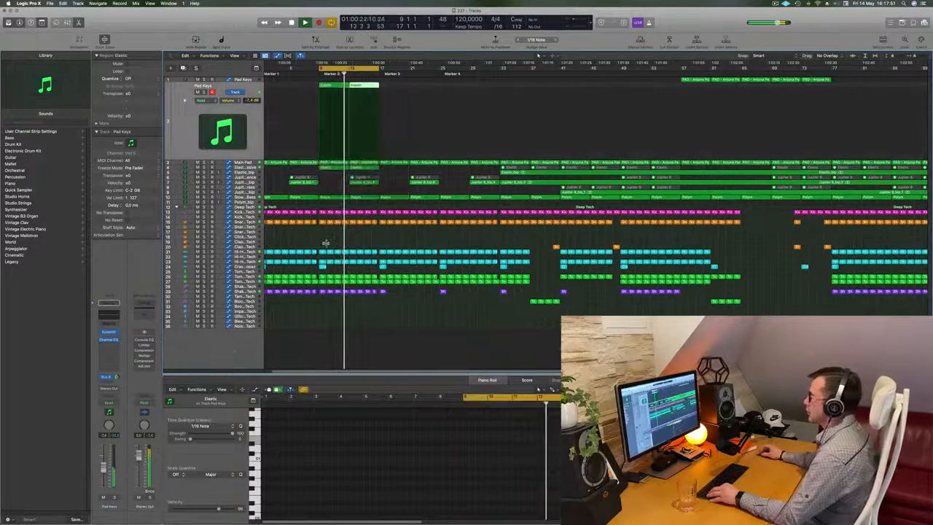
scroll(358, 238, up, 2)
scroll(359, 237, down, 2)
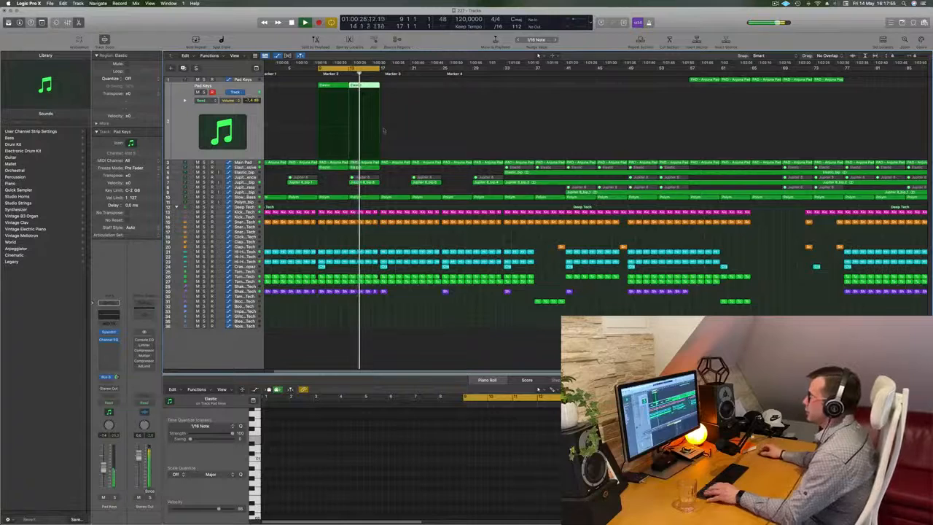
Delete the muted Jupiter 8 region and its bounced version at bar 13, and listen to the section.
click(376, 182)
key(Delete)
scroll(370, 183, up, 3)
scroll(372, 184, down, 3)
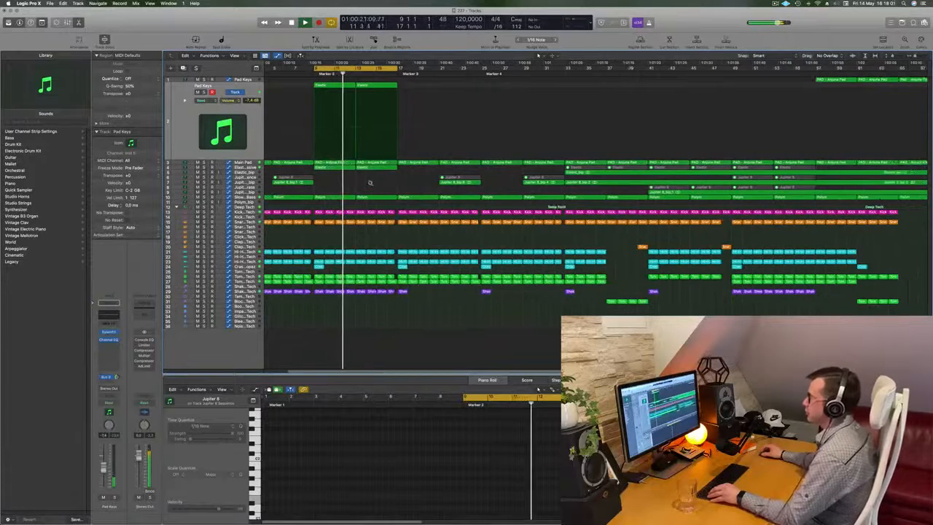
scroll(388, 187, up, 2)
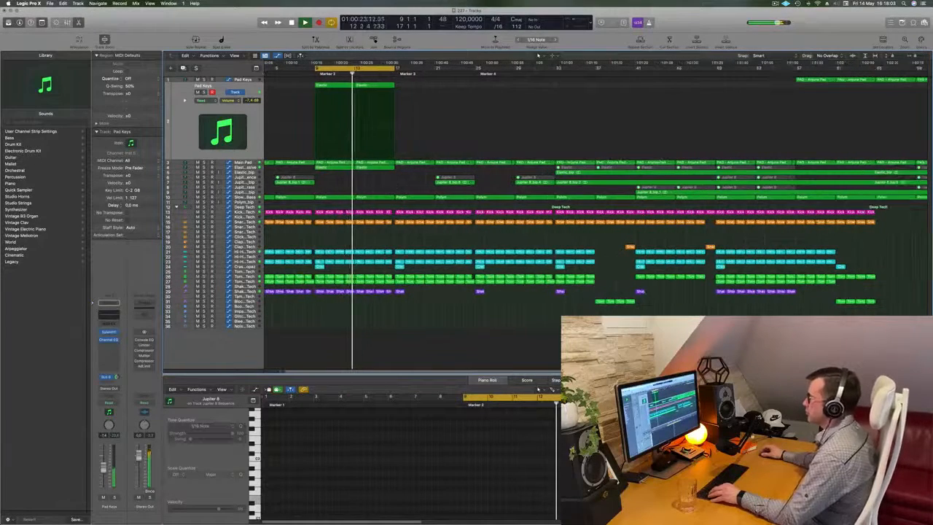
scroll(388, 186, down, 3)
scroll(389, 186, up, 3)
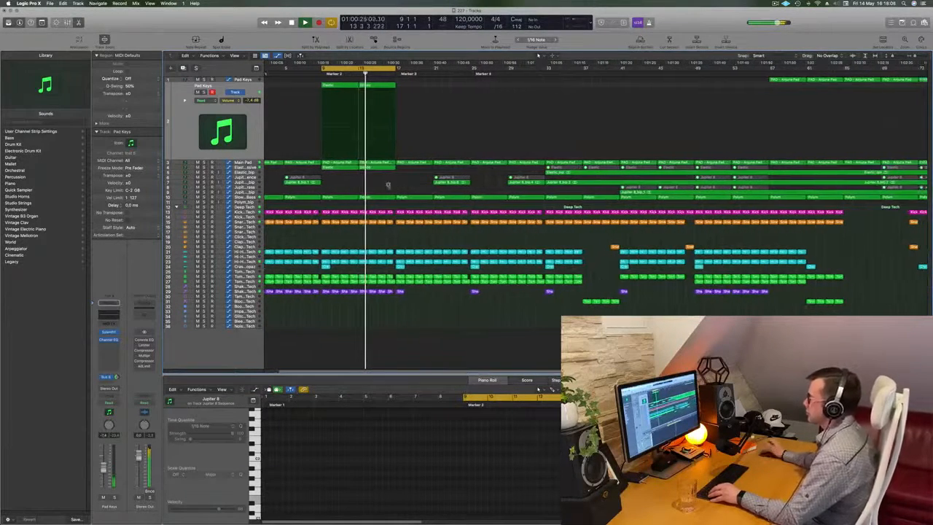
scroll(386, 187, down, 1)
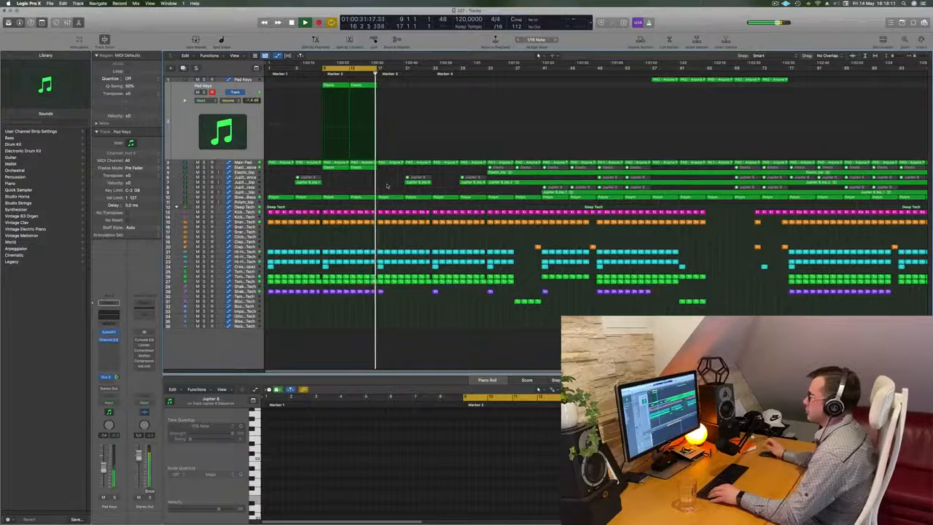
Extend the cycle range to bars 9 to 25 and audition the transition at bar 17.
drag(376, 69, 431, 74)
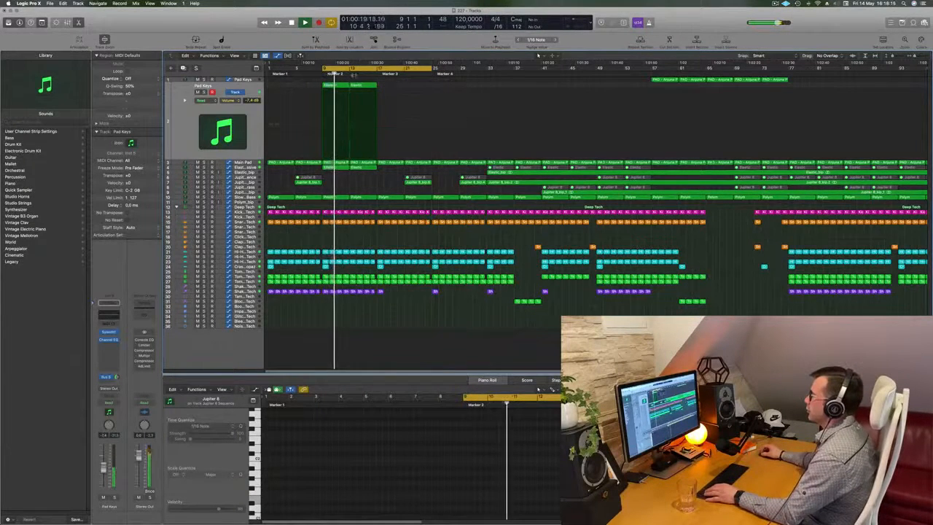
click(377, 74)
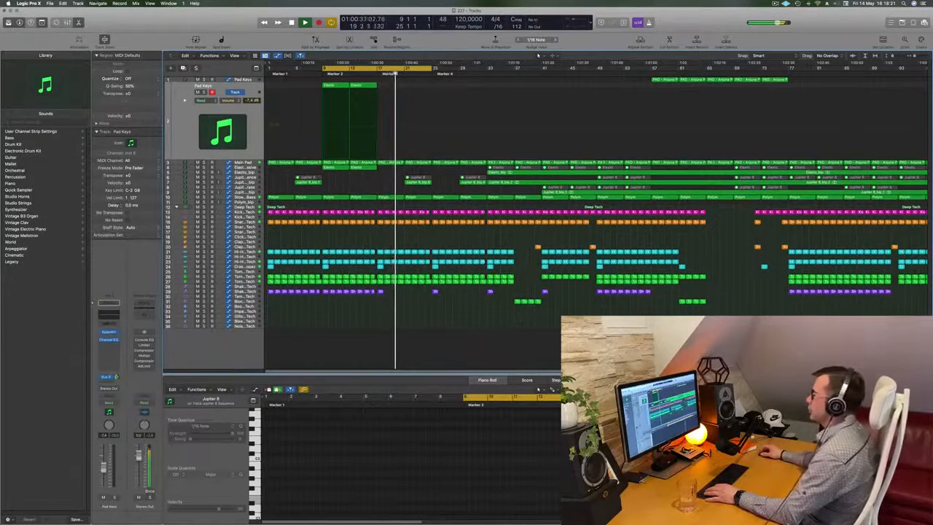
click(369, 75)
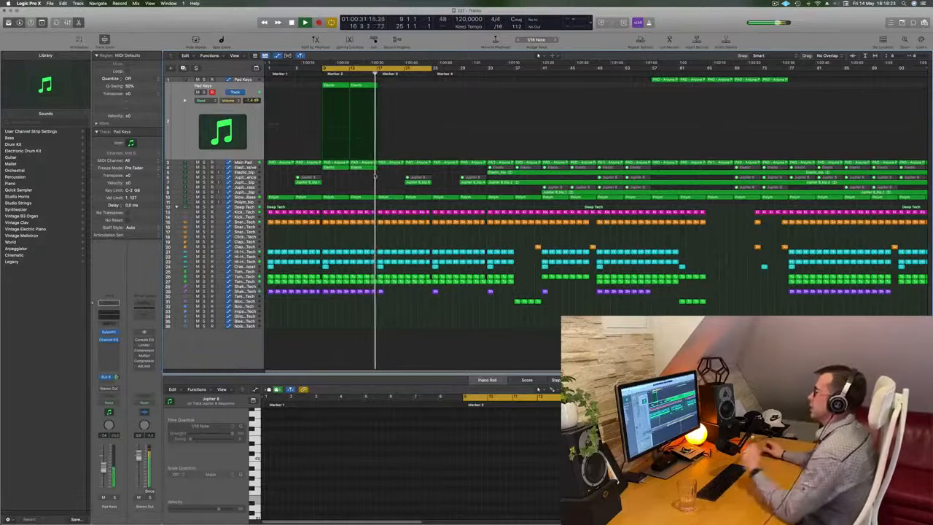
click(323, 74)
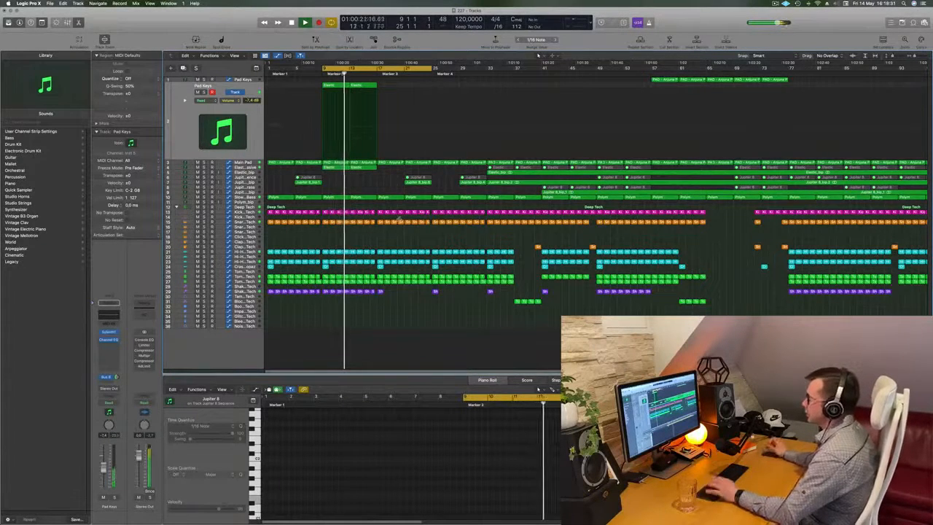
Shift the cycle range to bars 17 to 33 and stop playback at bar 17.
drag(376, 69, 432, 68)
key(space)
key(space)
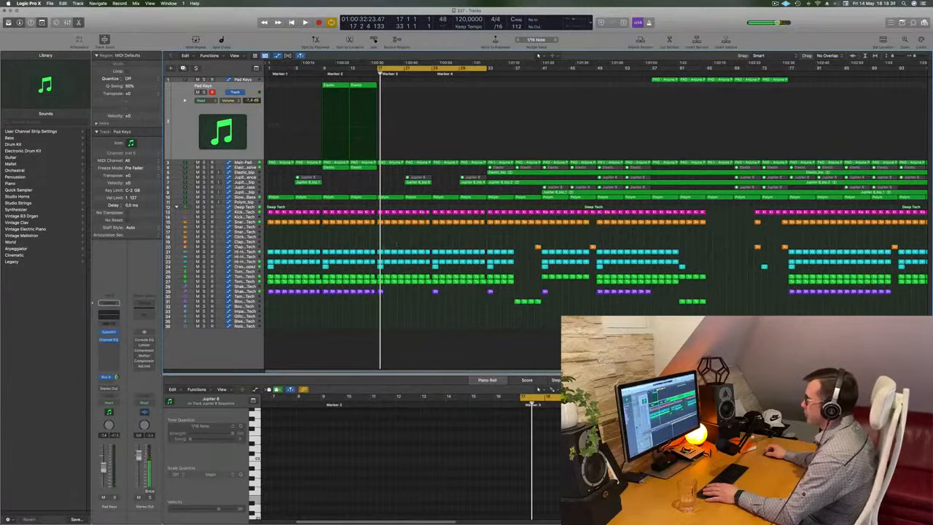
Delete the regions on both active Hi-Hat tracks from bar 17 to bar 25 and play the section.
drag(379, 248, 423, 275)
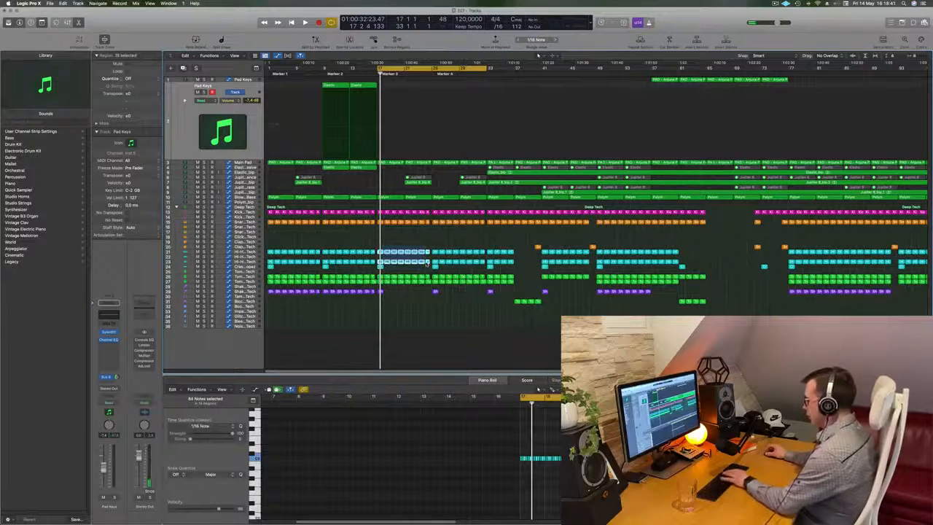
key(Delete)
key(space)
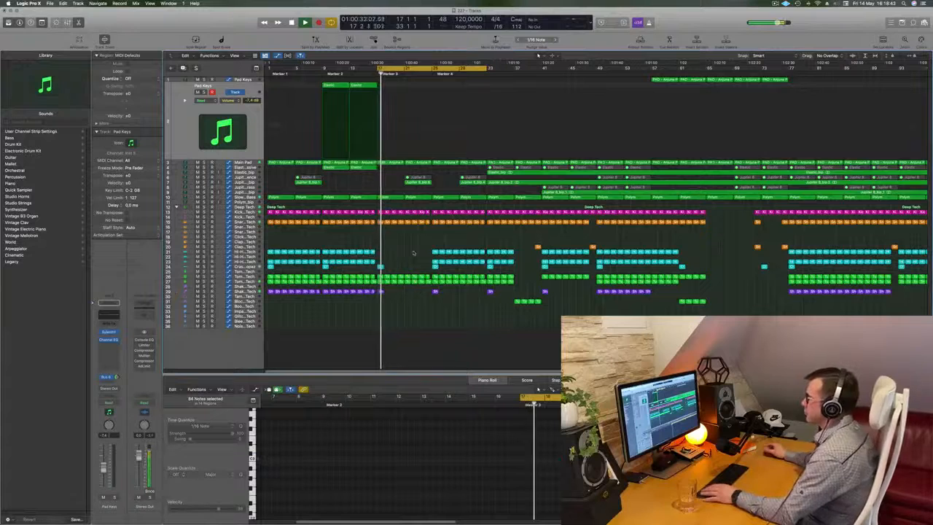
Try deleting the regions on both Tom tracks from bar 21 to bar 25, and undo the deletion.
scroll(412, 251, up, 3)
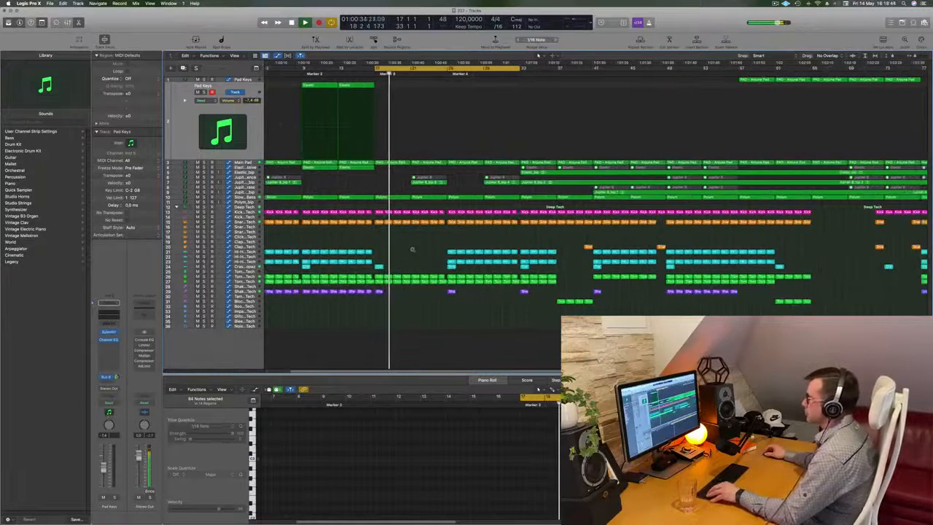
scroll(413, 252, down, 2)
drag(413, 274, 433, 287)
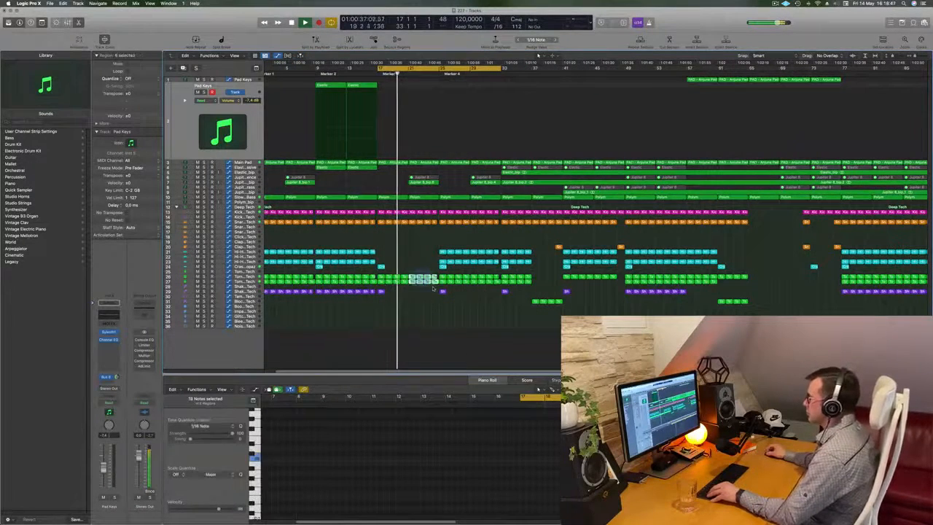
key(Delete)
scroll(402, 246, up, 2)
scroll(402, 246, down, 2)
scroll(402, 245, right, 1)
scroll(402, 247, right, 3)
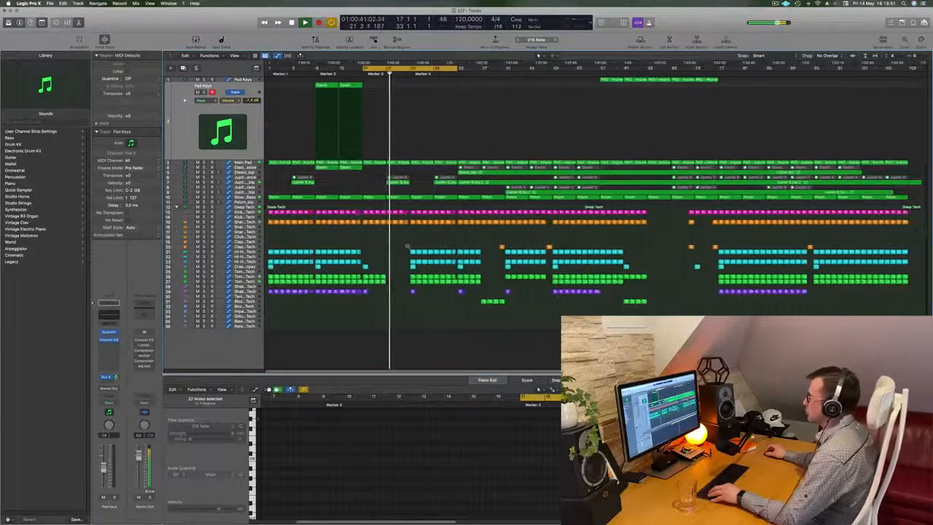
key(super+z)
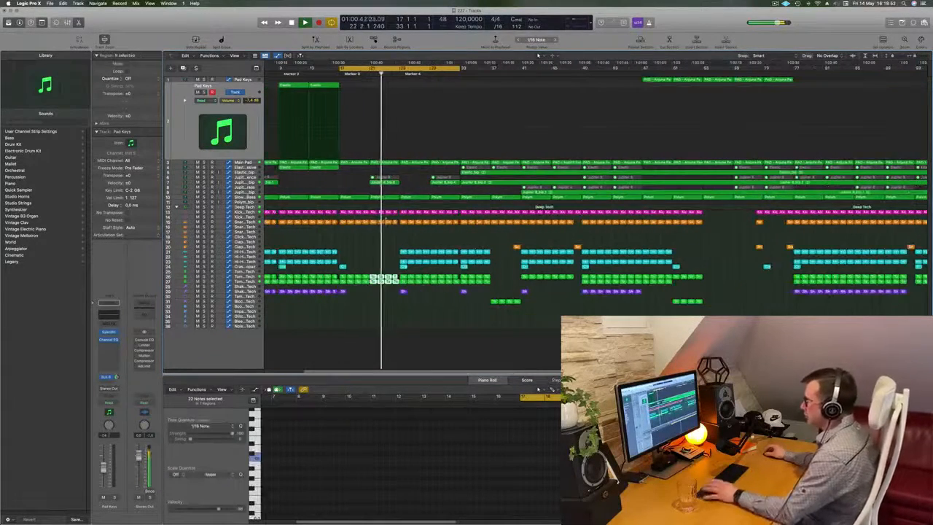
scroll(392, 190, up, 2)
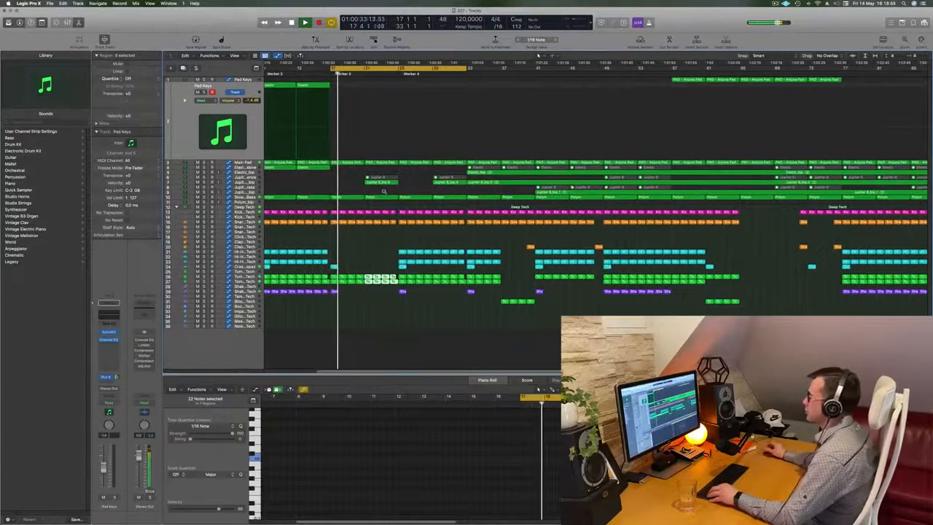
Reshape the Main Pad's automation between bars 21 and 25 so the curve stays up past bar 21 instead of dropping.
scroll(383, 191, up, 2)
scroll(354, 164, down, 2)
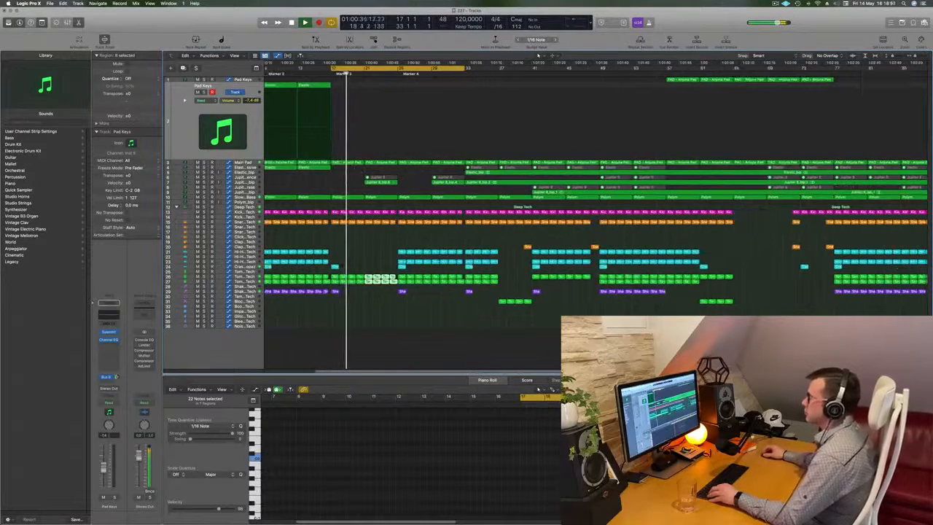
click(246, 163)
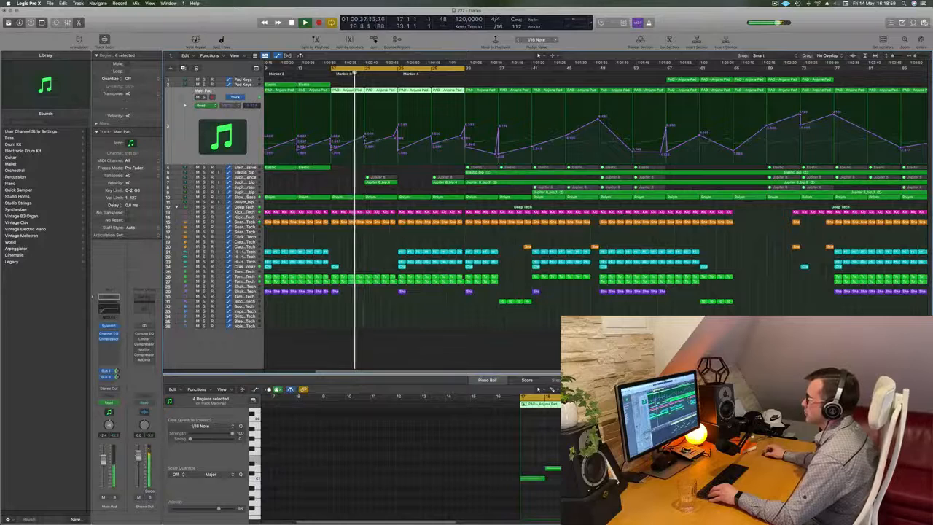
click(364, 129)
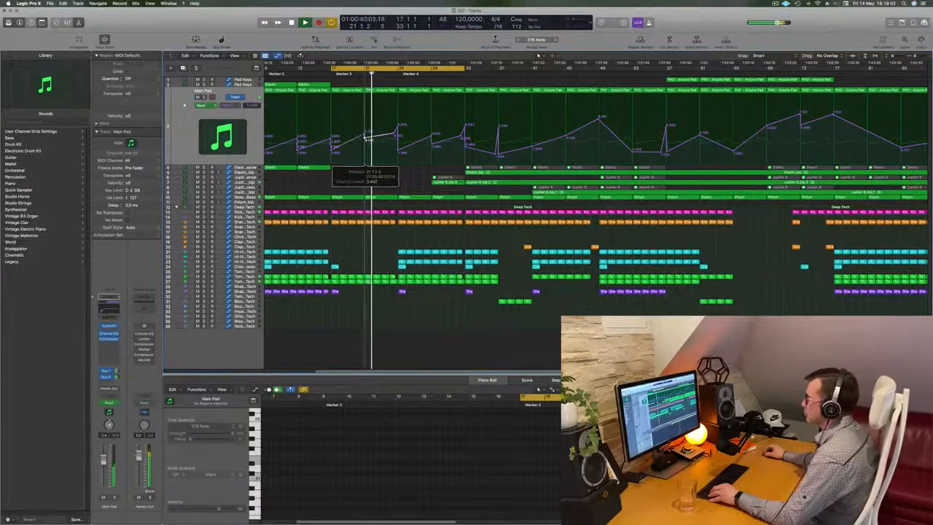
key(super+Left)
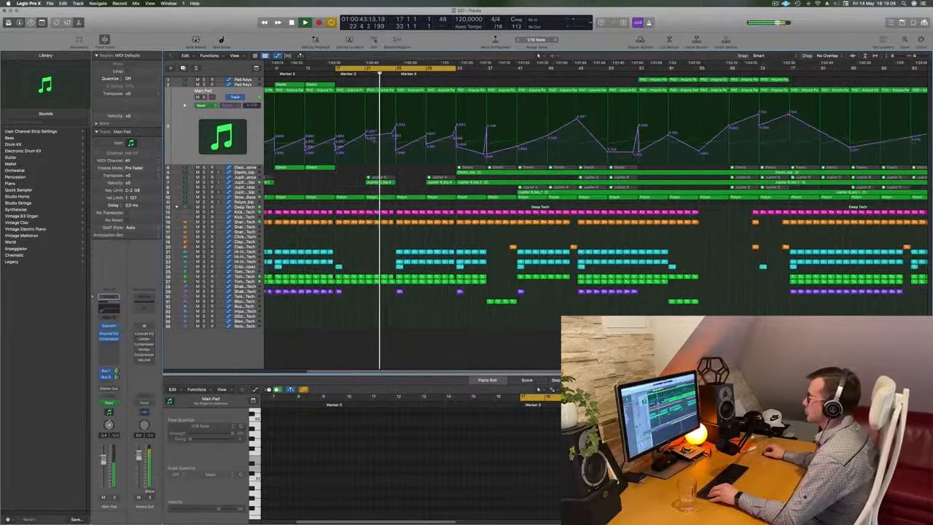
click(365, 136)
drag(366, 136, 365, 134)
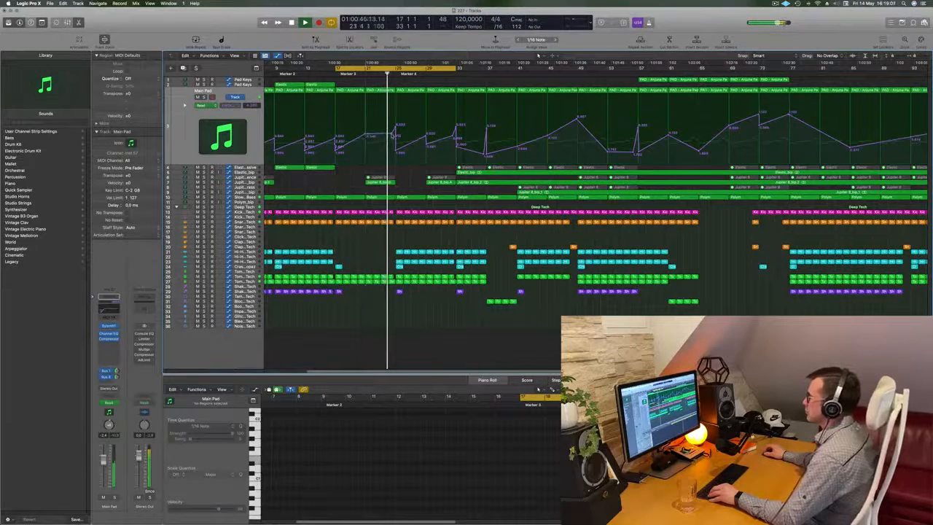
click(392, 132)
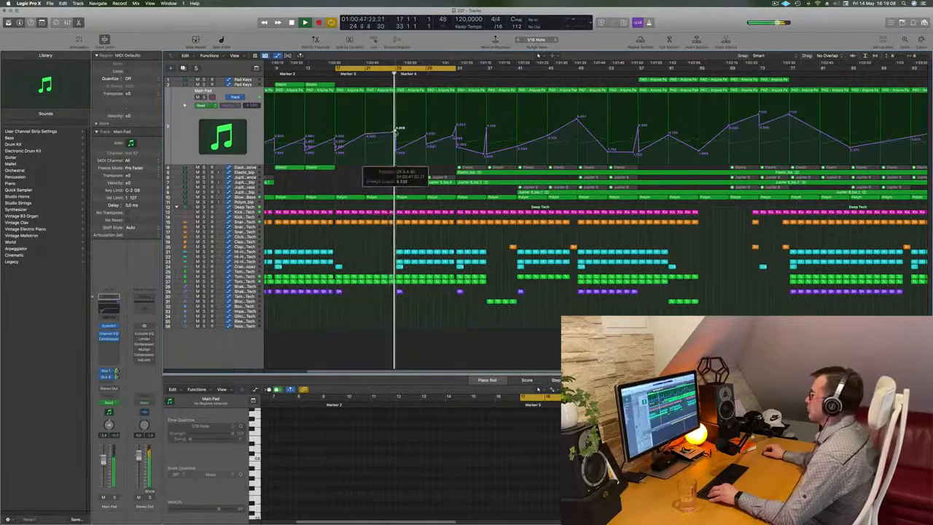
Repeat the Shaker 2 region at bar 25 to fill the track up to bar 33, and replay the section.
key(super+Left)
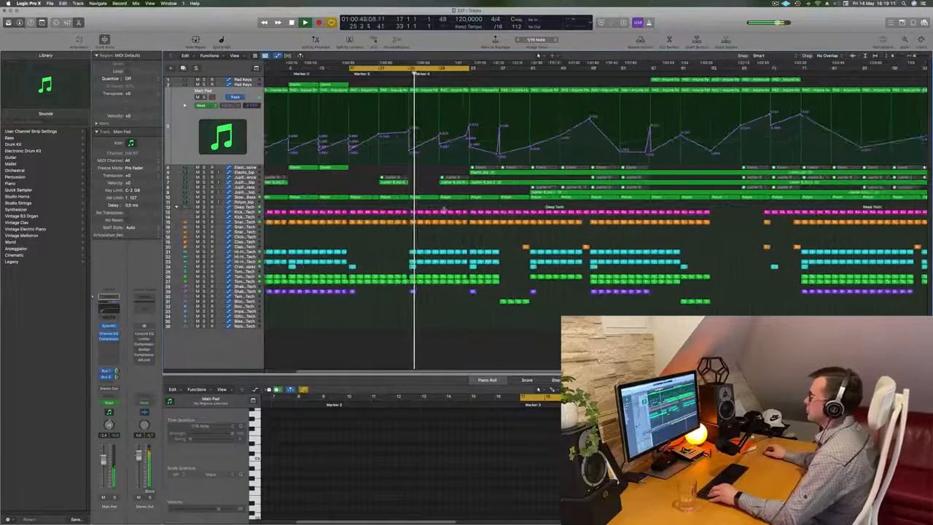
click(411, 291)
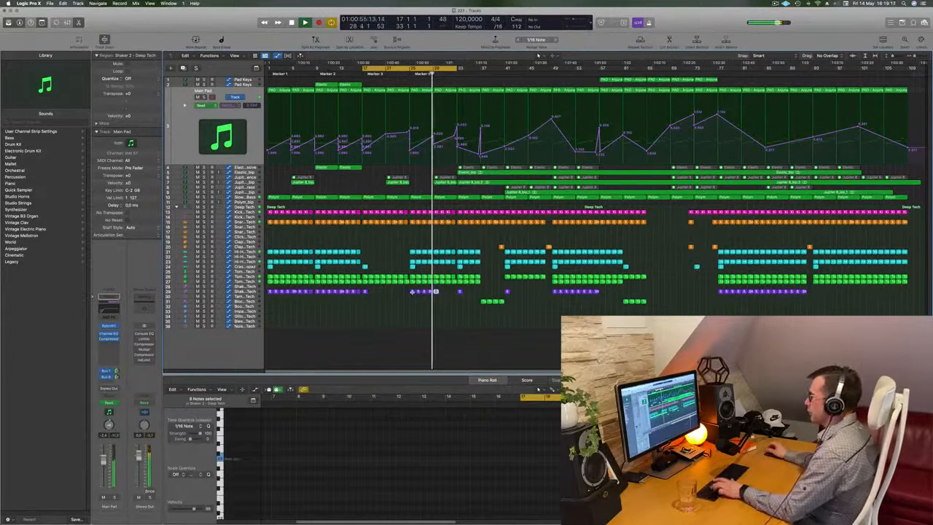
key(space)
key(space)
key(super+Right)
key(super+Right)
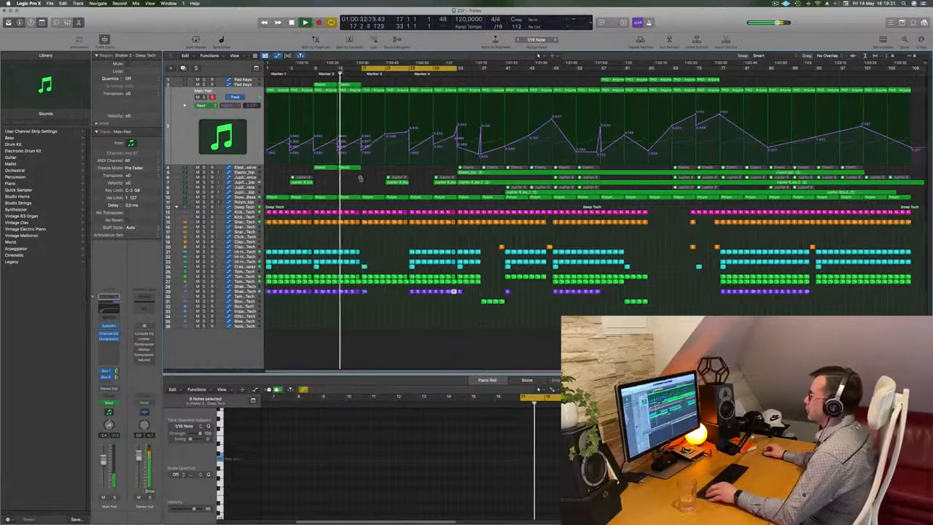
Raise the Main Pad's automation point just before bar 25 into a short peak.
scroll(353, 202, left, 3)
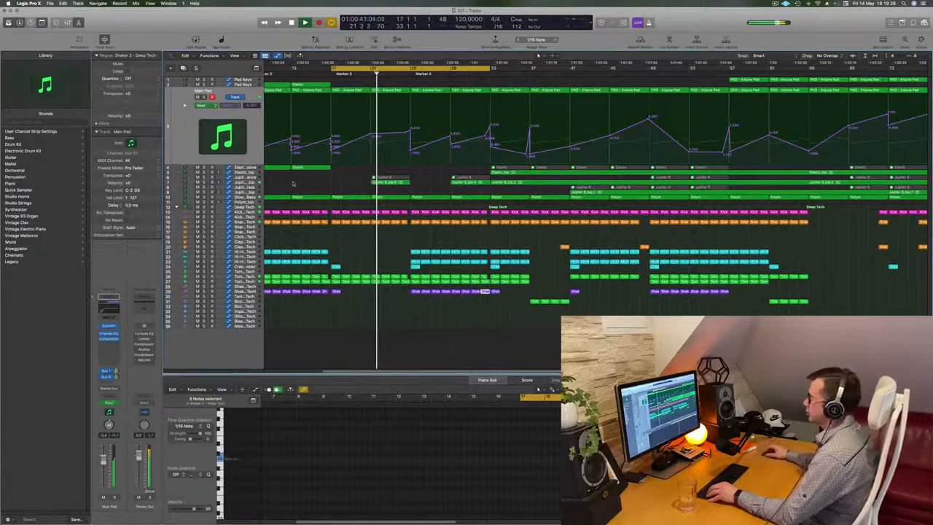
scroll(291, 185, right, 2)
scroll(289, 186, left, 2)
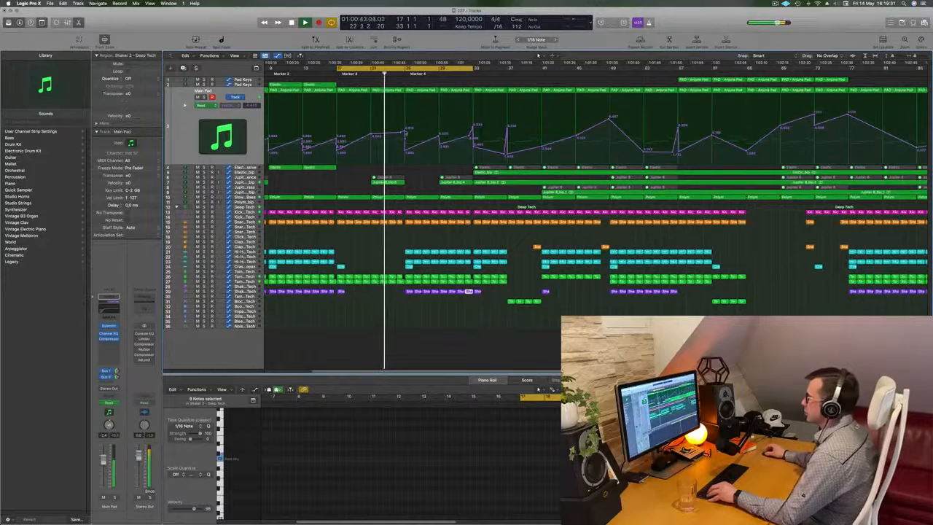
click(404, 131)
drag(404, 131, 404, 124)
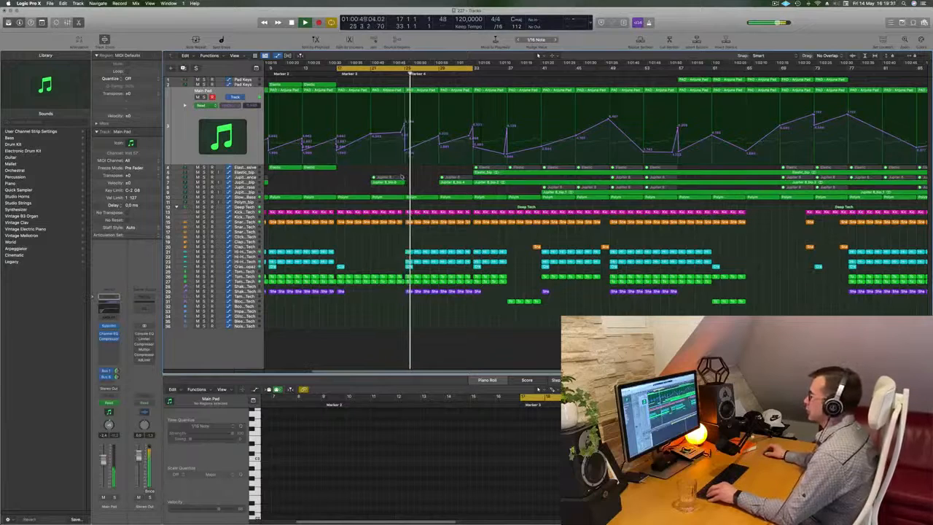
Move the cycle range to bars 33 to 49 and audition the section from bar 33.
scroll(430, 231, up, 3)
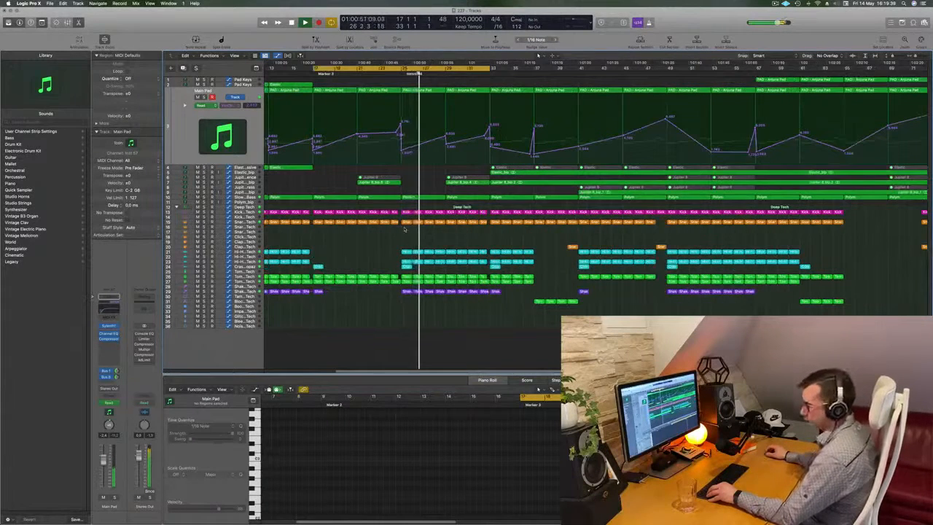
scroll(432, 230, up, 2)
scroll(431, 231, down, 3)
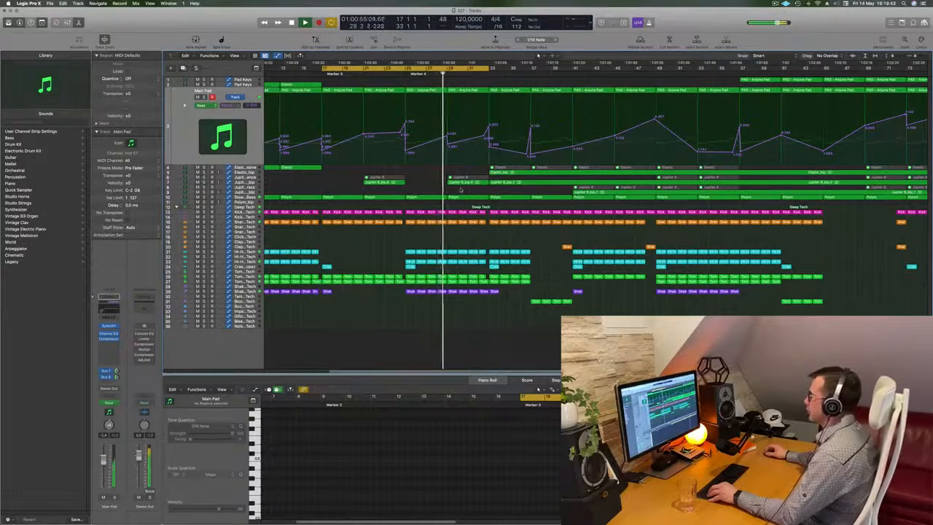
scroll(455, 191, down, 2)
scroll(447, 192, down, 2)
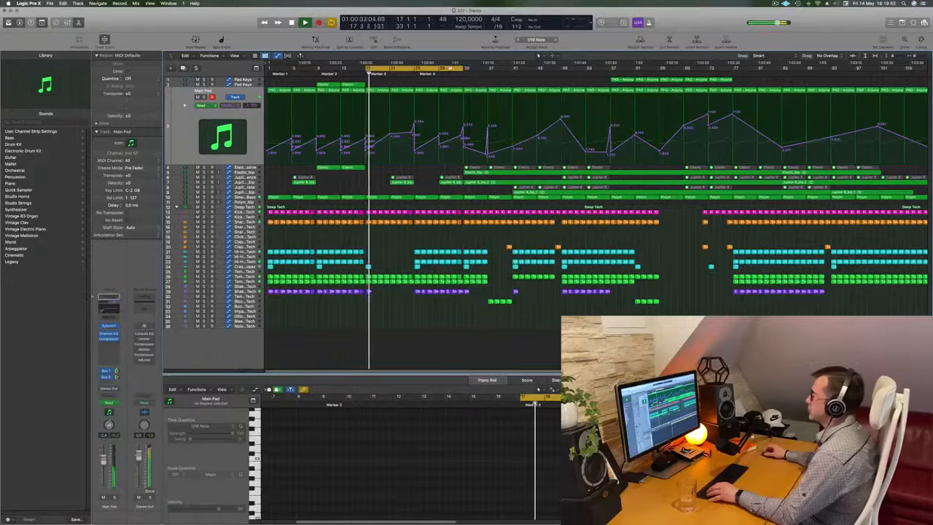
drag(499, 69, 491, 71)
key(space)
key(space)
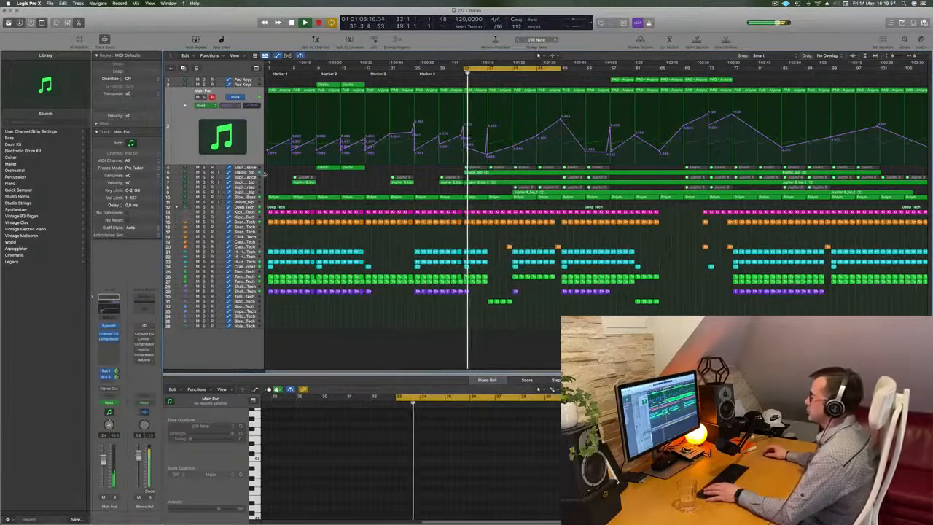
key(space)
key(space)
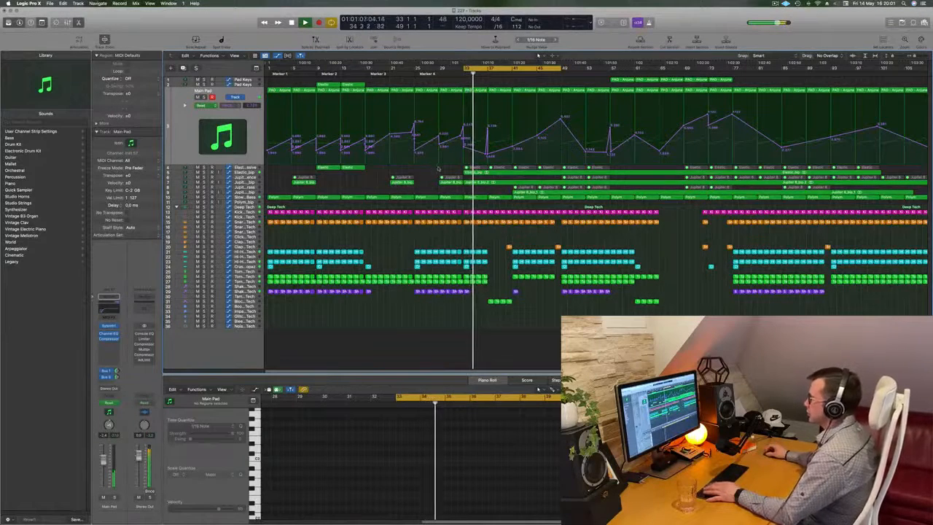
key(space)
key(space)
Mute the Elastic_bip track and delete its bounced audio region starting at bar 33.
click(250, 173)
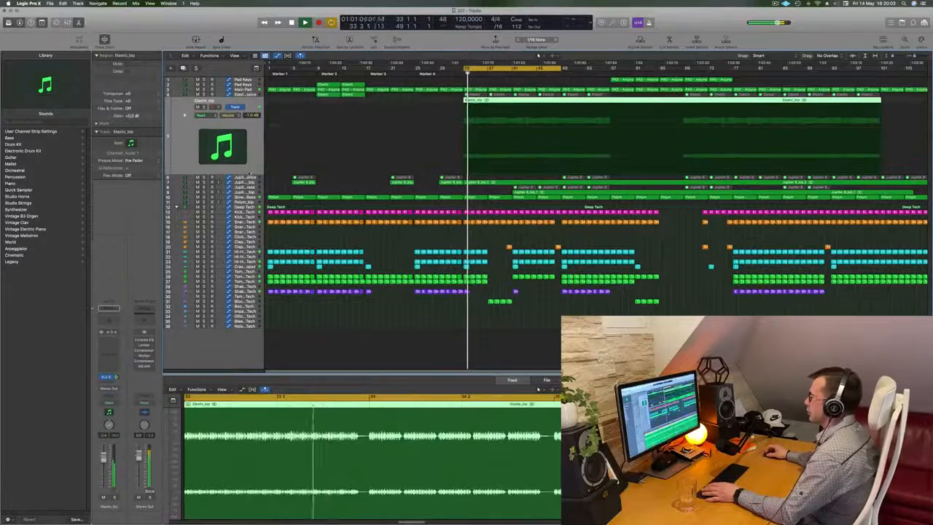
key(space)
key(space)
click(196, 107)
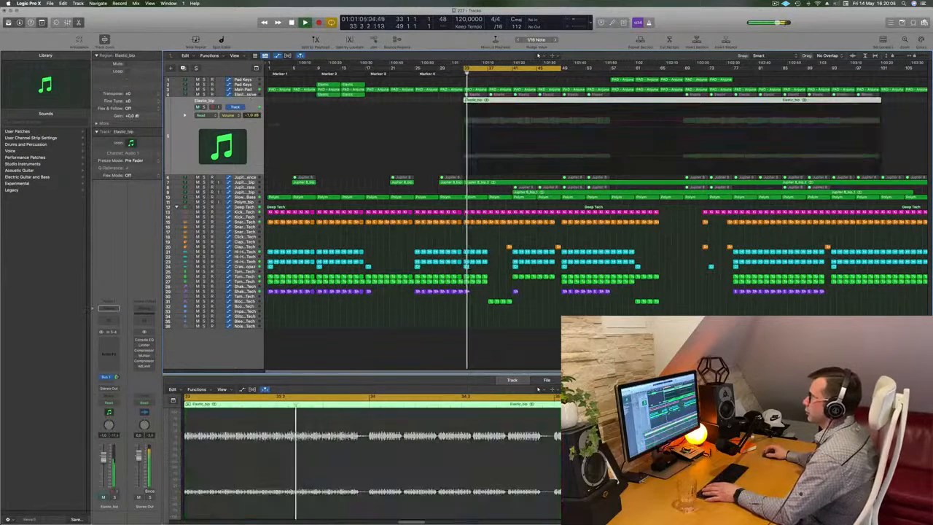
key(space)
key(space)
key(Delete)
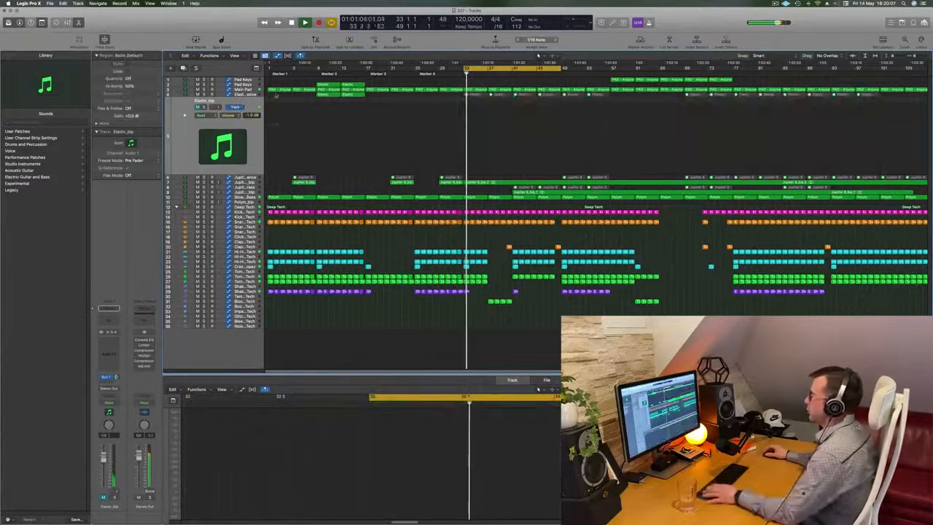
Unmute all Elastic MIDI regions from bar 33 onward on the Elastic - Massive track and play from bar 33.
key(space)
key(space)
click(250, 95)
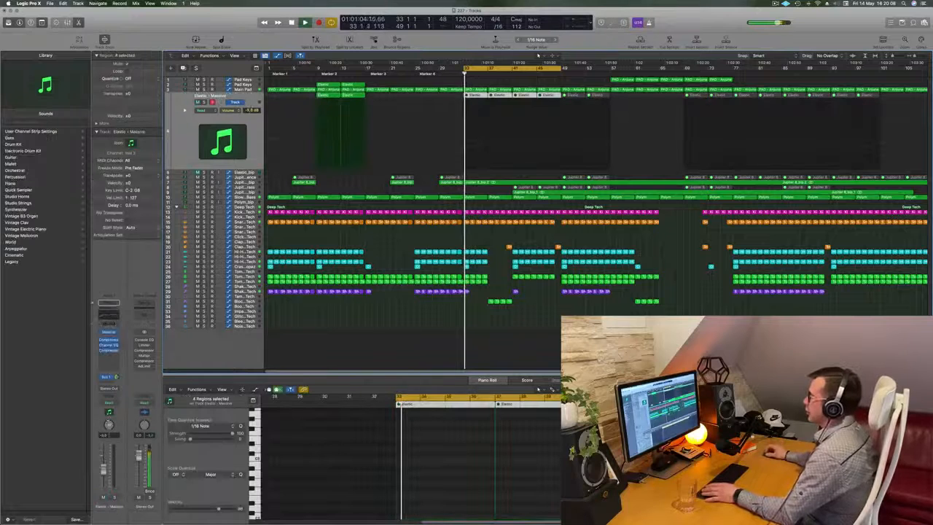
drag(460, 96, 904, 108)
right_click(575, 96)
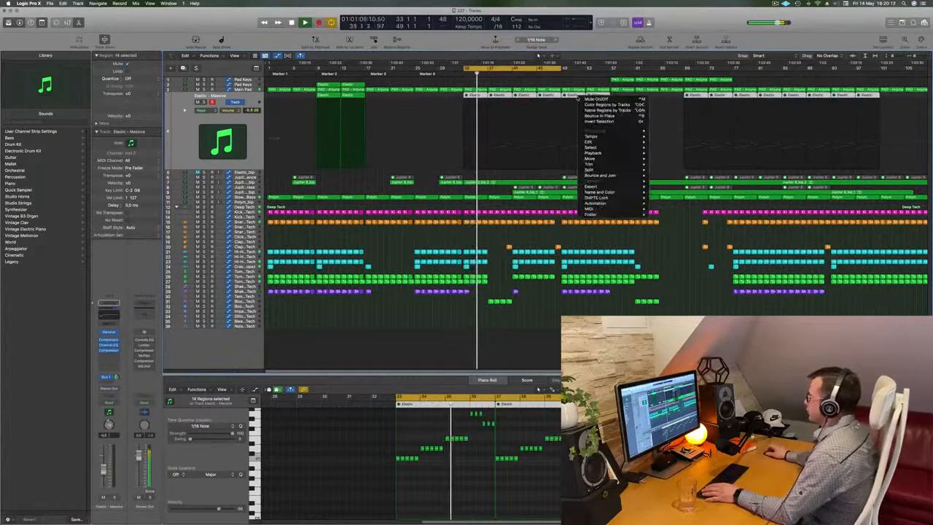
click(584, 98)
key(space)
key(space)
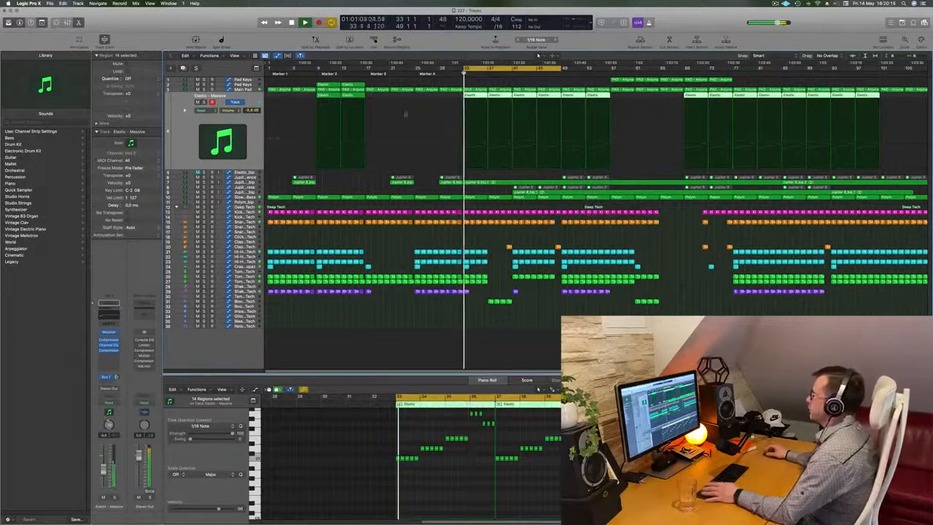
Open the Elastic track's Massive synth, adjust its Filter 1 cutoff, and raise the track volume during playback.
click(253, 127)
key(space)
key(space)
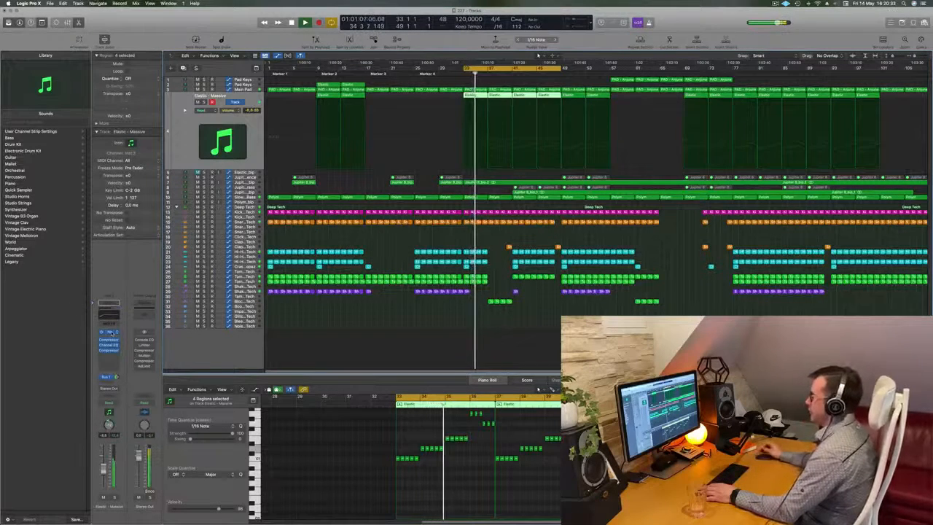
click(110, 331)
drag(439, 90, 745, 95)
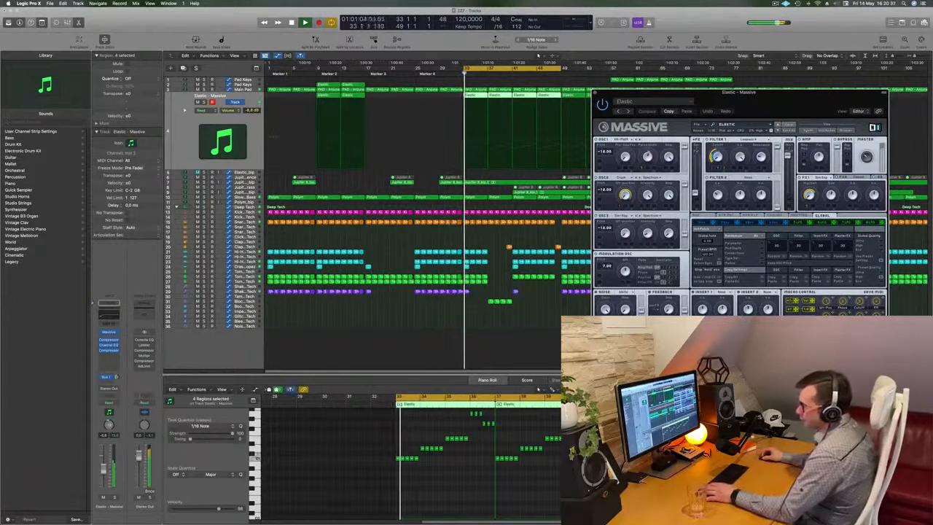
click(223, 128)
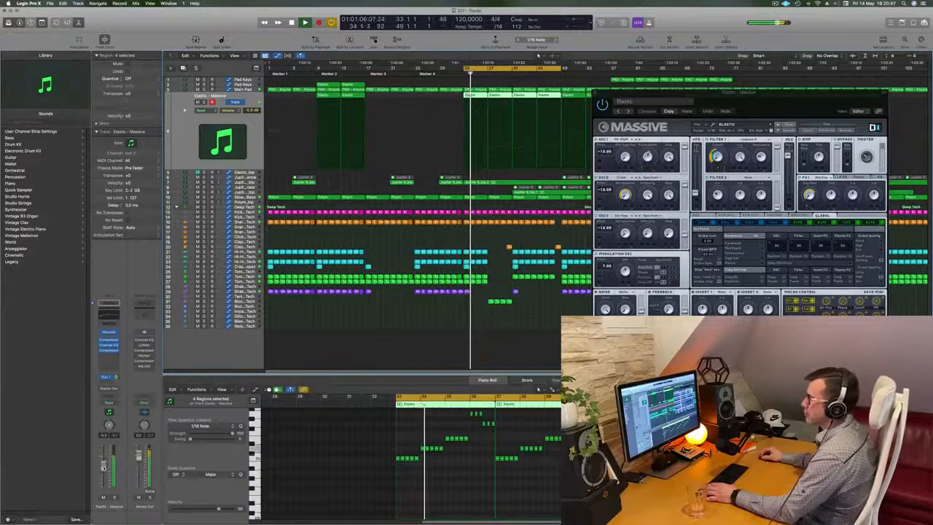
key(space)
key(space)
mouse_move(718, 155)
mouse_down()
mouse_move(720, 145)
mouse_move(719, 165)
mouse_move(725, 139)
mouse_move(723, 166)
mouse_up()
drag(791, 95, 734, 113)
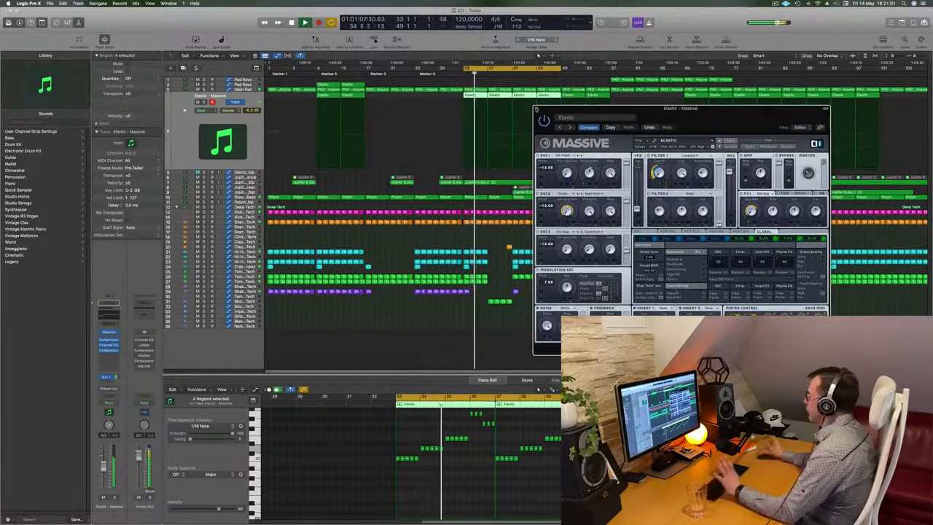
Close the Massive window and fine-tune the Elastic - Massive track's volume while replaying from bar 33.
click(535, 108)
key(space)
key(space)
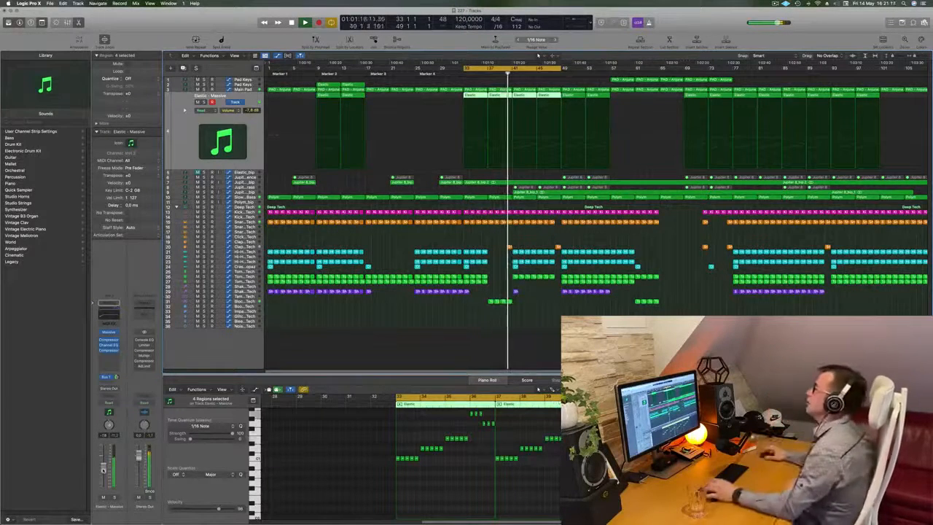
key(space)
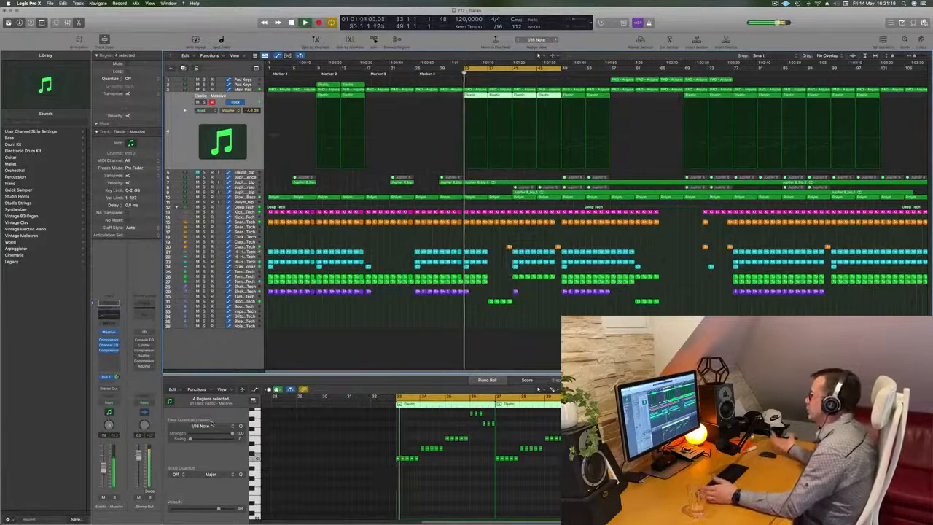
click(558, 348)
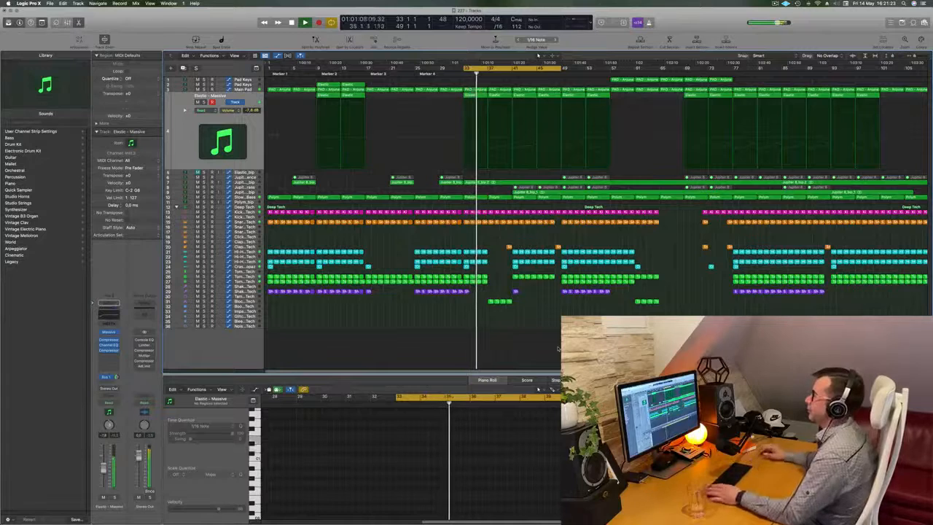
key(space)
key(space)
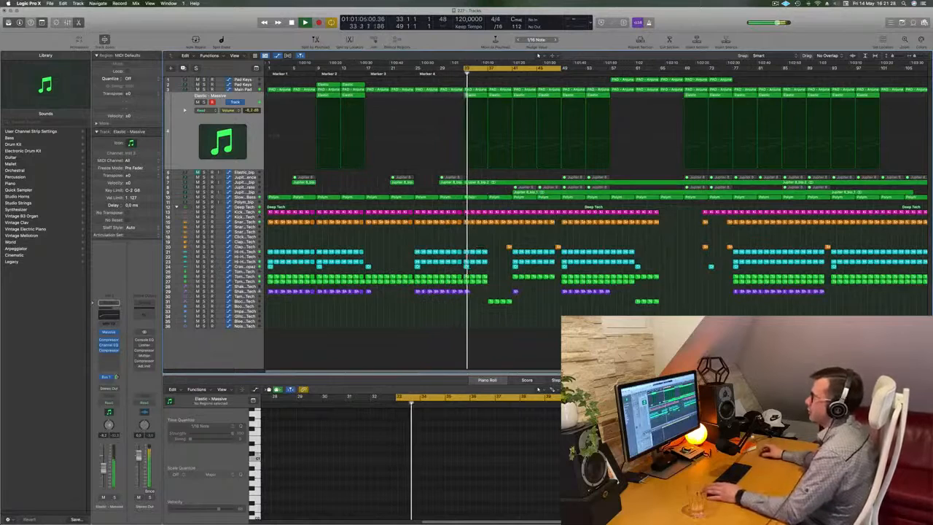
Reshape the Main Pad's automation from bar 33 to bar 37 to replace the dip with a nearly level line.
click(252, 90)
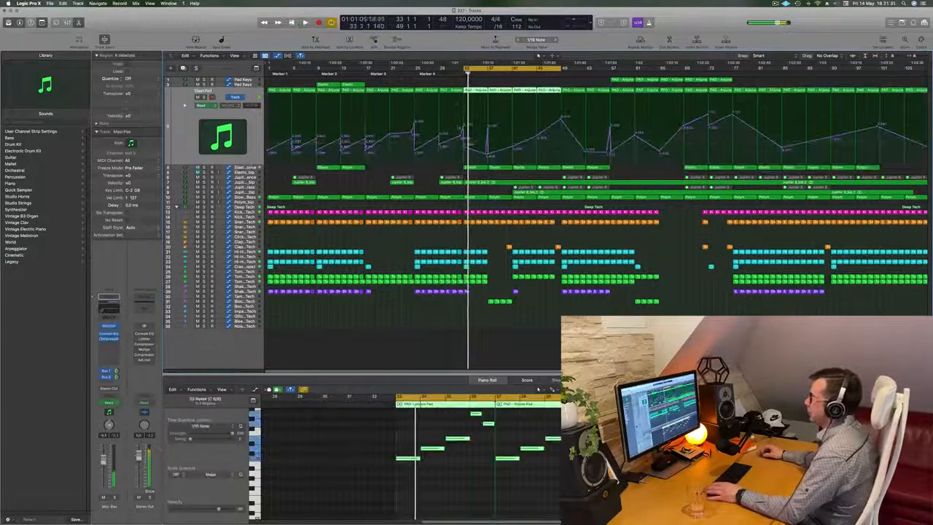
click(463, 145)
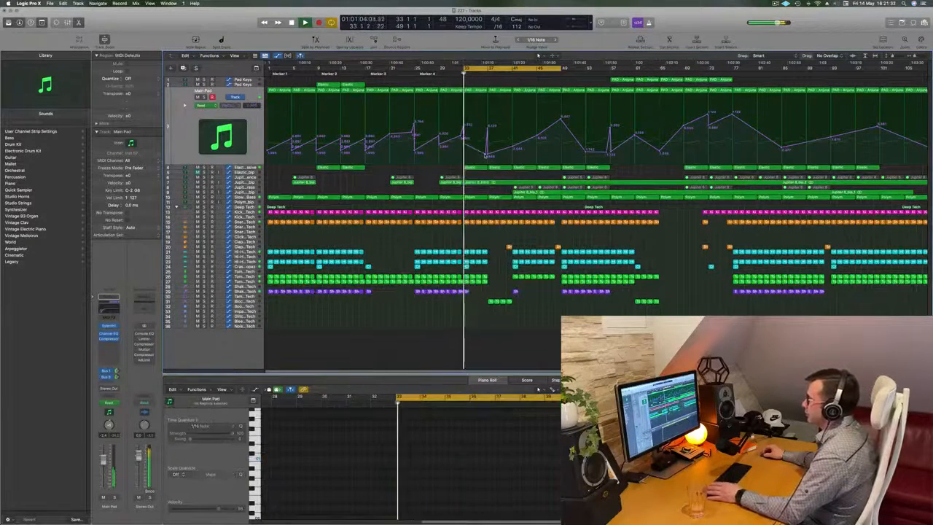
drag(487, 144, 469, 147)
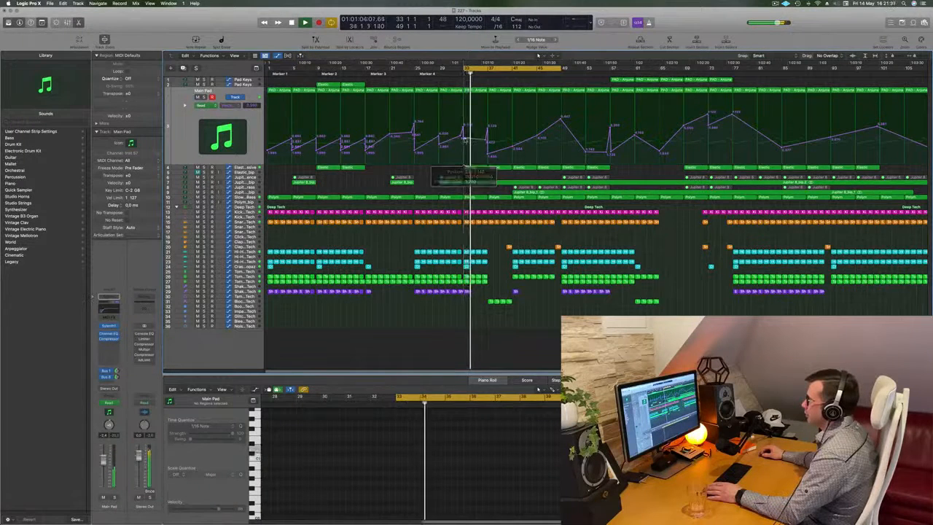
key(Return)
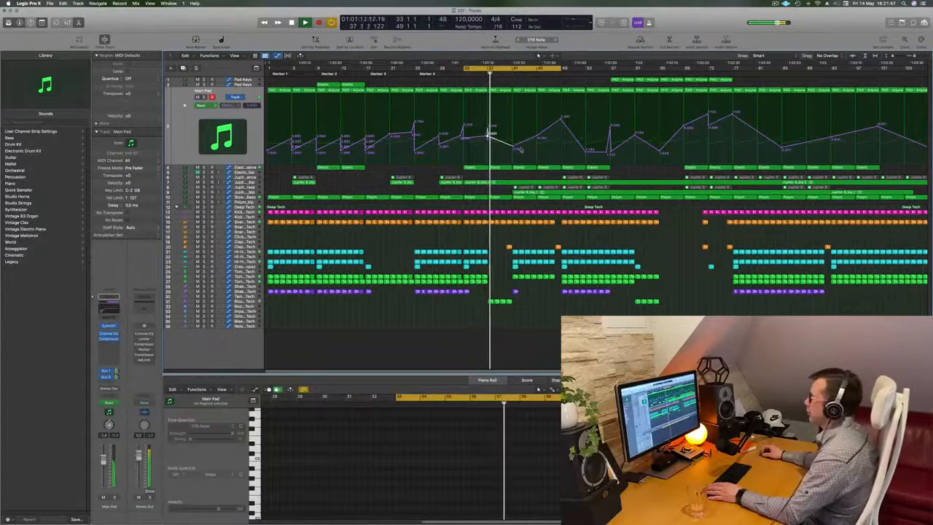
Delete the bounced audio region starting at bar 41 from the Jupiter 8_bip track below Jupiter 8 Top Brass.
scroll(506, 215, up, 4)
scroll(507, 215, down, 5)
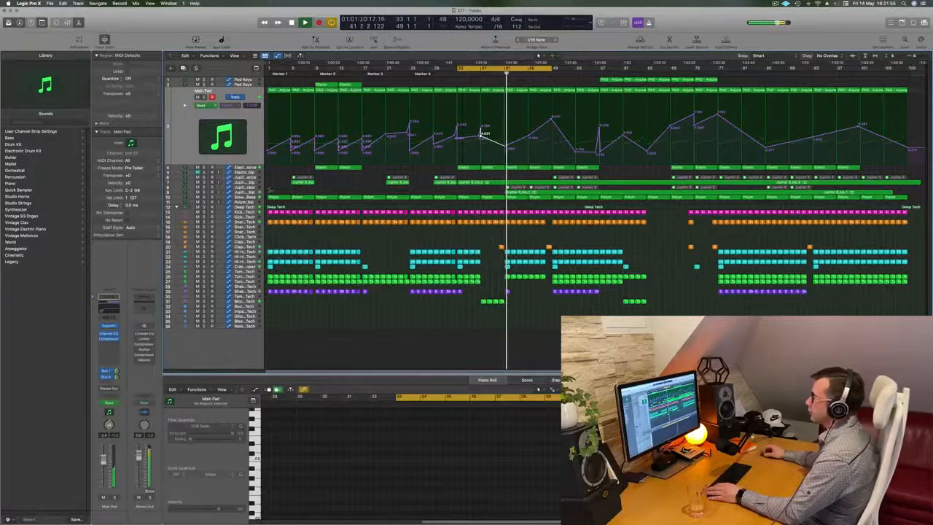
click(248, 191)
key(space)
key(space)
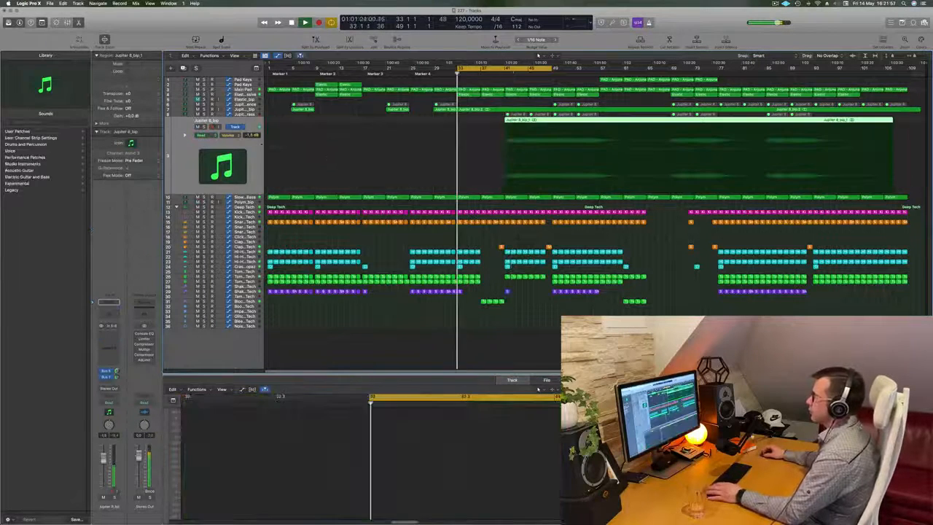
key(Delete)
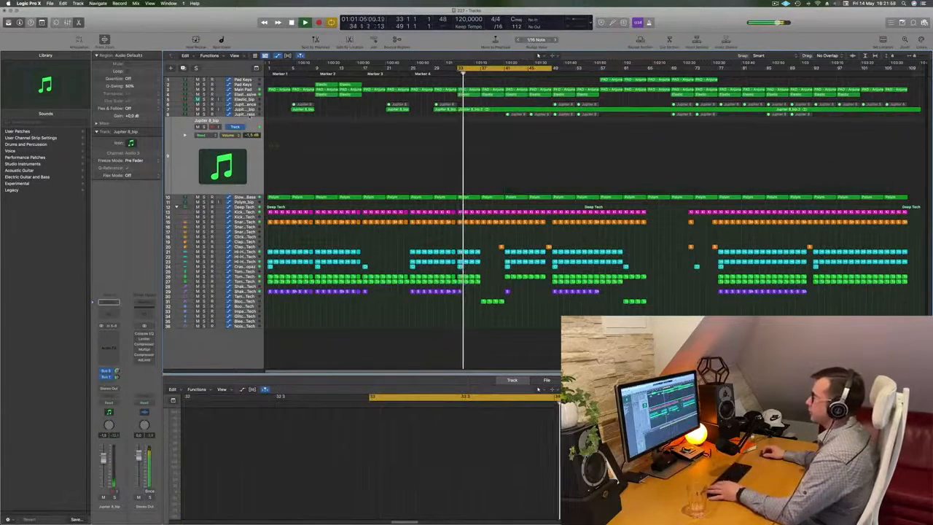
Unmute all MIDI regions on the Jupiter 8 Top Brass track from bar 41 onward and replay from bar 33.
click(249, 115)
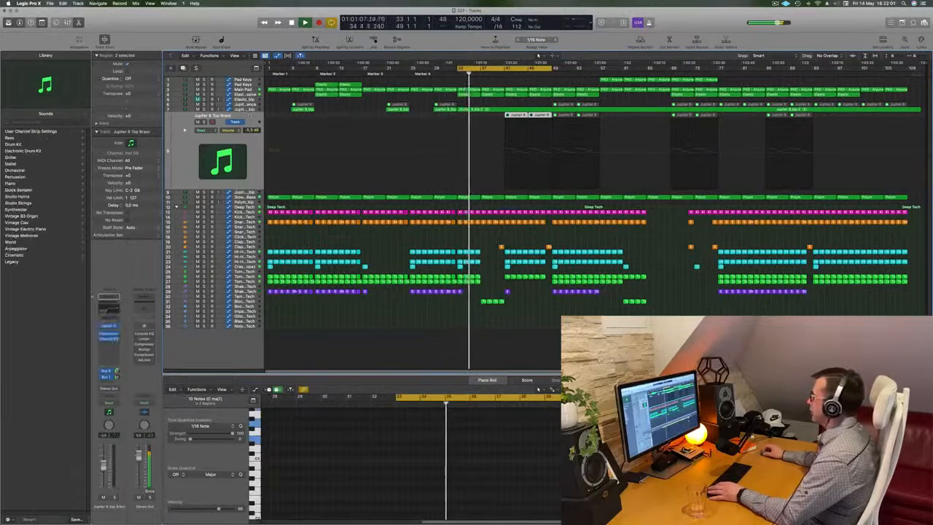
drag(488, 113, 809, 123)
right_click(806, 114)
click(817, 116)
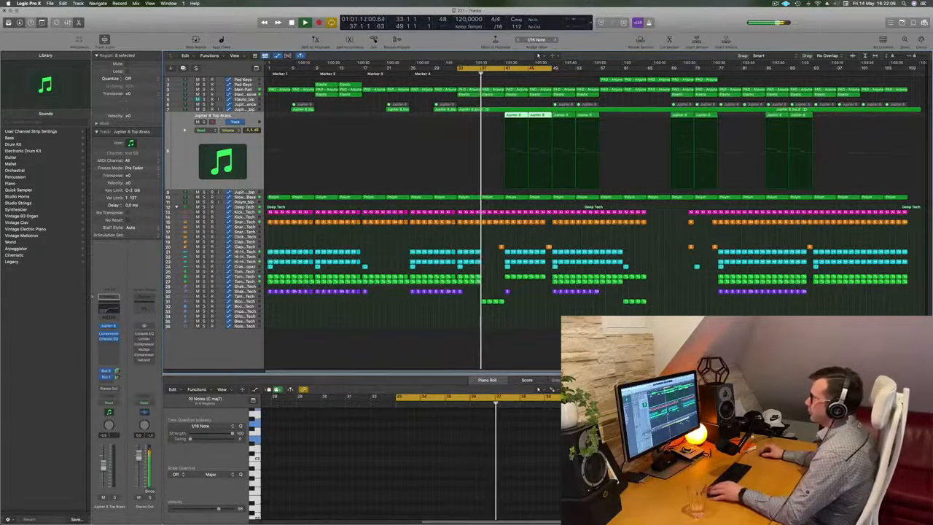
key(super+Right)
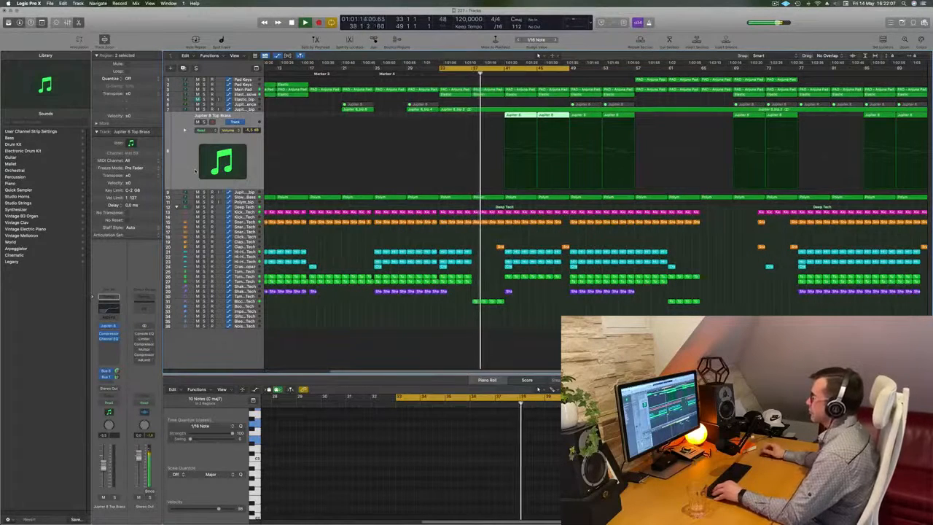
key(super+Right)
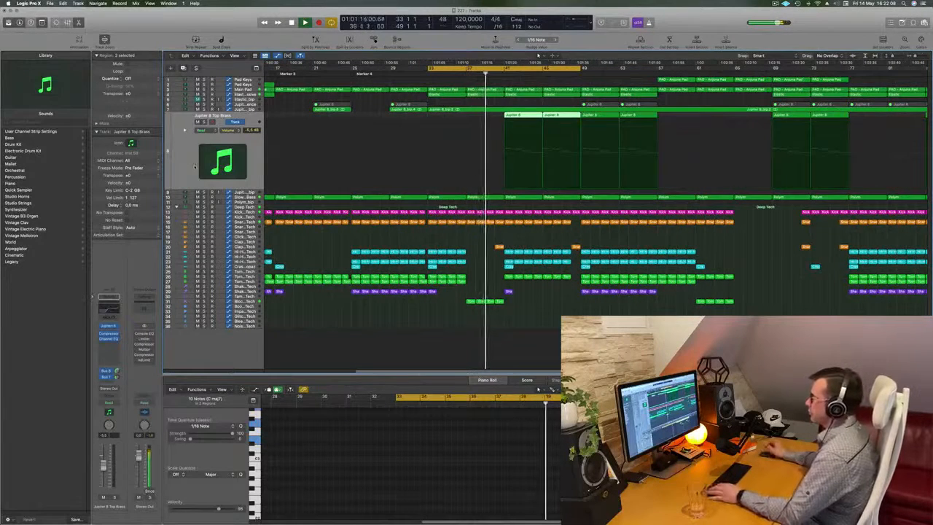
key(space)
key(space)
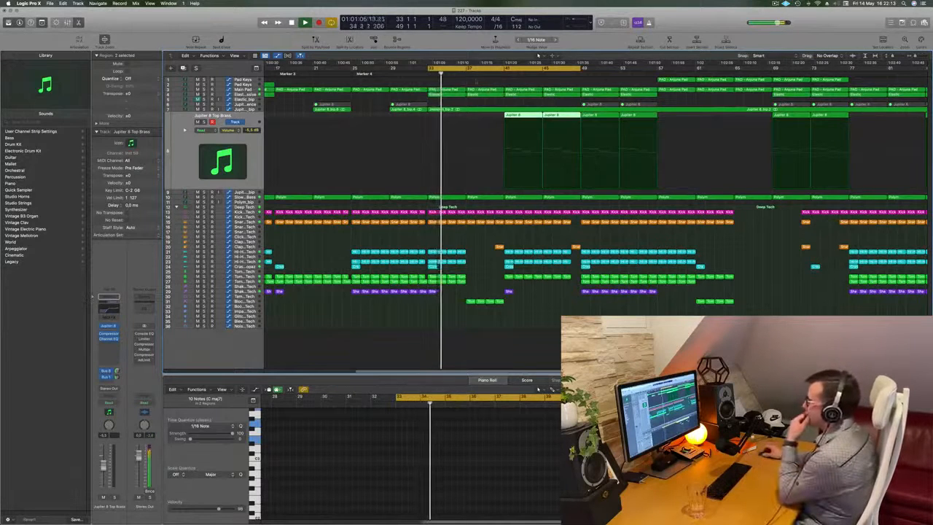
Delete the Slow Brassy Bass region between bars 37 and 41 and play from bar 37.
click(245, 89)
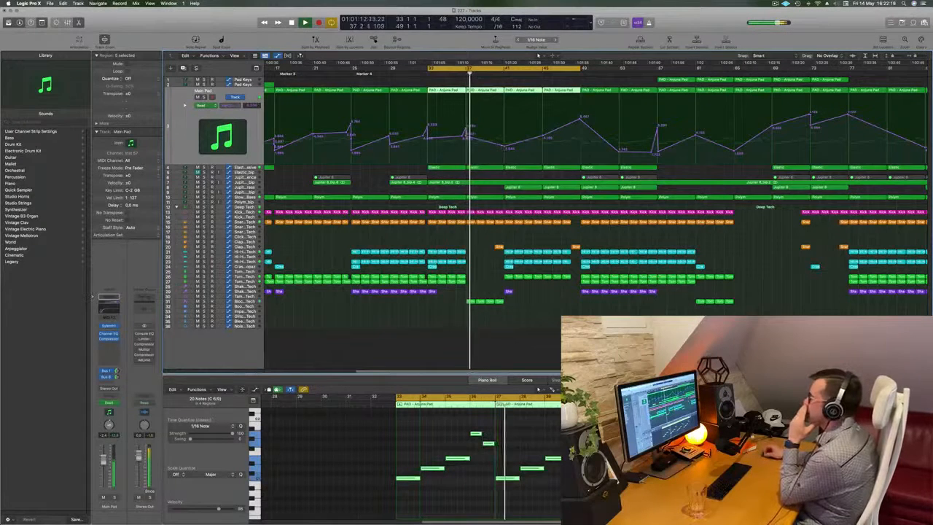
click(246, 197)
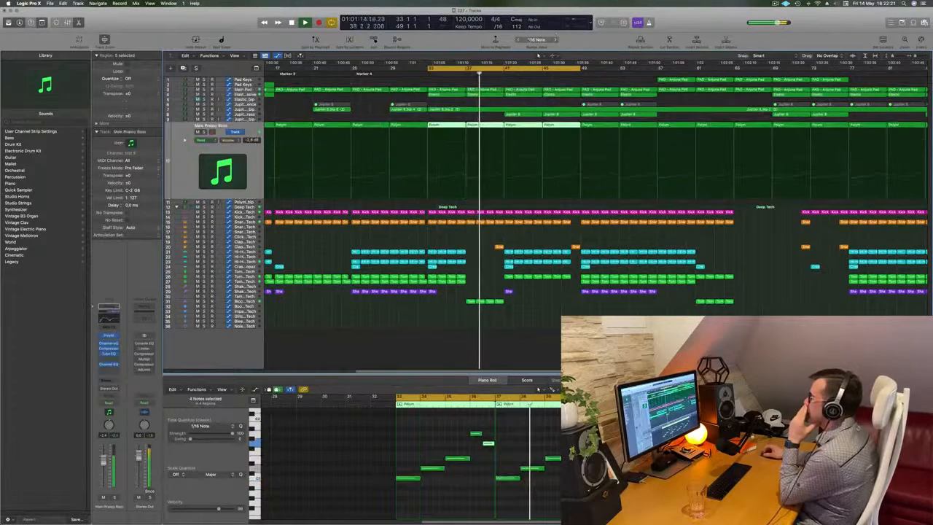
click(486, 116)
click(487, 125)
key(BackSpace)
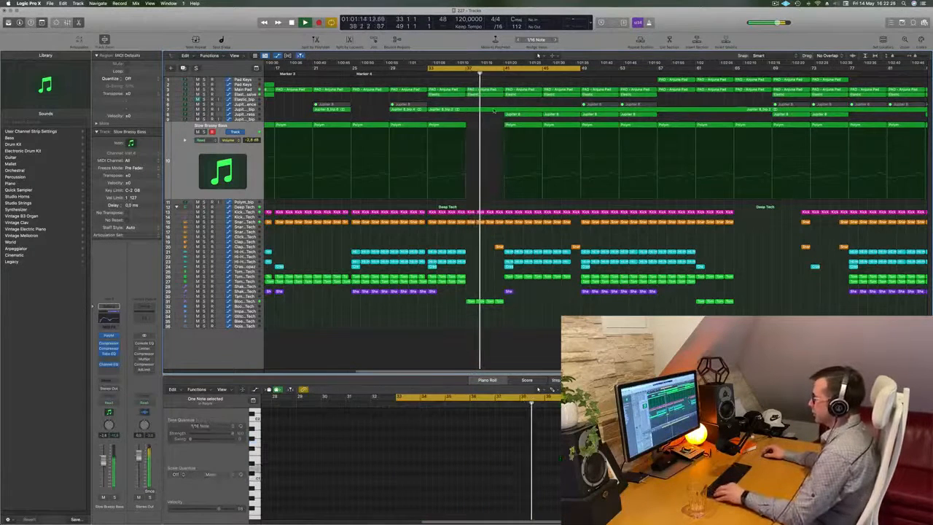
key(super+Left)
click(465, 74)
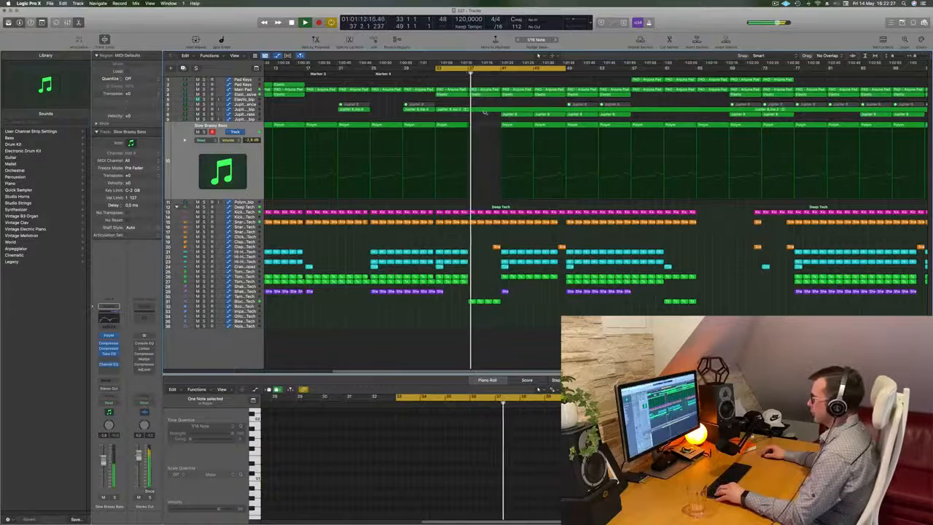
Listen through the new bass gap, then replay from bar 33 with the Slow Brassy Bass soloed and inspect its bar 33 region.
key(super+Up)
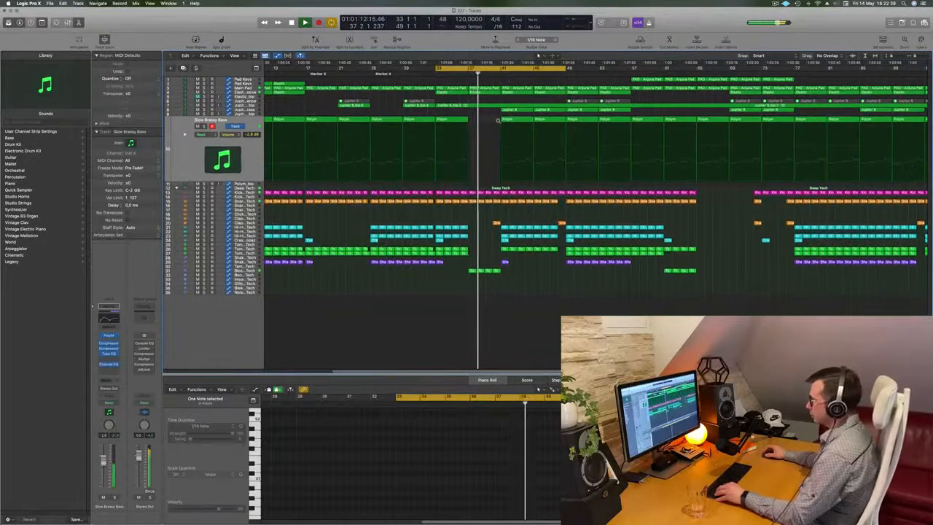
key(super+Down)
key(super+Down)
scroll(502, 106, right, 2)
scroll(502, 106, left, 3)
scroll(495, 109, left, 1)
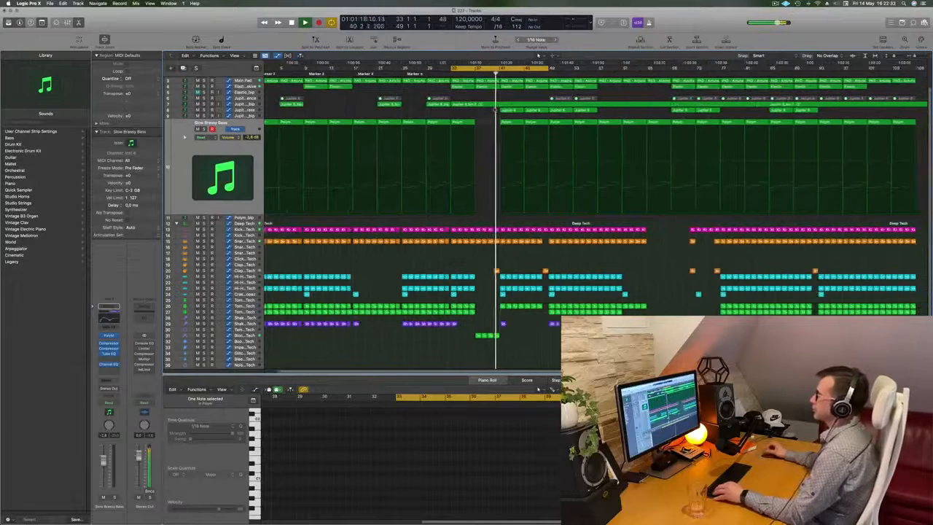
scroll(494, 109, left, 1)
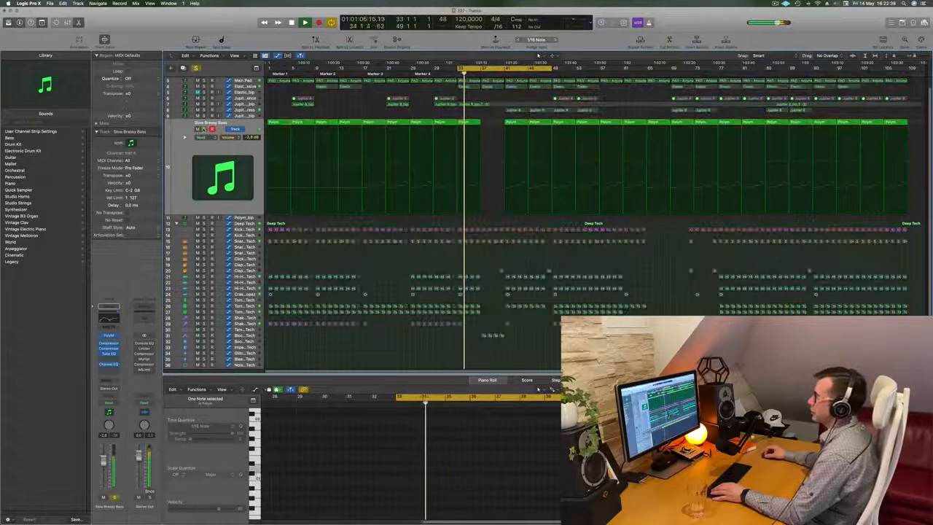
click(478, 123)
scroll(478, 122, right, 1)
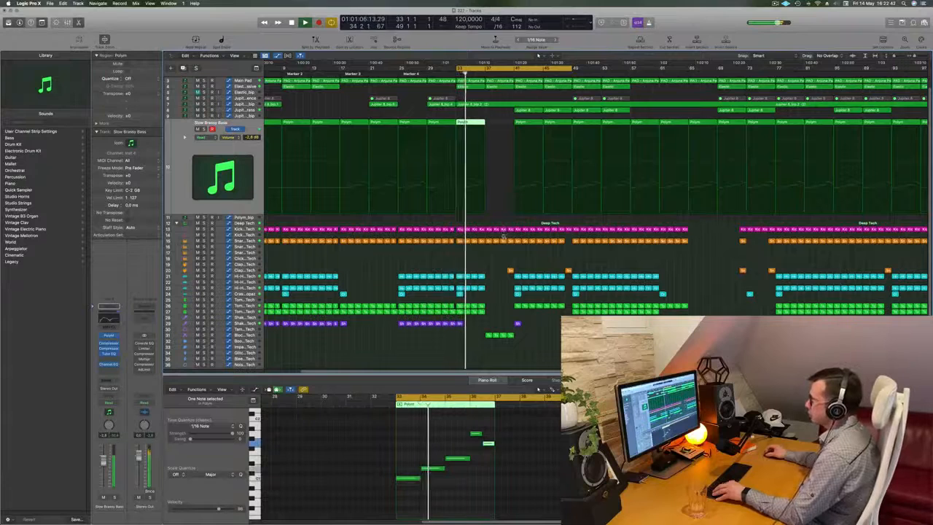
Repeat the two Shaker regions at bars 32 and 33 until they fill the gap up to bar 41.
scroll(503, 234, right, 1)
click(453, 324)
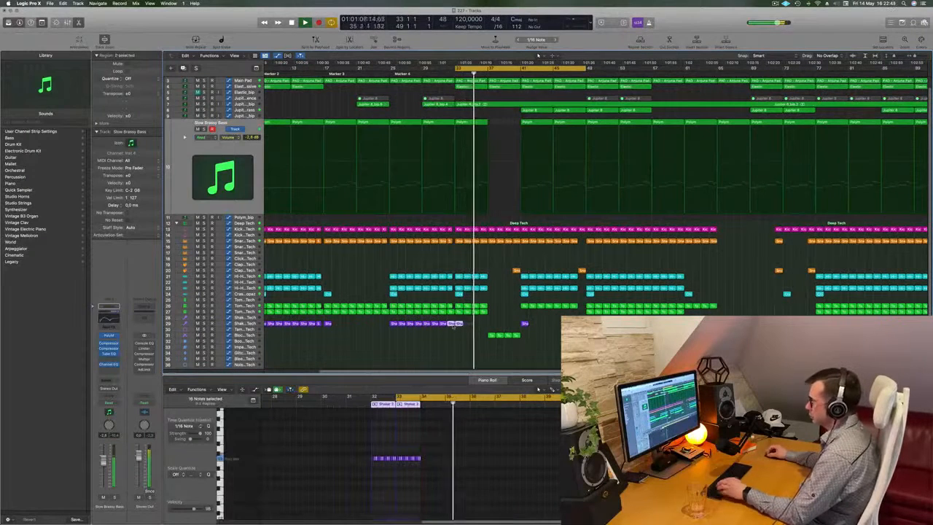
drag(454, 323, 470, 324)
key(super+r)
key(super+r)
key(super+r)
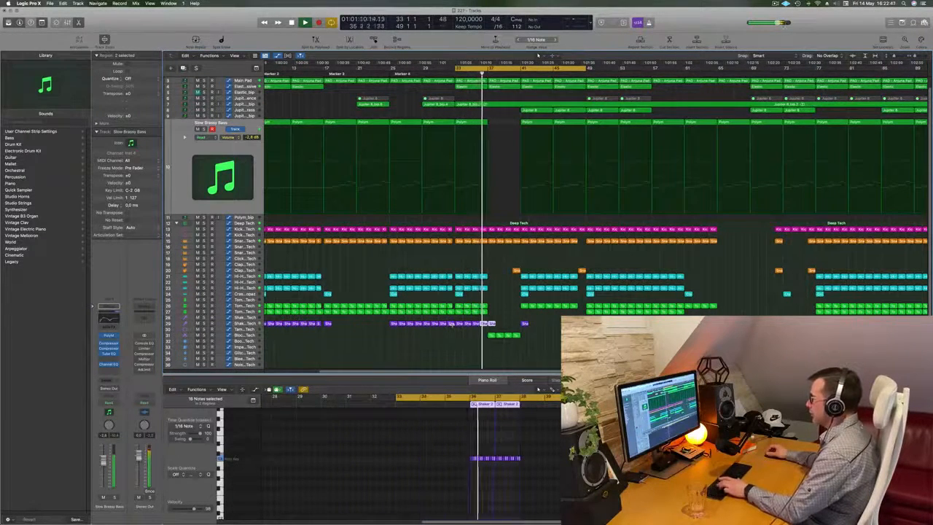
click(539, 328)
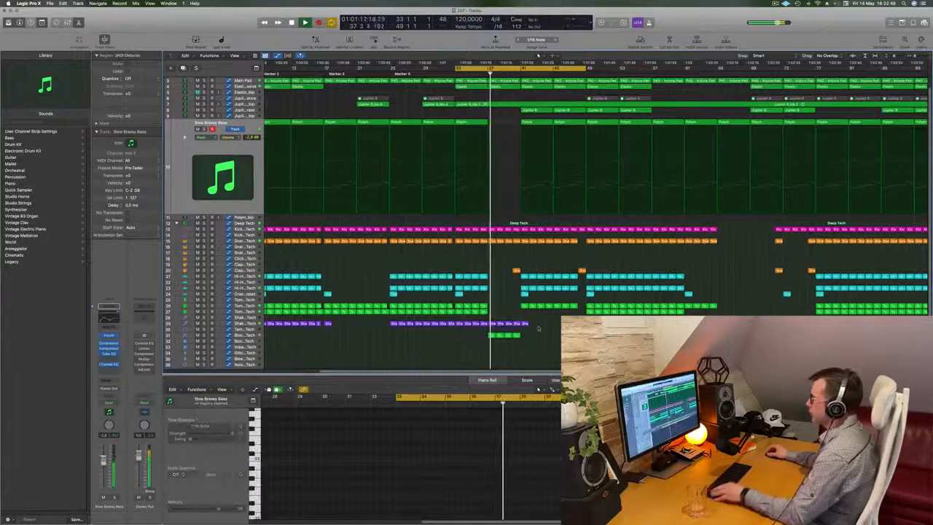
Delete the four repeated Shaker regions between bars 37 and 41.
key(super+Right)
drag(490, 319, 520, 328)
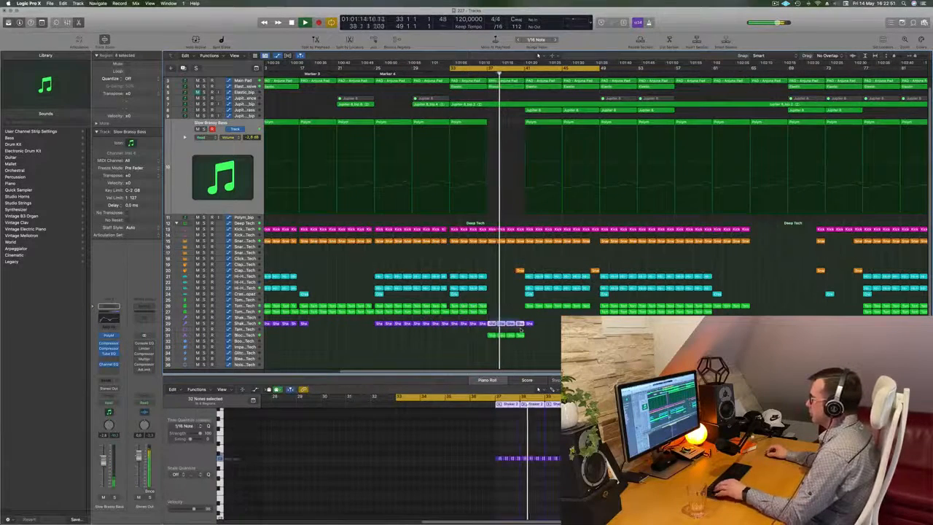
key(Delete)
key(super+Left)
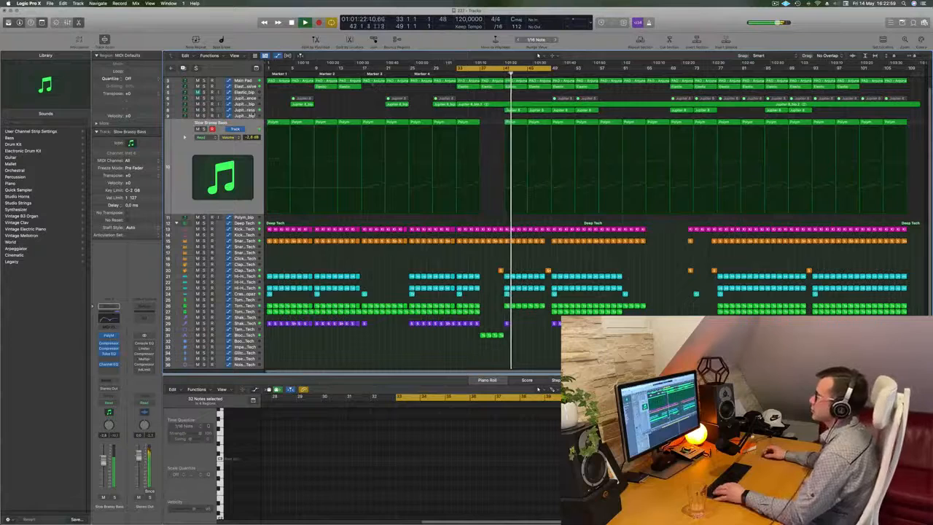
Compare the mix with the Jupiter 8 Top Brass track muted and unmuted, and raise the track's volume.
click(240, 111)
click(198, 117)
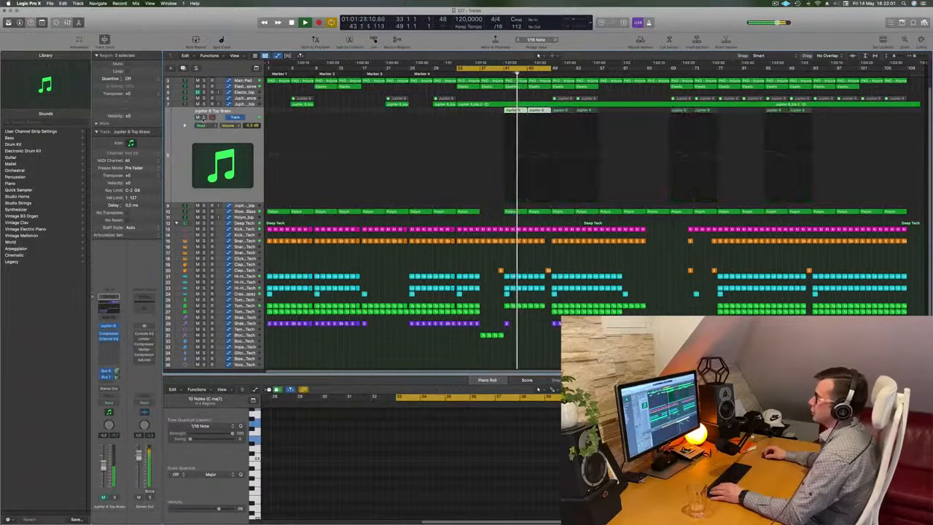
click(204, 118)
click(197, 117)
click(204, 117)
click(197, 117)
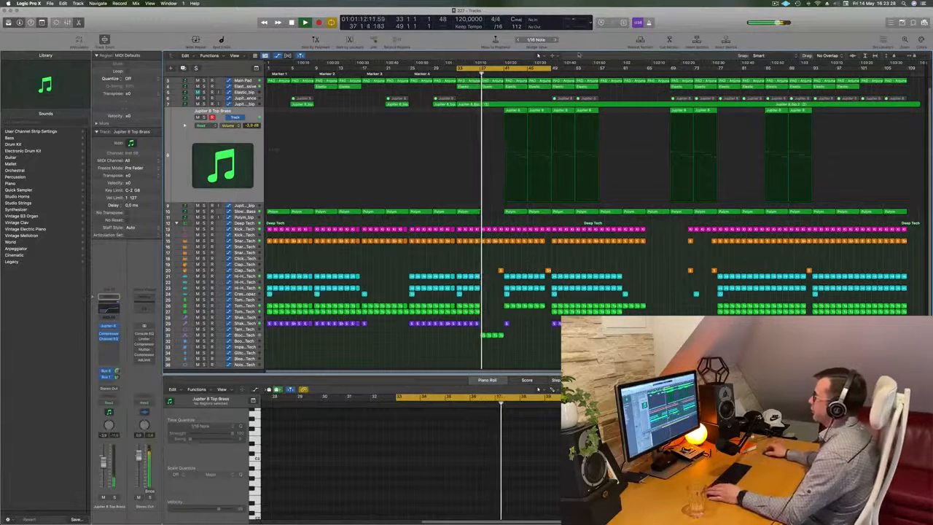
Move the cycle range to bars 49–65, select the Main Pad track and play the lead-in from bar 44.
drag(478, 68, 573, 68)
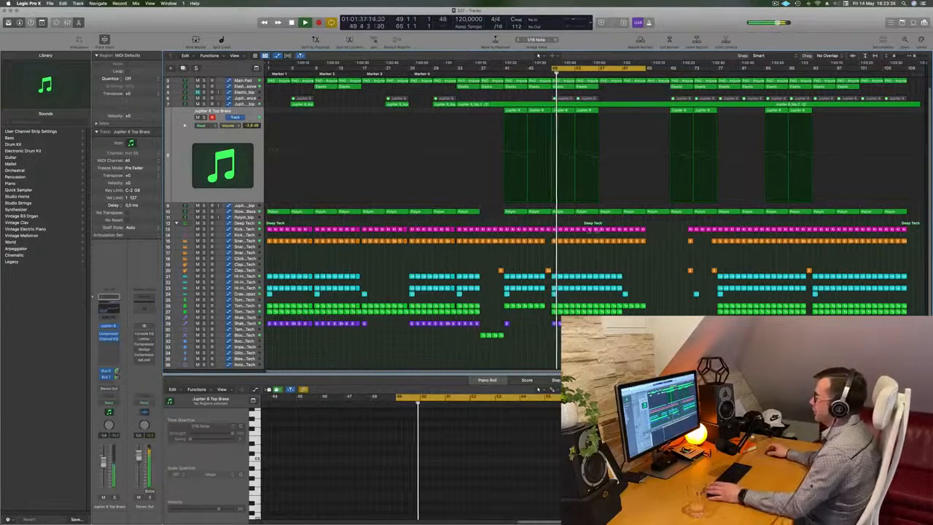
key(space)
click(545, 80)
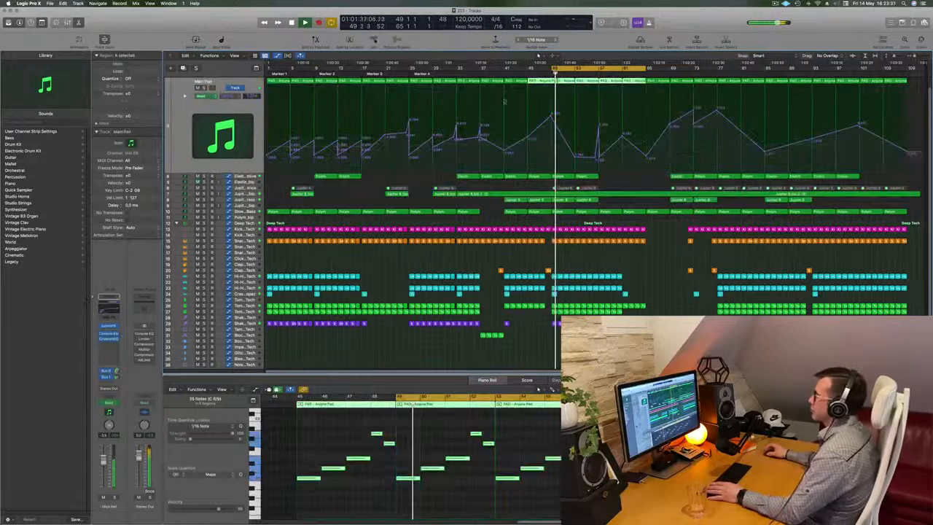
click(528, 74)
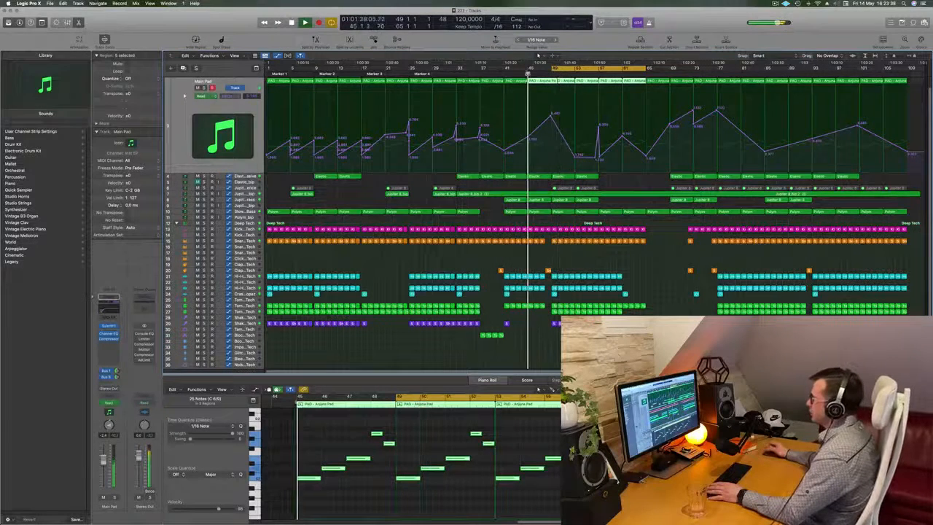
click(521, 74)
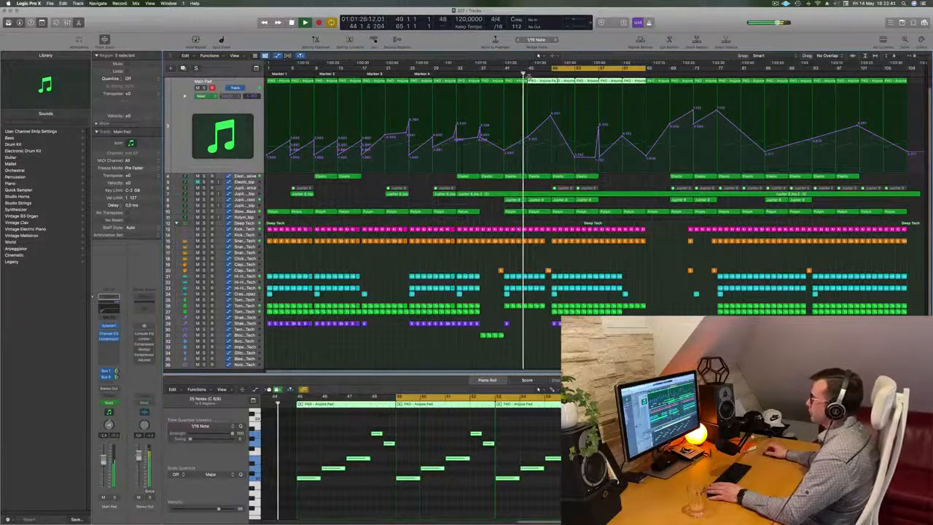
click(515, 260)
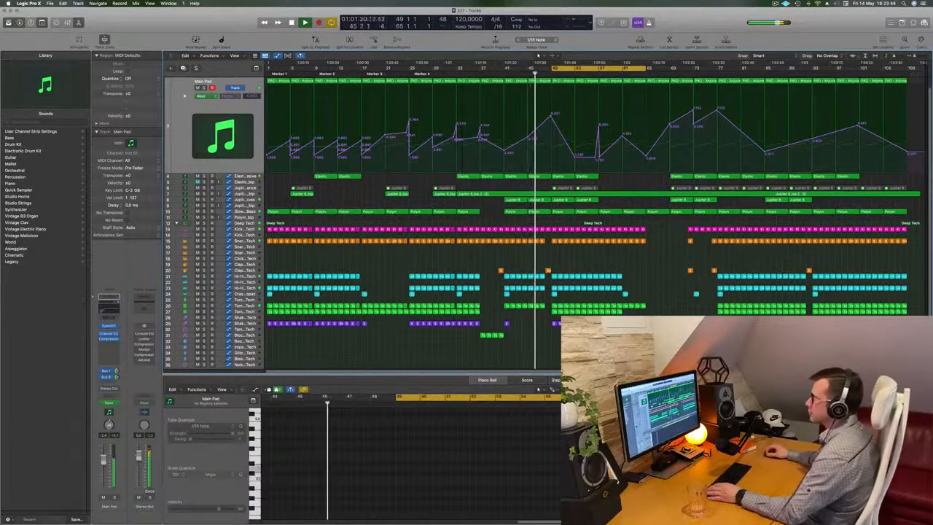
Review the Jupiter 8 Top Brass, Elastic - Massive and Slow Brassy Bass regions while playing the section from bar 49.
click(246, 199)
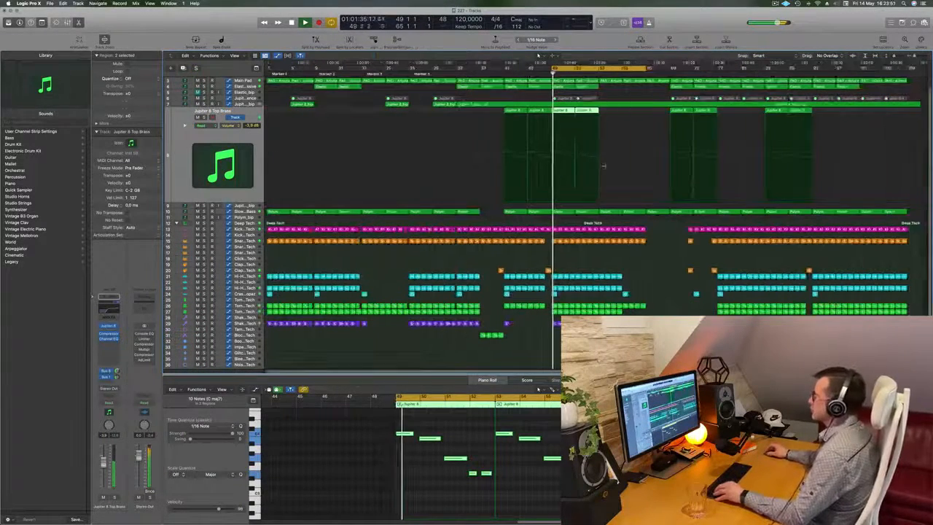
key(super+Right)
key(super+Right)
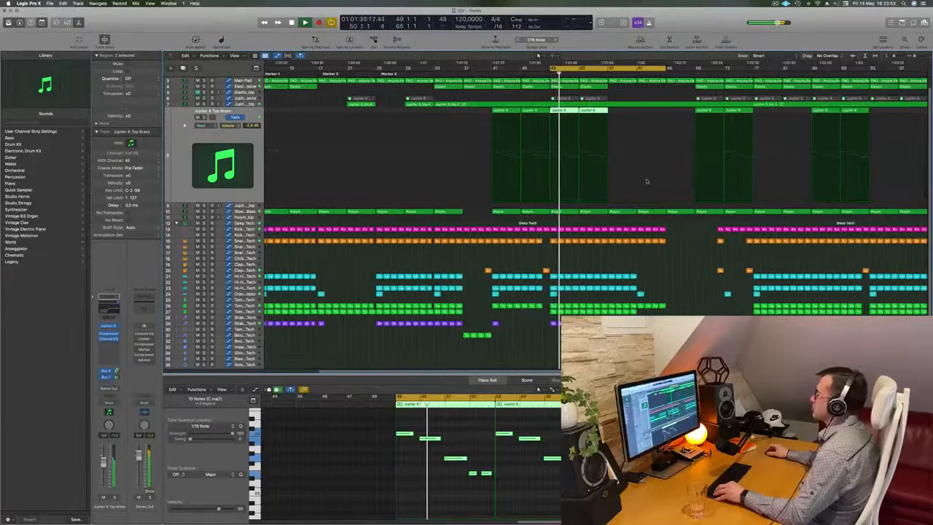
key(super+Left)
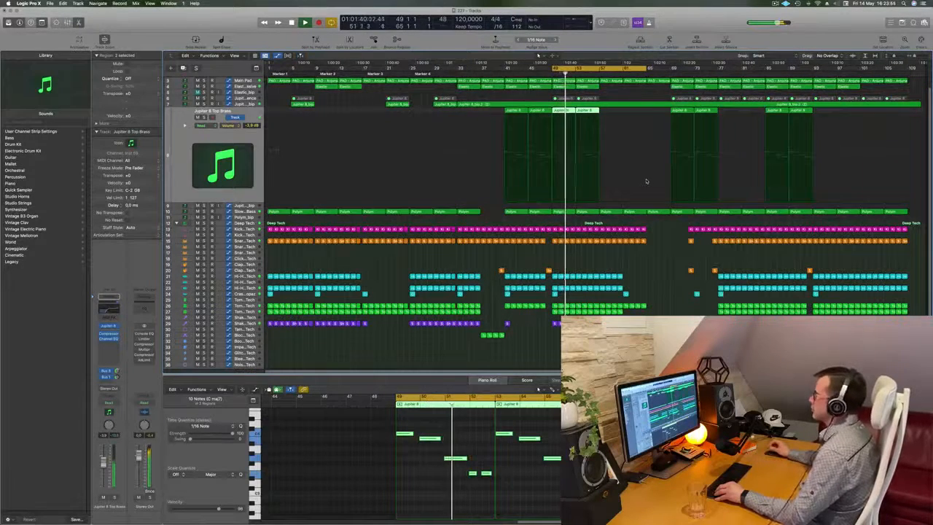
key(super+Right)
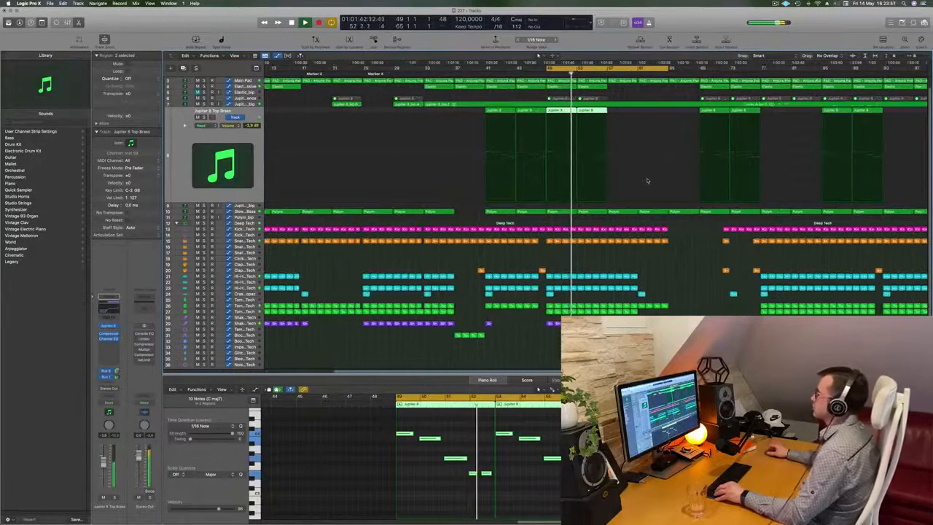
key(super+Left)
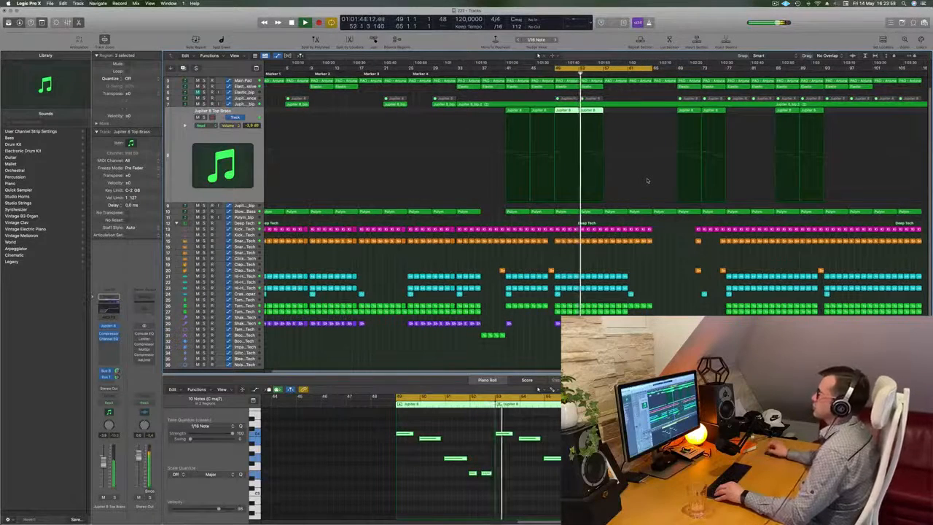
click(204, 87)
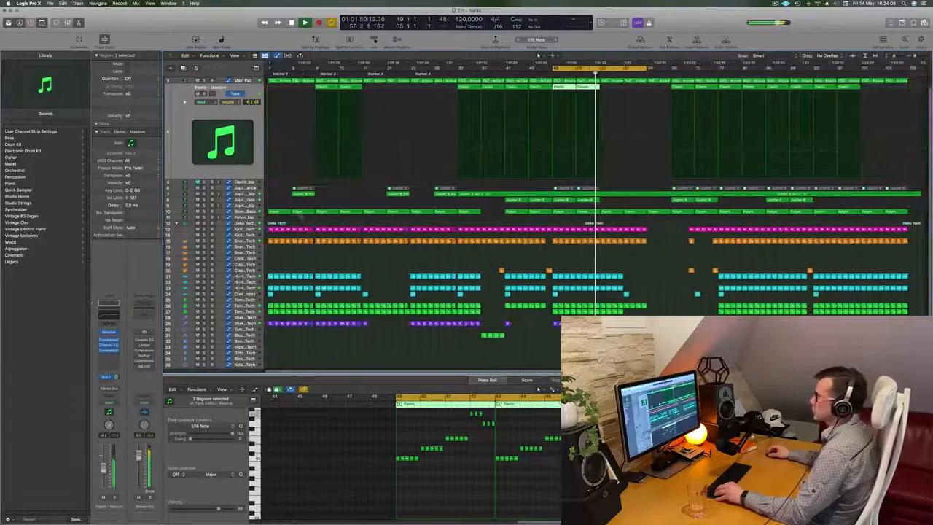
click(249, 211)
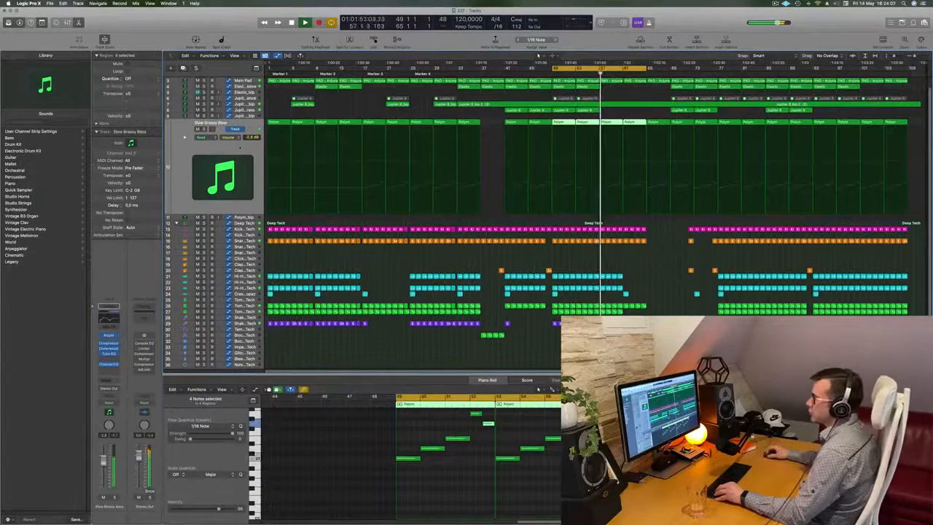
Select the first Pad Keys track, move the cycle range to bars 57–73 and play it from the start.
click(233, 137)
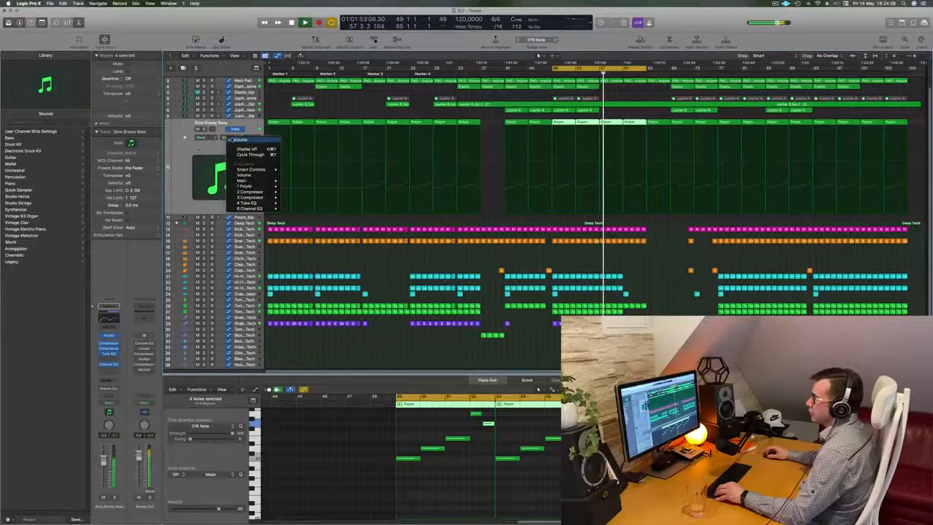
click(193, 154)
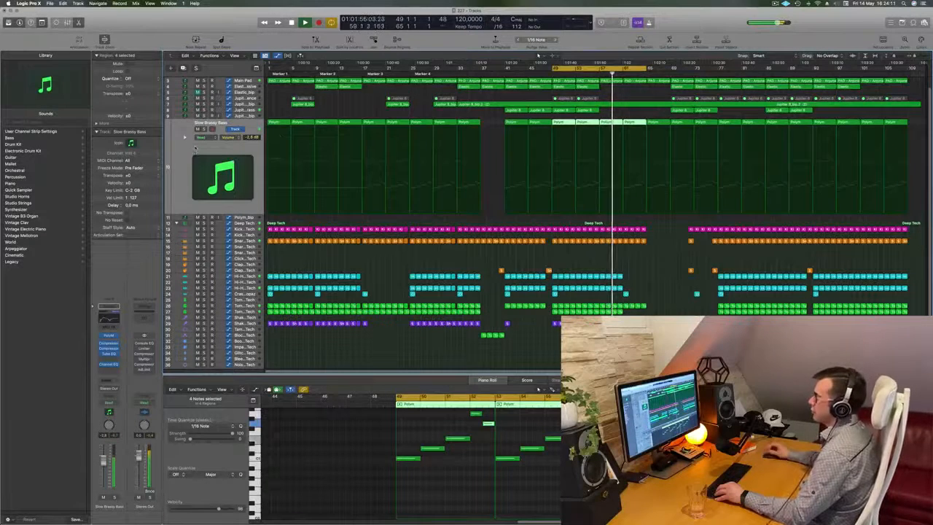
scroll(667, 104, up, 3)
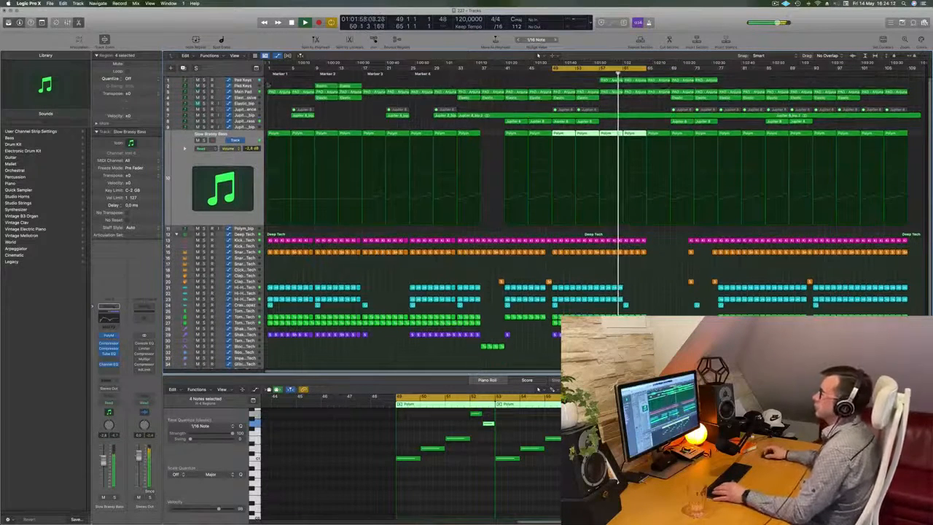
click(243, 81)
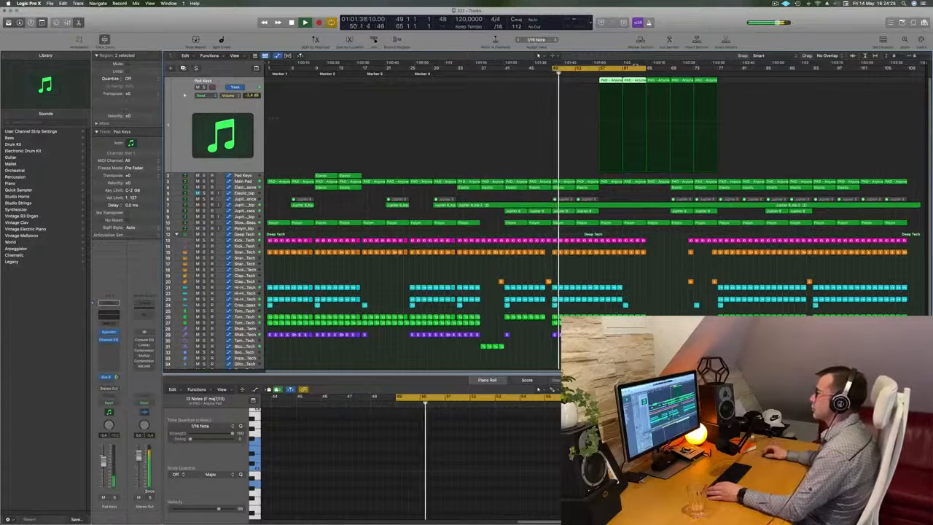
drag(604, 65, 651, 67)
key(space)
key(space)
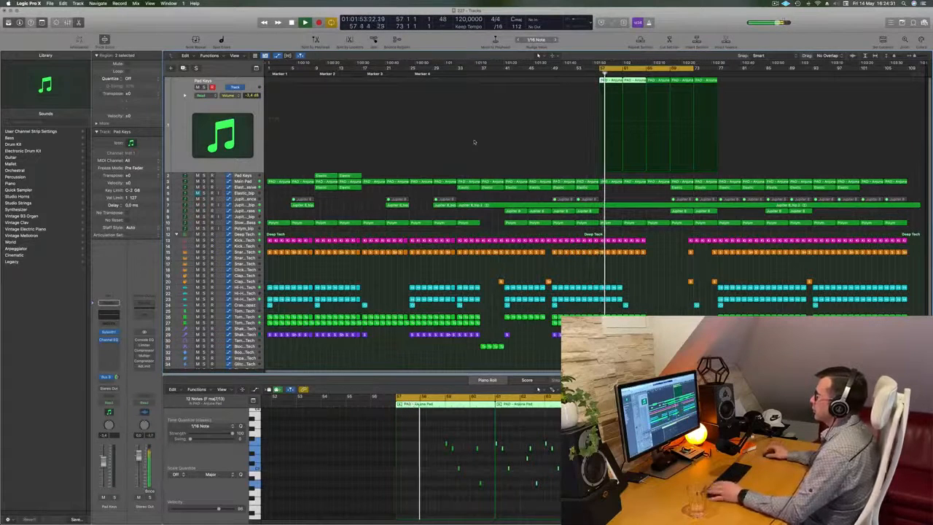
Inspect the Sylenth1 instrument on the Pad Keys track, declining its update, and close the plug-in window.
scroll(656, 274, up, 2)
scroll(655, 274, up, 1)
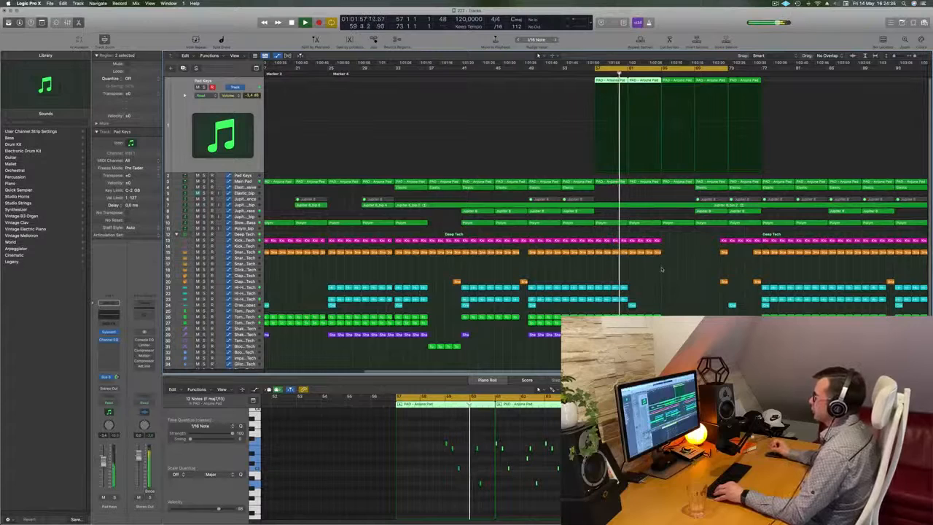
click(218, 119)
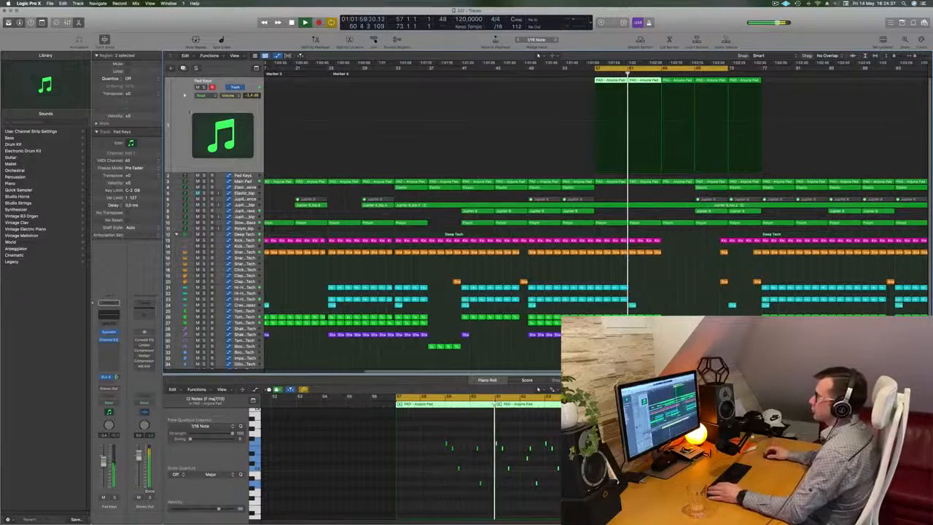
click(109, 332)
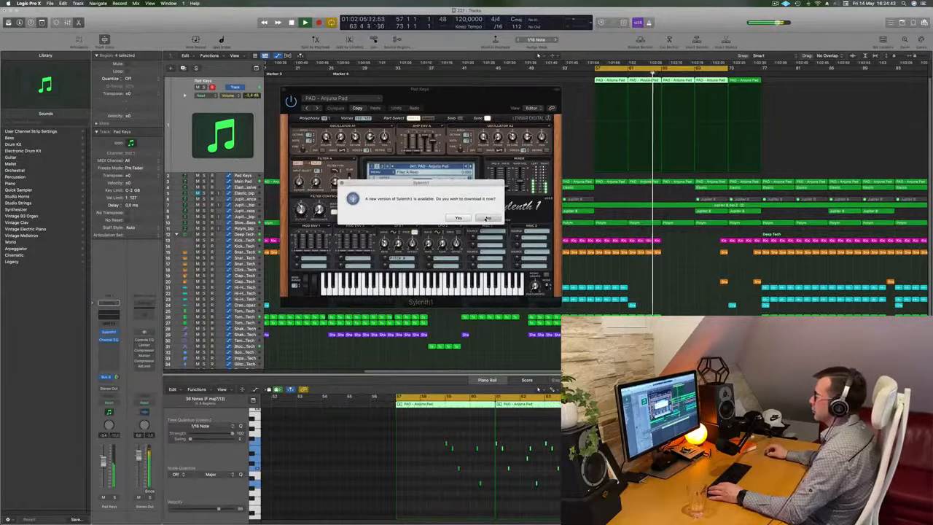
click(489, 217)
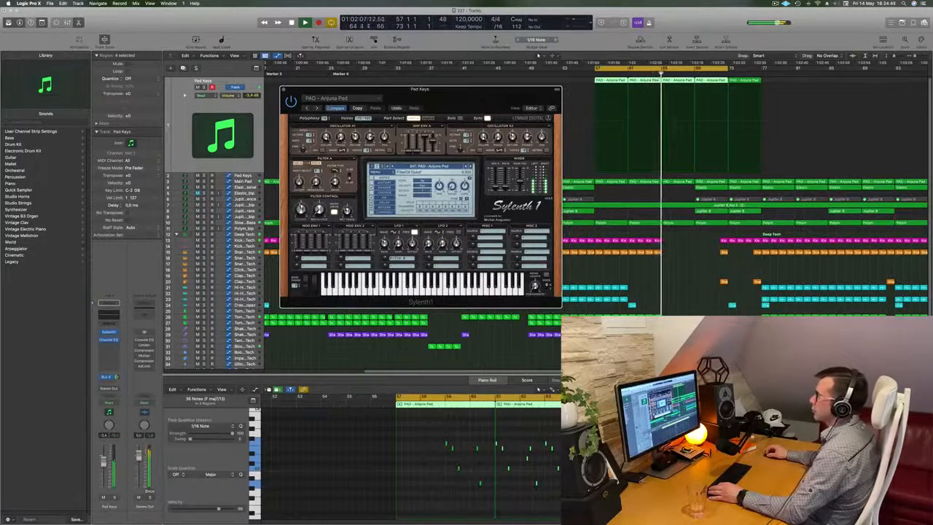
drag(475, 95, 489, 200)
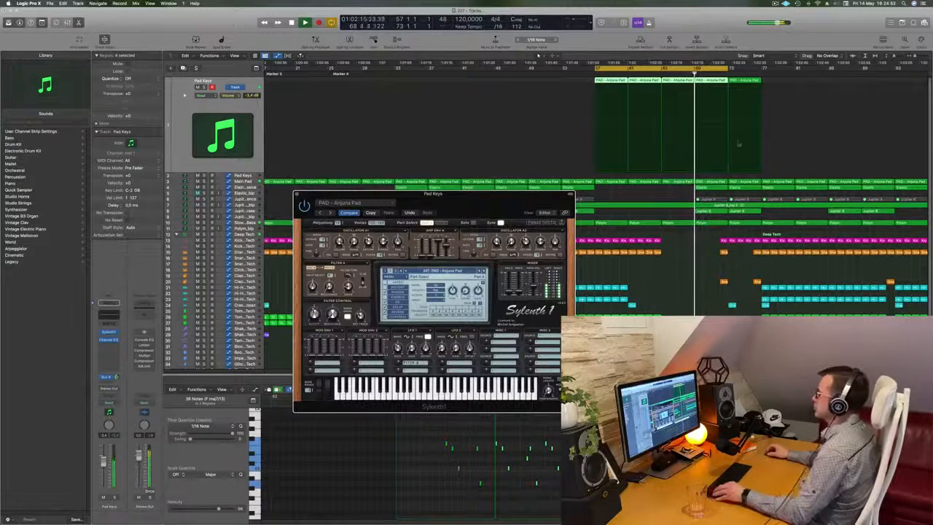
key(super+Left)
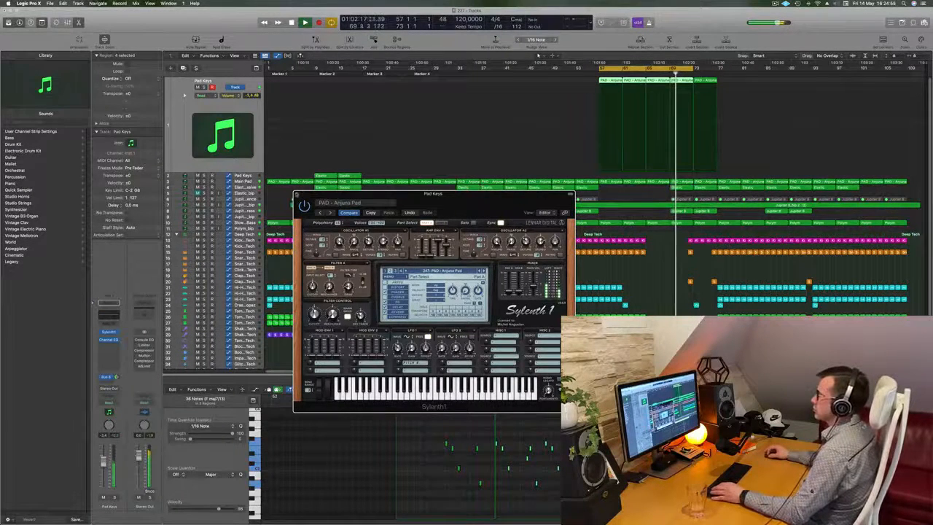
click(297, 194)
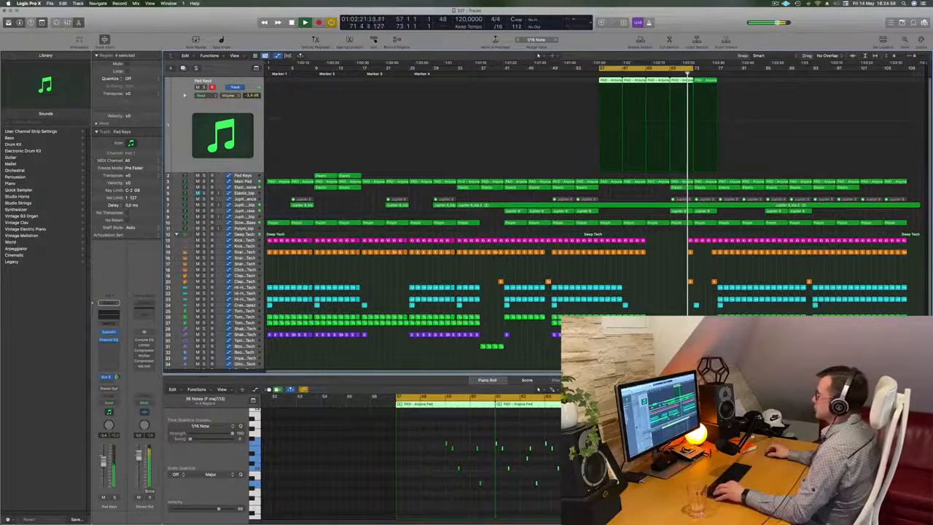
Extend the end of the cycle range to bar 77 and play the section from about bar 69.
key(super+Right)
key(super+Right)
key(super+Right)
key(super+Left)
key(super+Left)
key(super+Left)
key(super+Right)
key(super+Left)
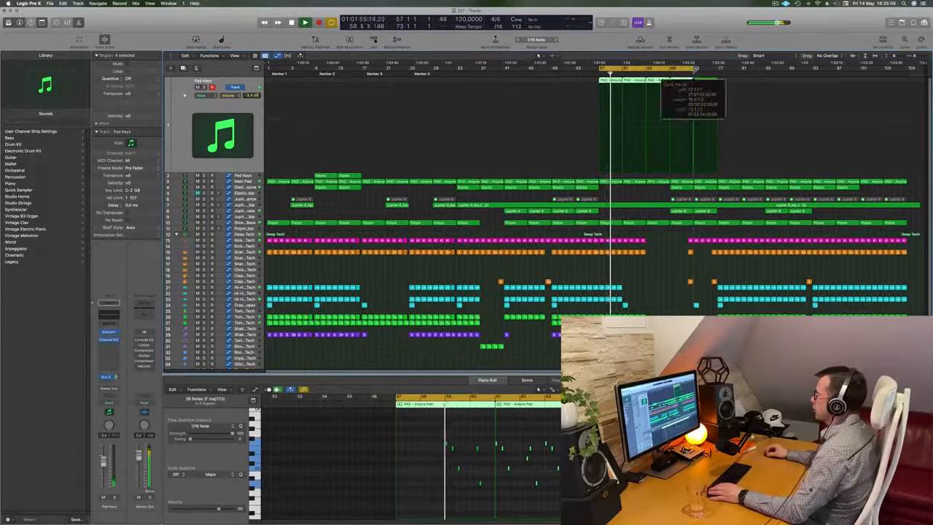
click(670, 73)
key(super+Right)
key(super+Left)
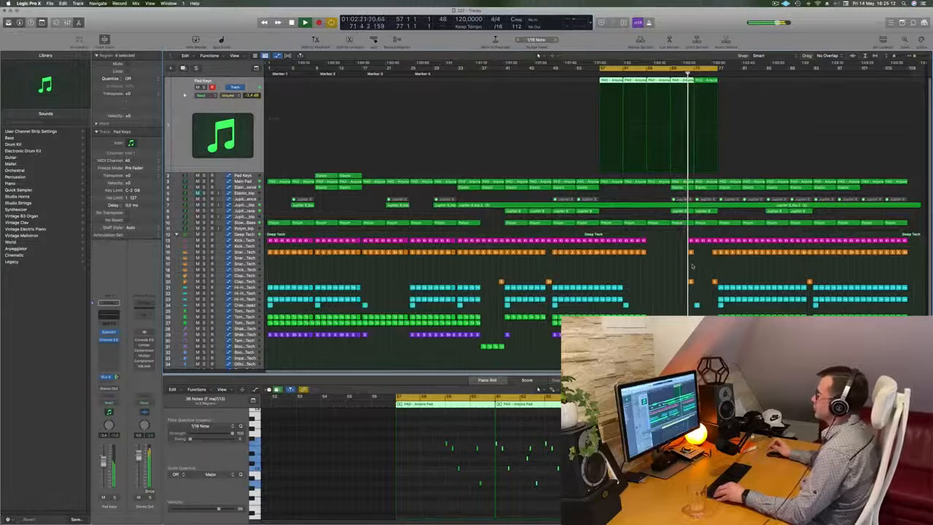
Copy the last PAD - Arjuna Pad region on the Pad Keys track to bar 77 and extend the cycle range to bar 81.
key(super+Right)
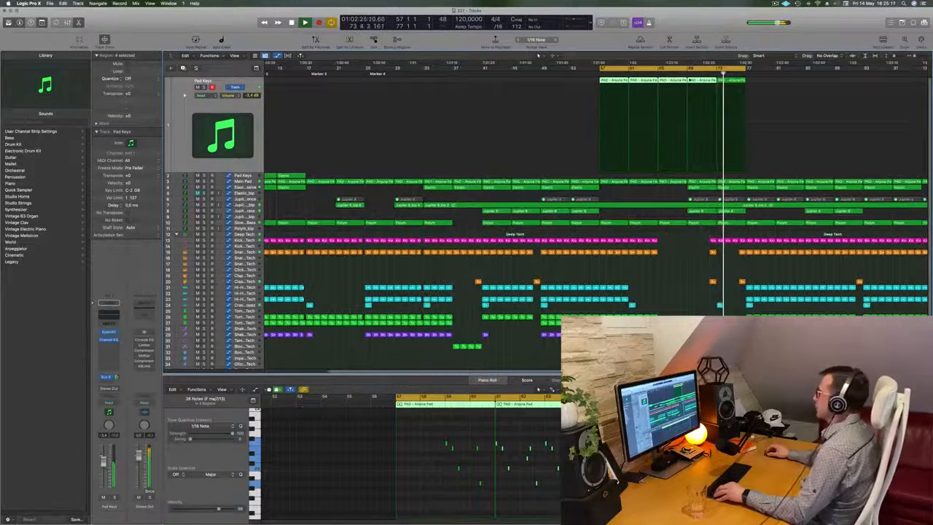
click(738, 80)
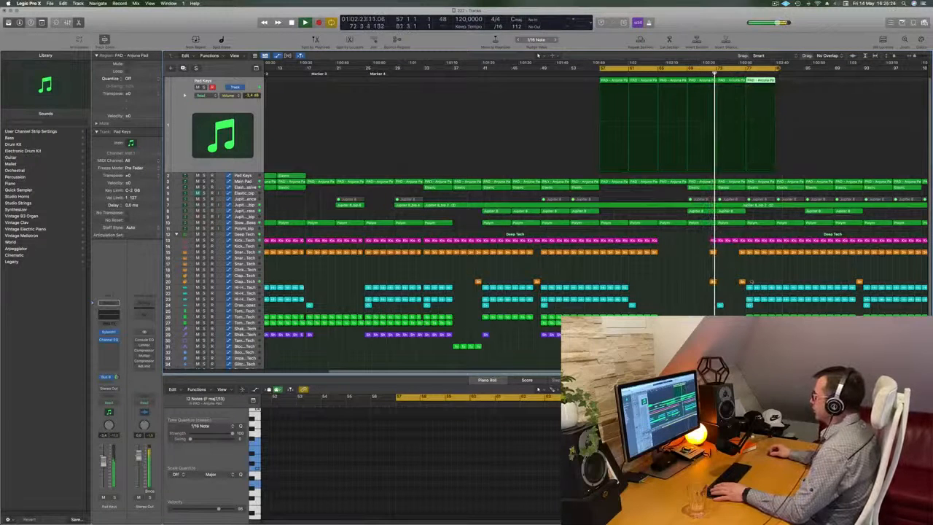
Delete the regions on both Hi-Hat tracks between bars 77 and 81, and replay from just before bar 73.
drag(744, 281, 771, 301)
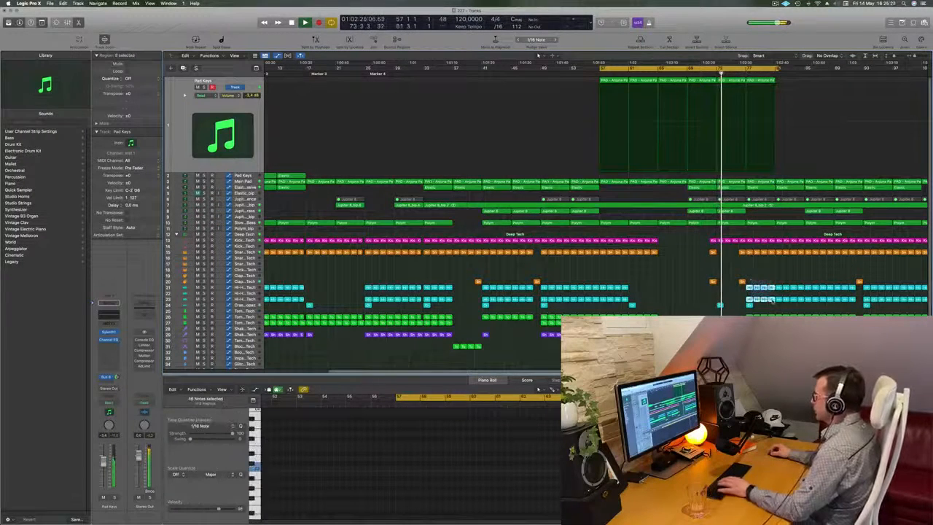
key(Delete)
key(Return)
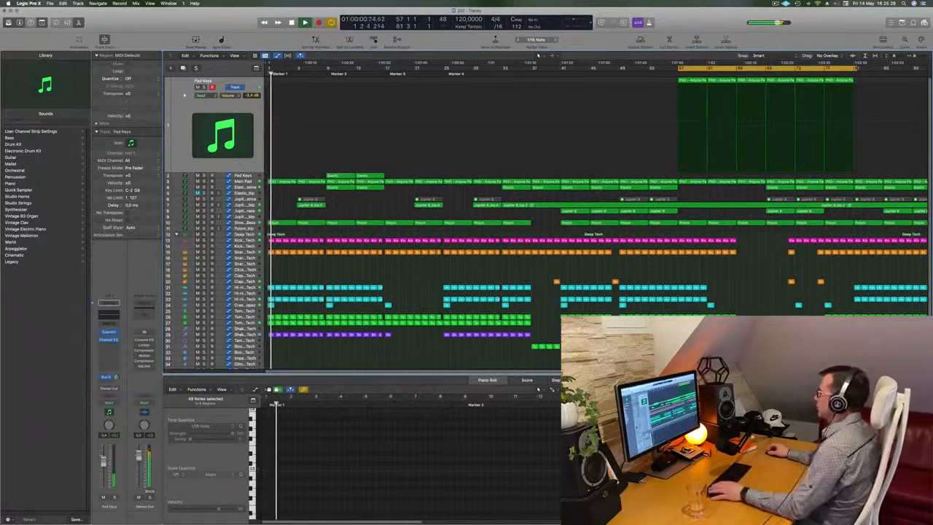
key(space)
key(space)
click(798, 73)
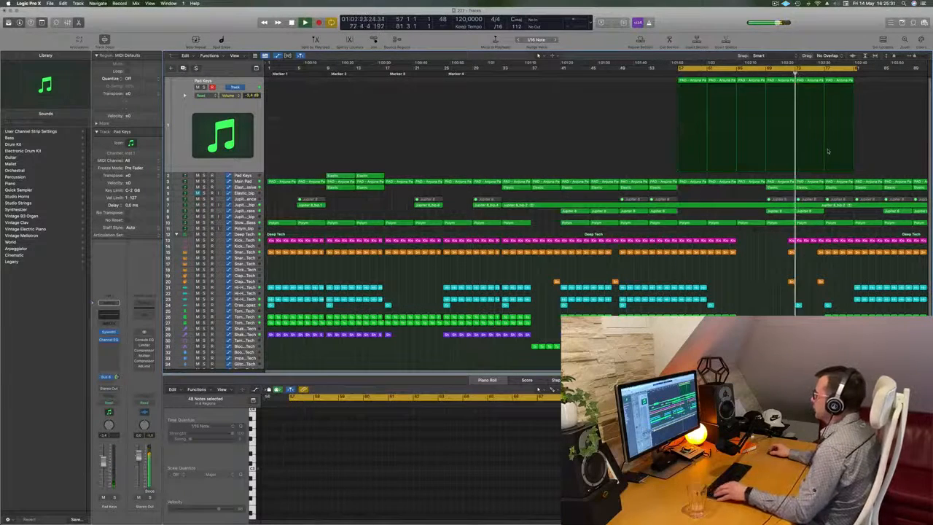
Delete the eight lower percussion regions between bars 77 and 81.
key(super+Right)
scroll(844, 306, right, 3)
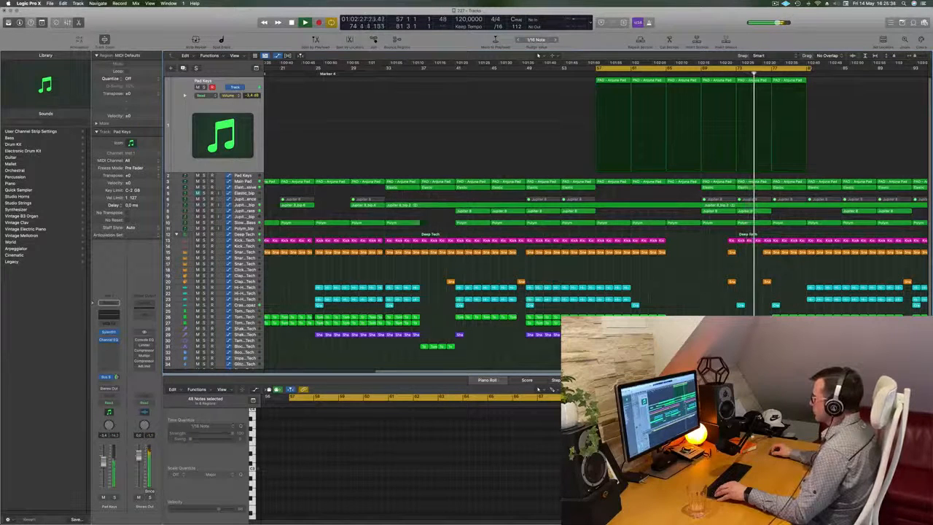
drag(804, 329, 778, 318)
key(super+Left)
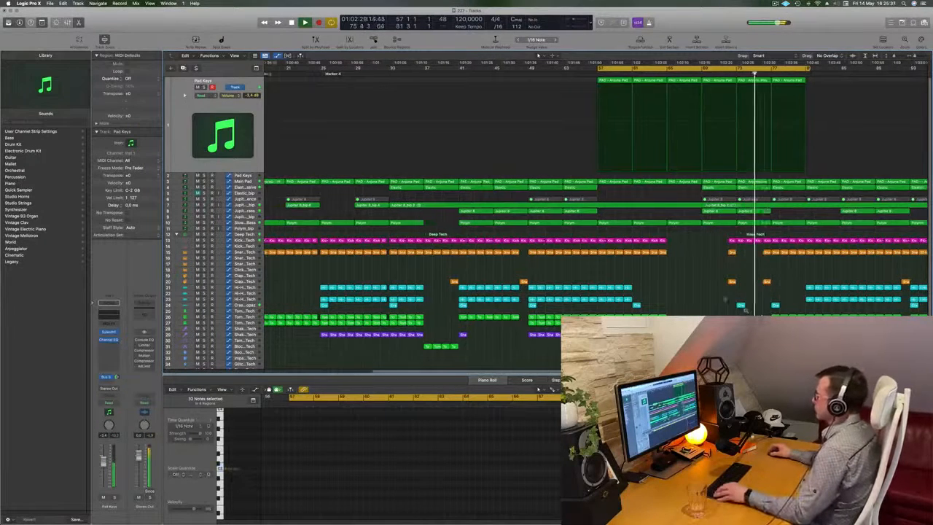
click(734, 280)
key(super+Right)
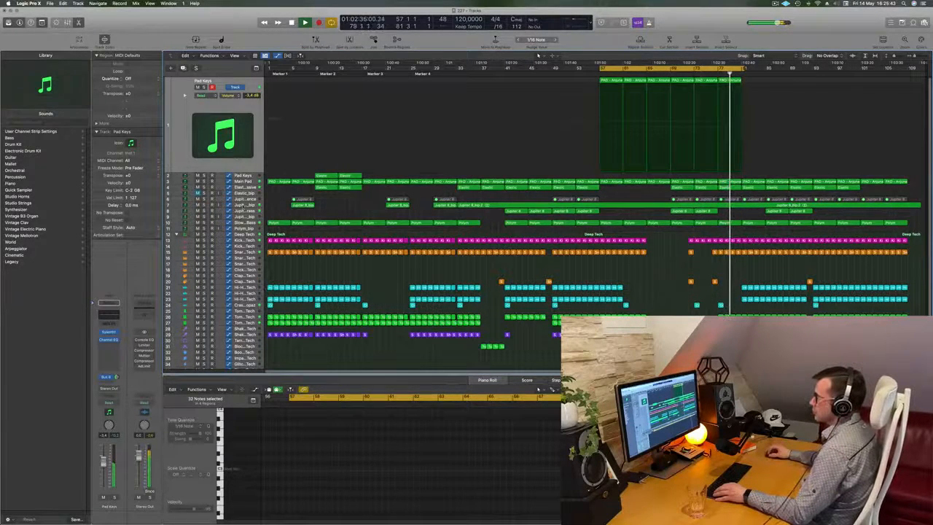
Select the Jupiter 8_bip audio track, listen to it from about bar 69 and mute it.
click(244, 206)
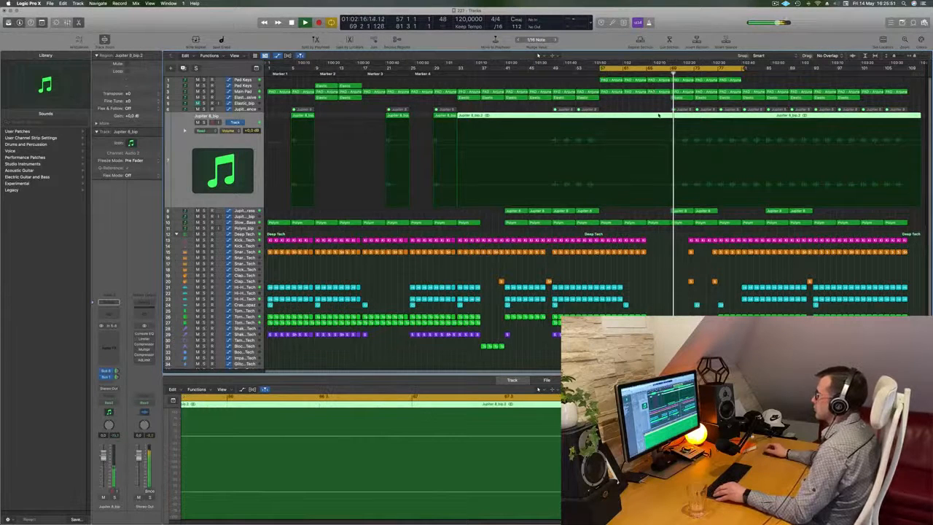
key(super+Right)
key(super+Left)
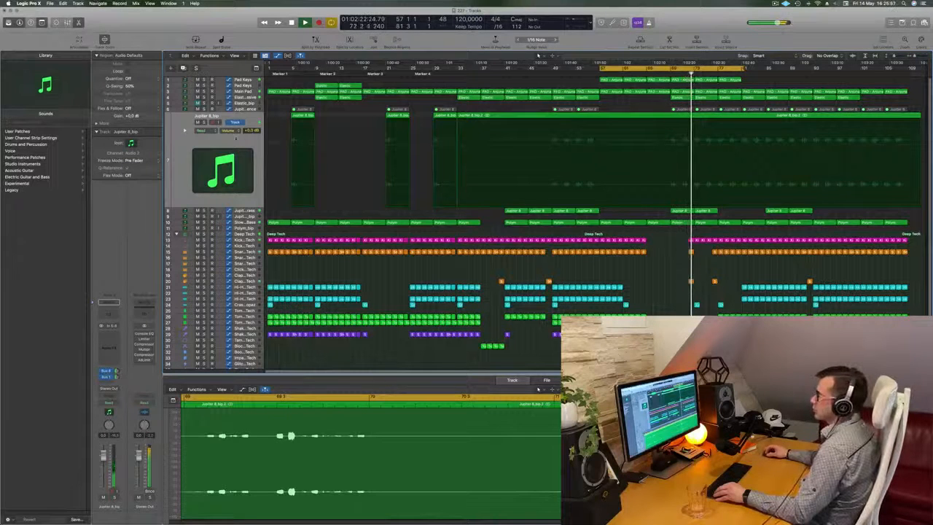
click(200, 125)
click(197, 123)
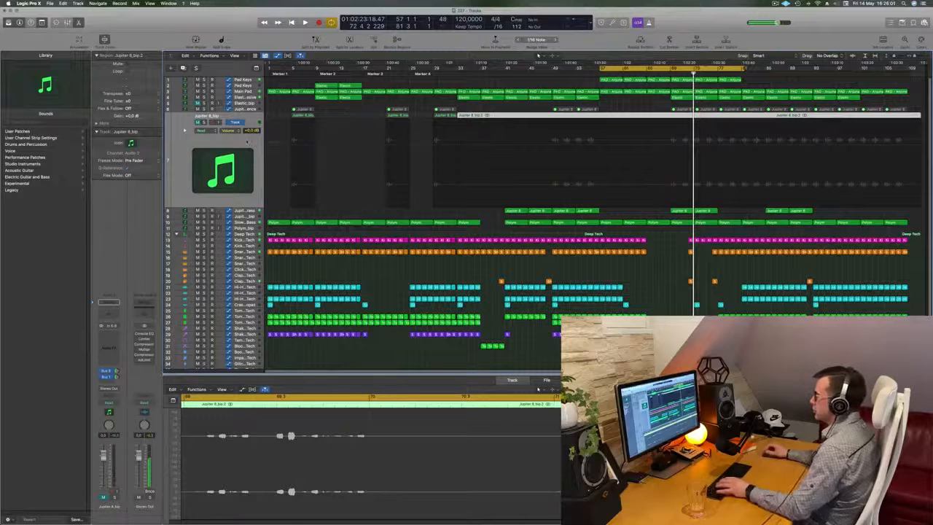
Delete the long Jupiter 8_bip.2 region and the whole Jupiter 8_bip track.
key(Delete)
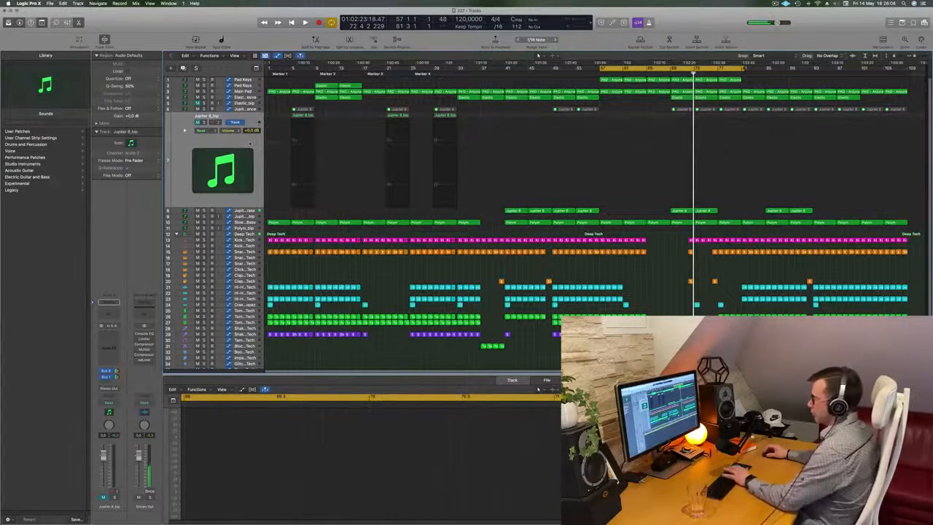
key(super+BackSpace)
click(512, 162)
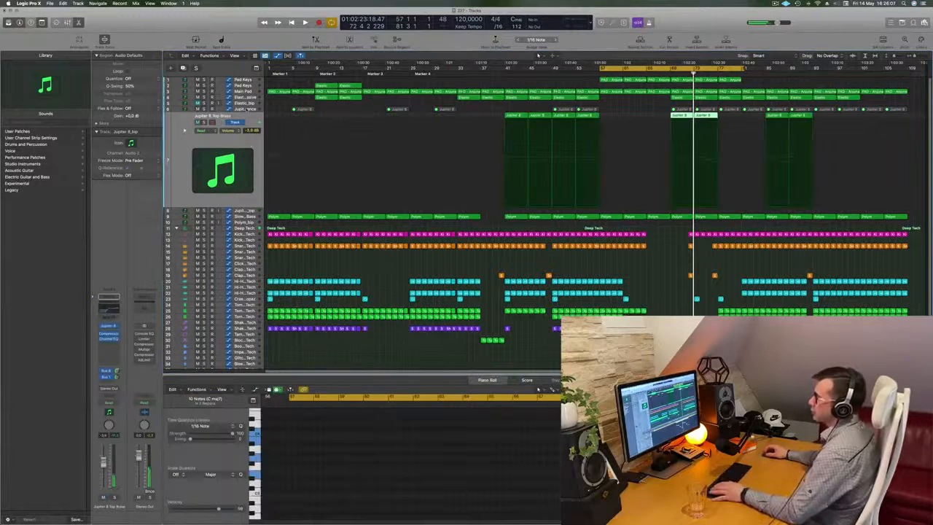
Unmute all the MIDI regions on the Jupiter 8 Sequence track.
drag(282, 108, 910, 113)
right_click(900, 111)
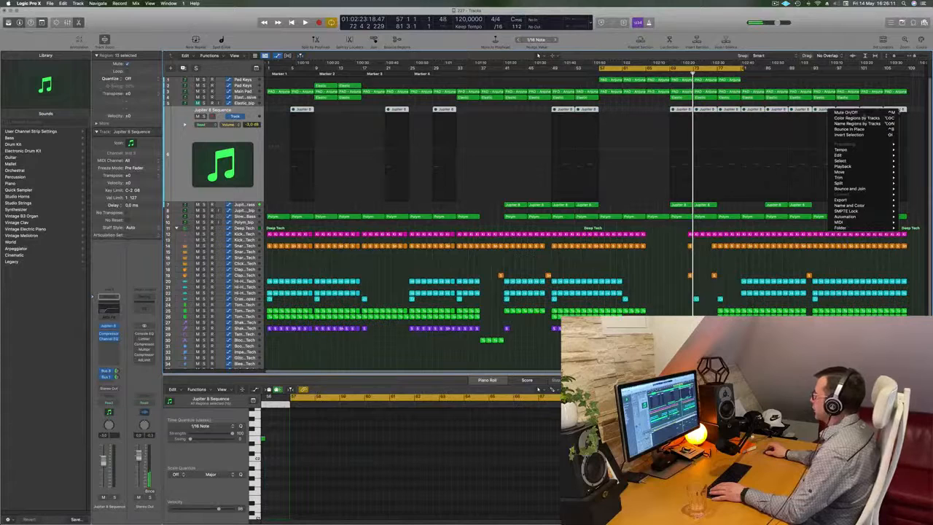
click(849, 112)
Play the cycle range and delete the three Jupiter 8 Sequence regions between bars 69 and 81.
key(space)
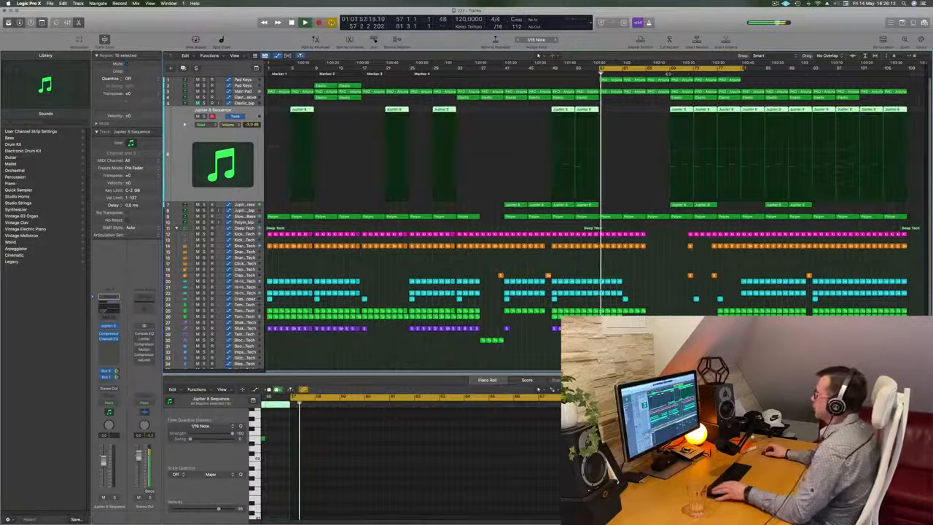
drag(662, 108, 728, 111)
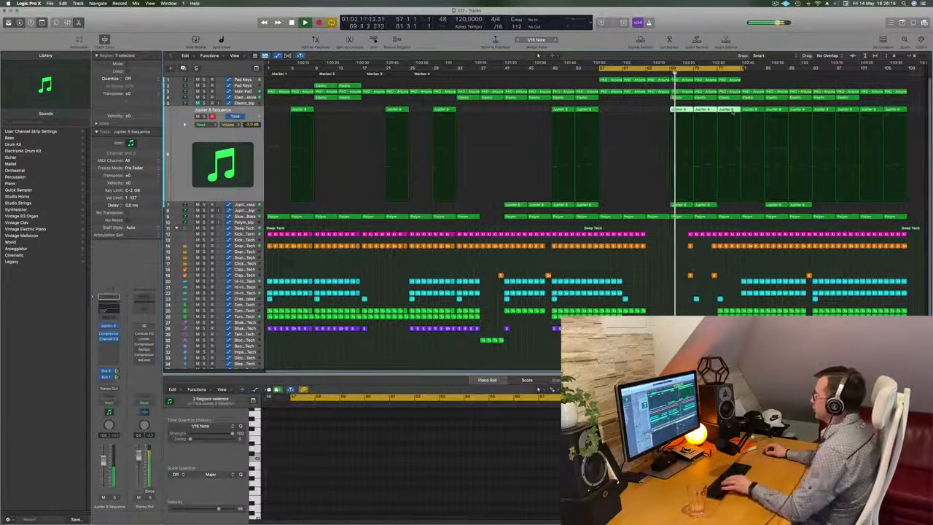
key(Delete)
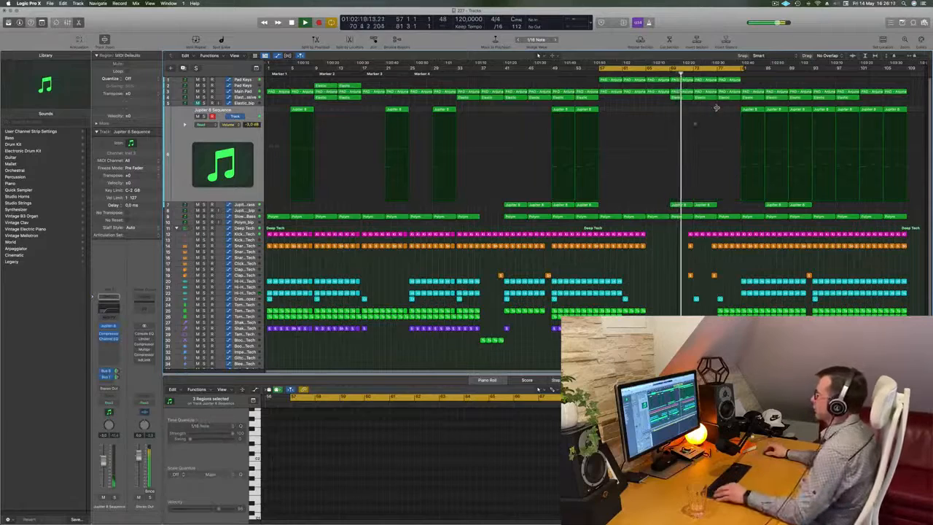
Review the arrangement around bars 69–77 during playback, focusing on the percussion and Jupiter 8 parts.
key(super+Right)
key(super+Left)
key(super+Right)
key(super+Right)
key(super+Left)
key(super+Left)
key(super+Right)
key(super+Right)
key(super+Right)
key(super+Left)
key(super+Left)
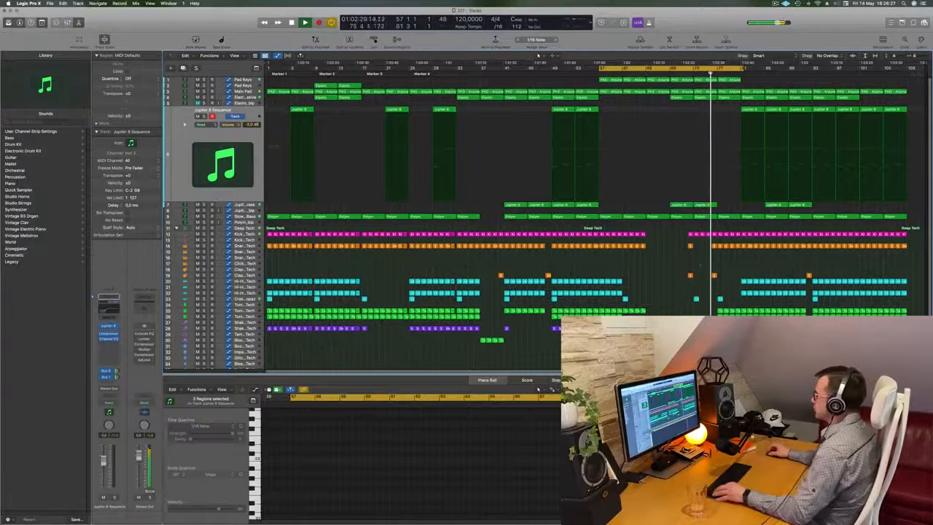
Delete the Snare and Clap regions just before bar 77.
scroll(697, 264, right, 4)
scroll(685, 264, left, 4)
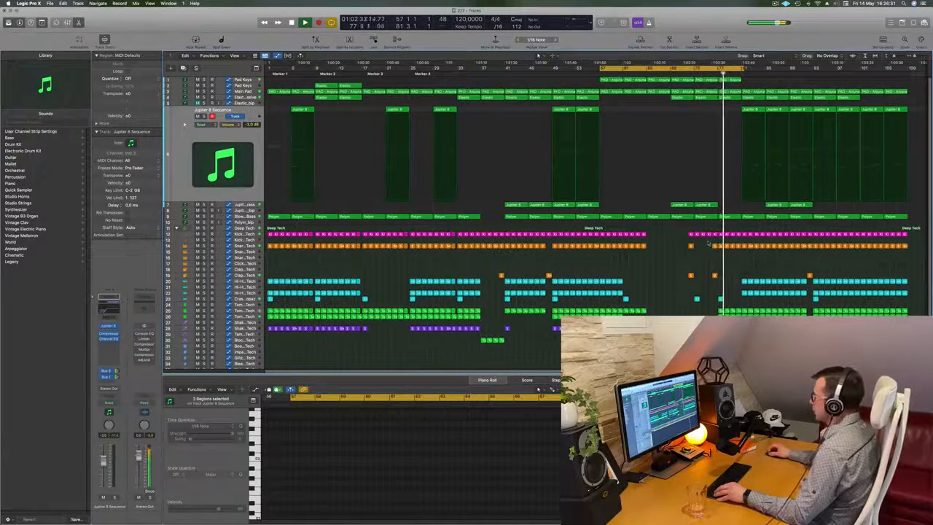
key(Delete)
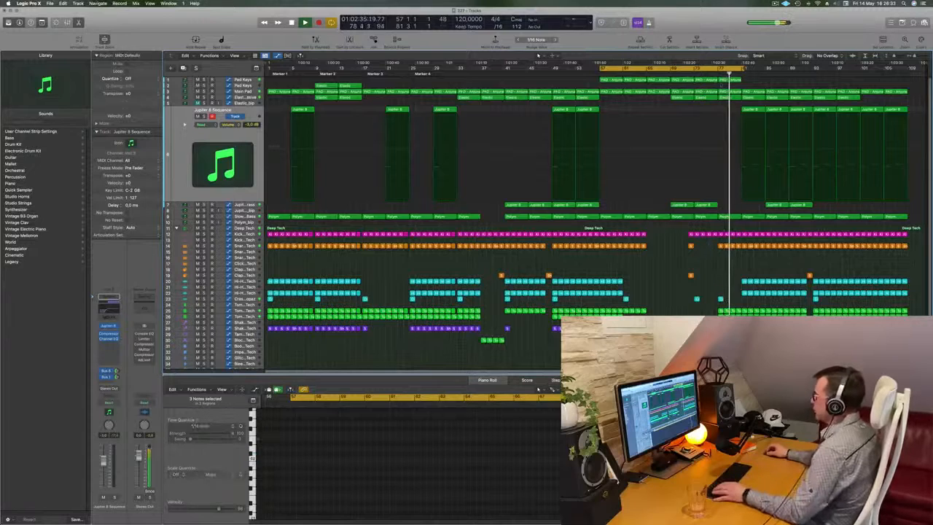
scroll(728, 265, right, 4)
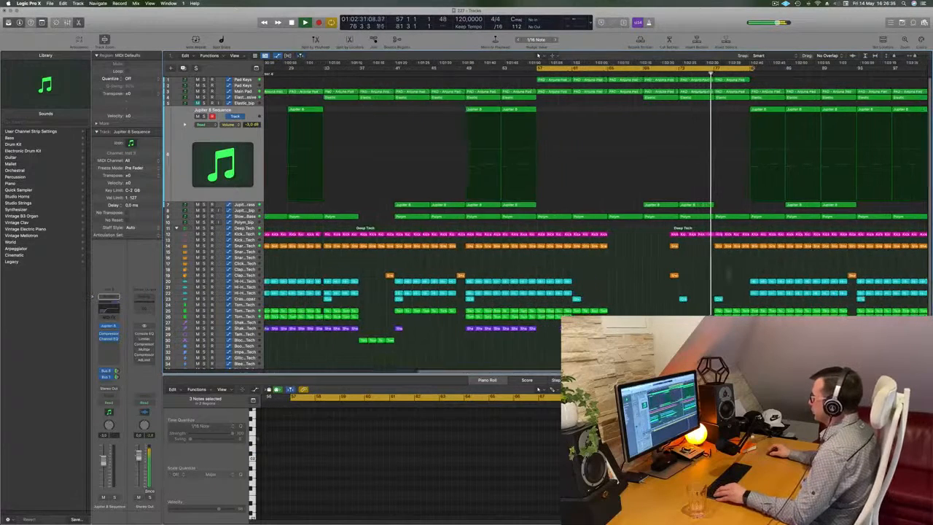
Delete the Kick, Snare and Tom regions in the last bar before bar 81.
click(710, 235)
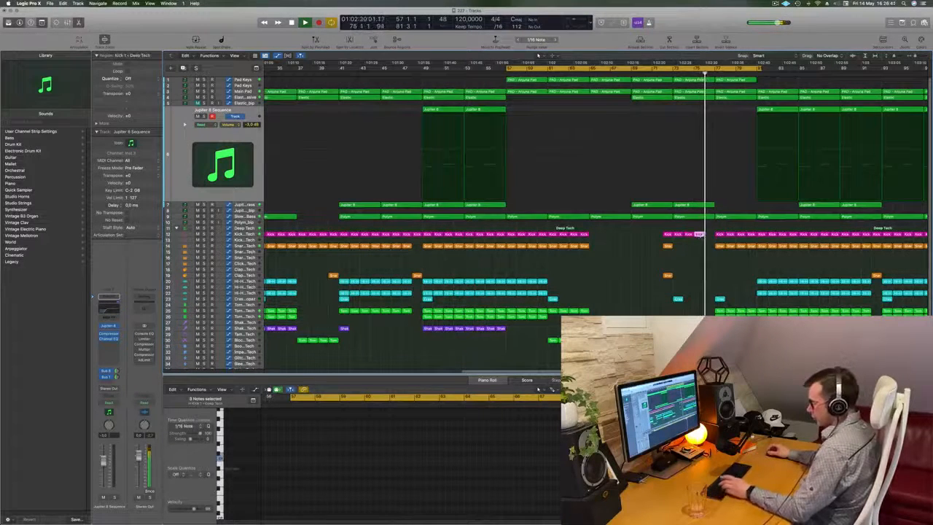
scroll(700, 244, left, 4)
scroll(721, 260, right, 3)
scroll(740, 270, left, 3)
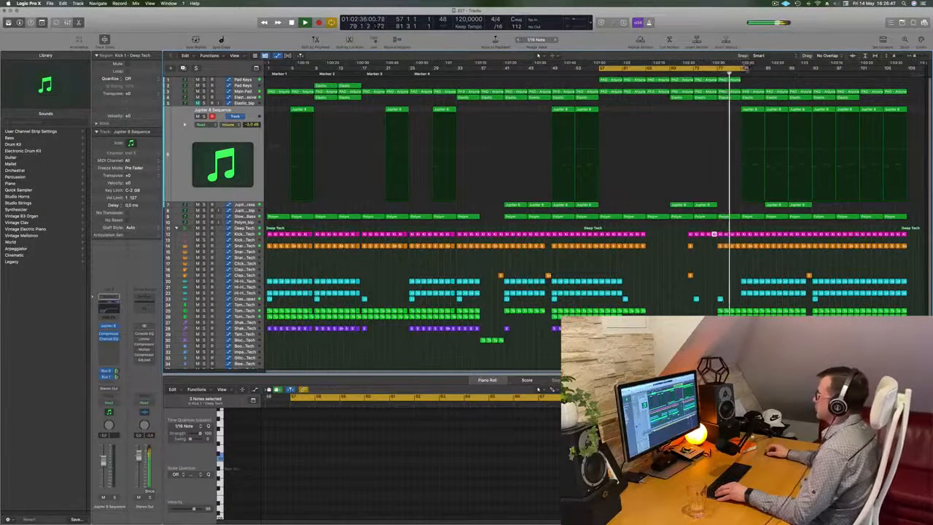
scroll(711, 103, right, 3)
scroll(711, 103, left, 3)
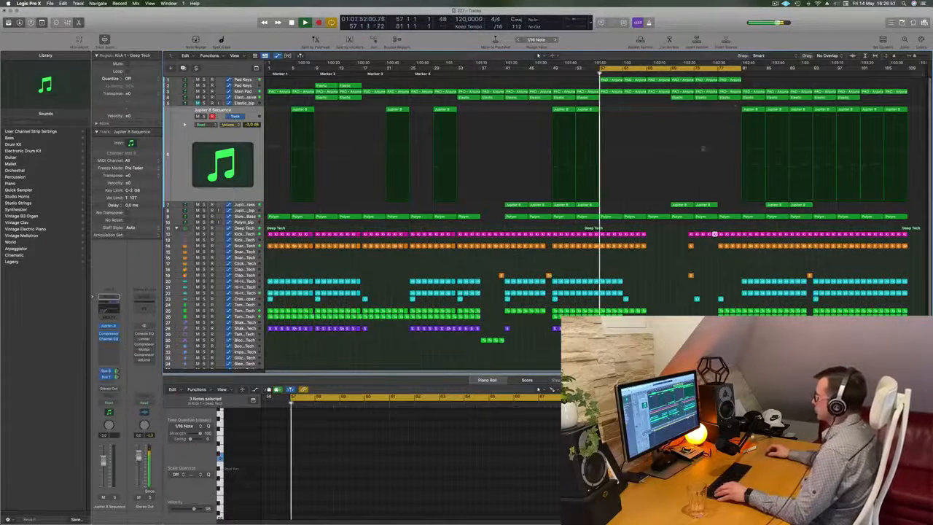
key(shift+space)
scroll(757, 280, right, 1)
key(super+Right)
key(super+Right)
key(super+Right)
drag(782, 229, 779, 313)
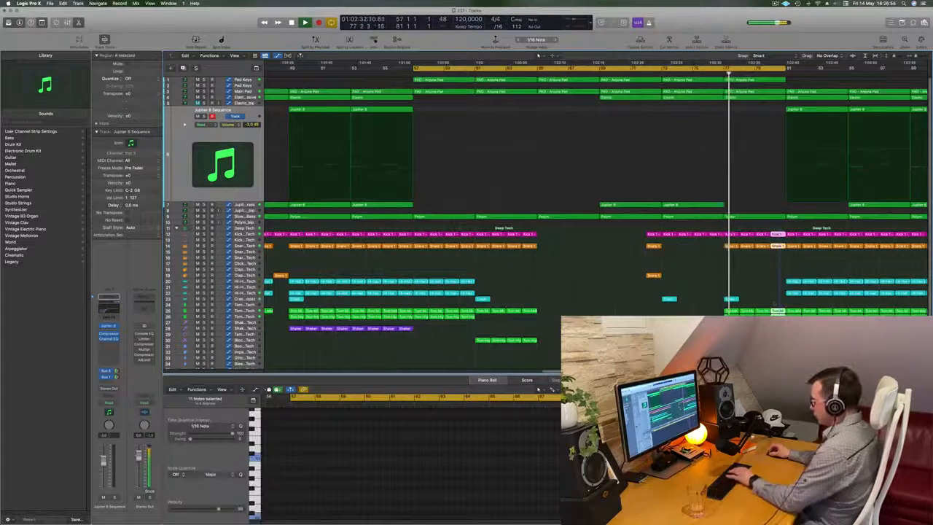
key(Delete)
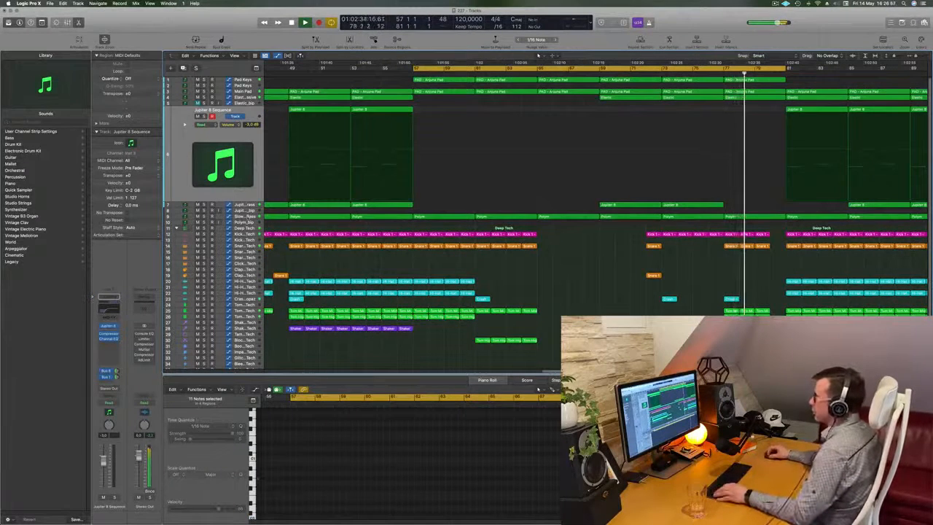
Split off and delete the last bar of the Polym bass region before bar 81, splitting the notes that cross the cut.
drag(784, 217, 769, 223)
key(Delete)
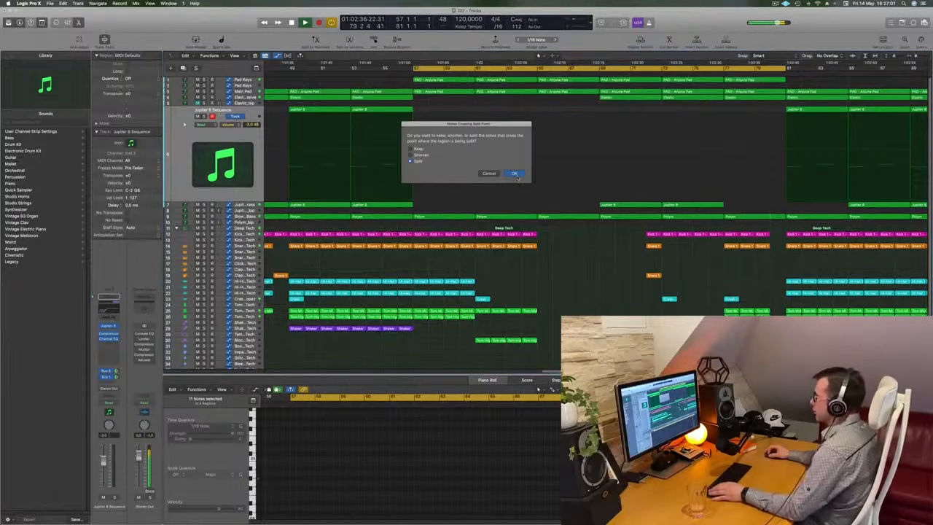
key(Return)
key(Delete)
click(755, 74)
scroll(726, 82, down, 5)
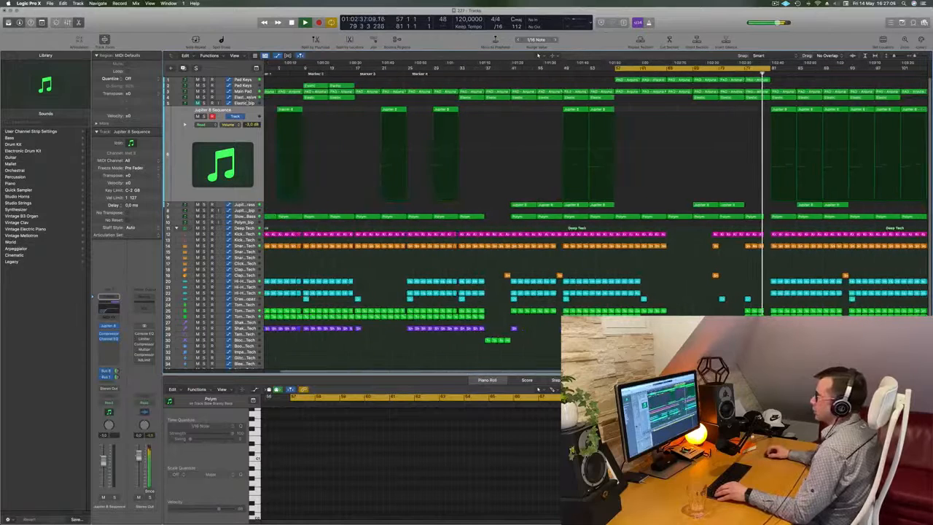
Cut the last bar before bar 81 from the Elastic region on the Elastic - Massive track.
click(252, 98)
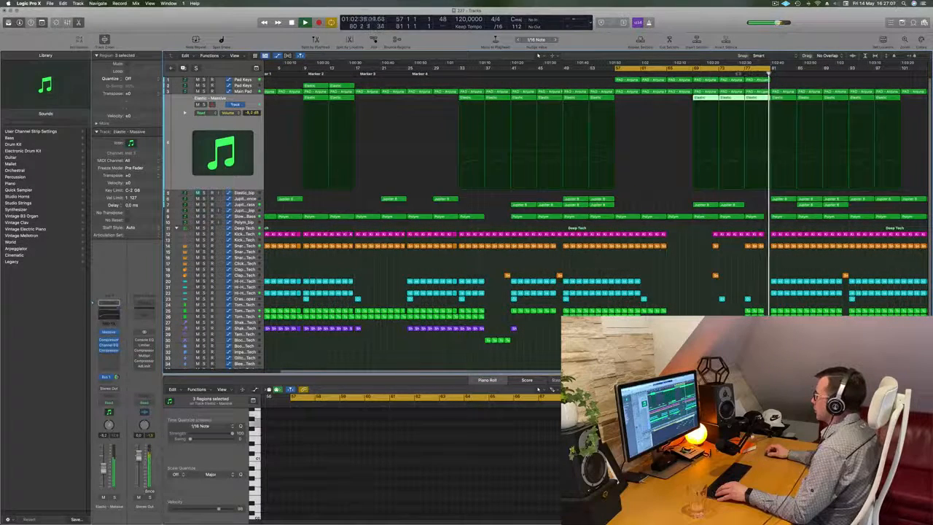
click(738, 73)
drag(740, 74, 763, 102)
scroll(763, 102, up, 8)
scroll(886, 111, right, 5)
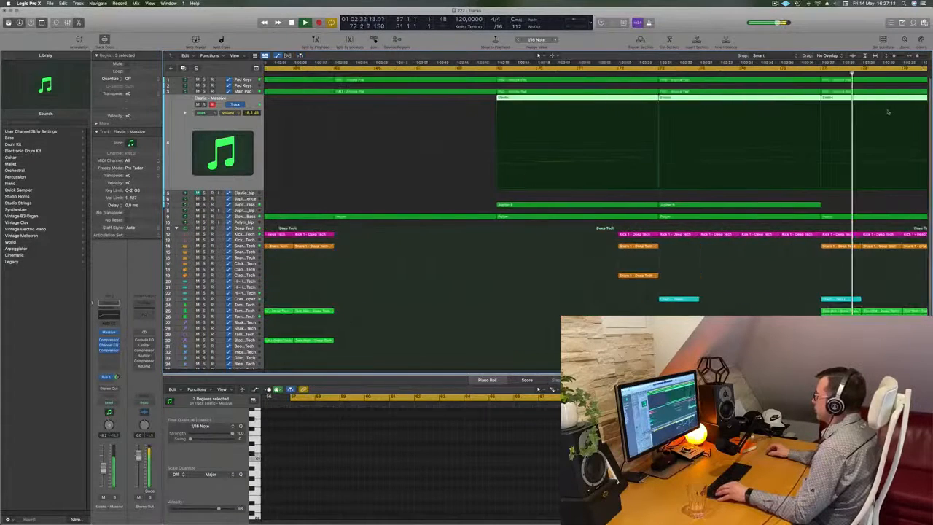
scroll(874, 110, right, 3)
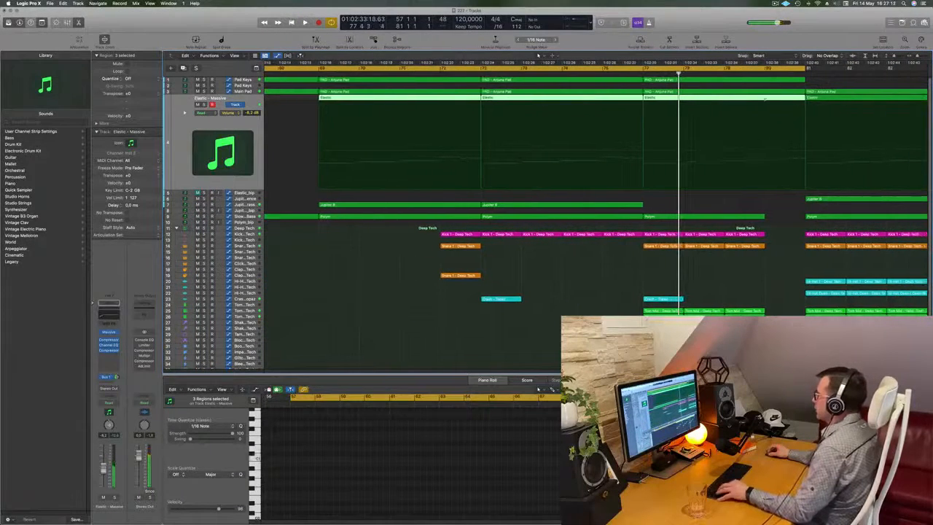
super+double_click(764, 99)
scroll(765, 102, down, 8)
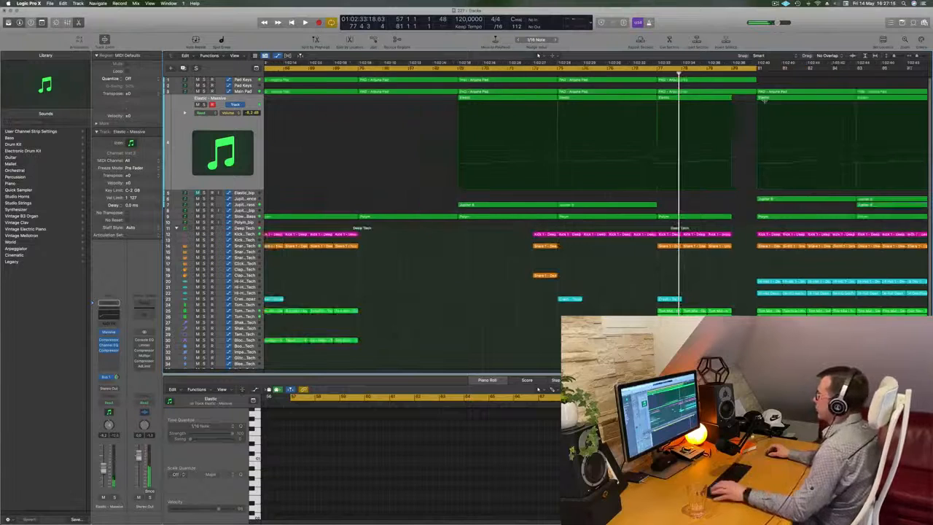
Play from around bar 77 and listen to the Main Pad track briefly in solo.
key(space)
click(649, 73)
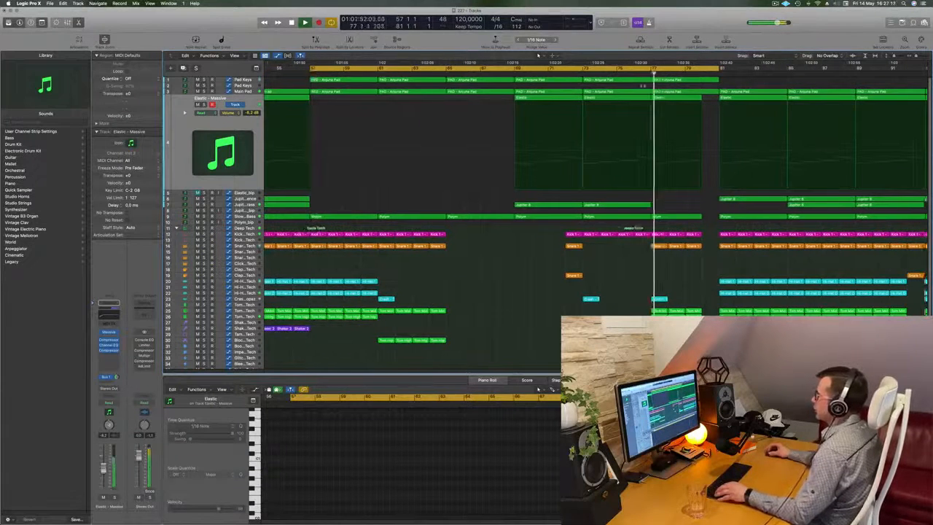
scroll(649, 74, down, 1)
click(251, 93)
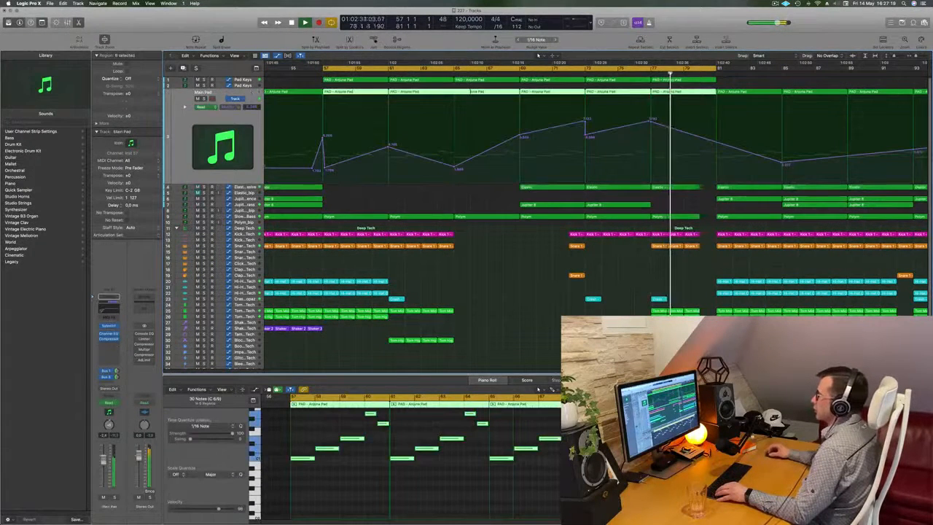
key(s)
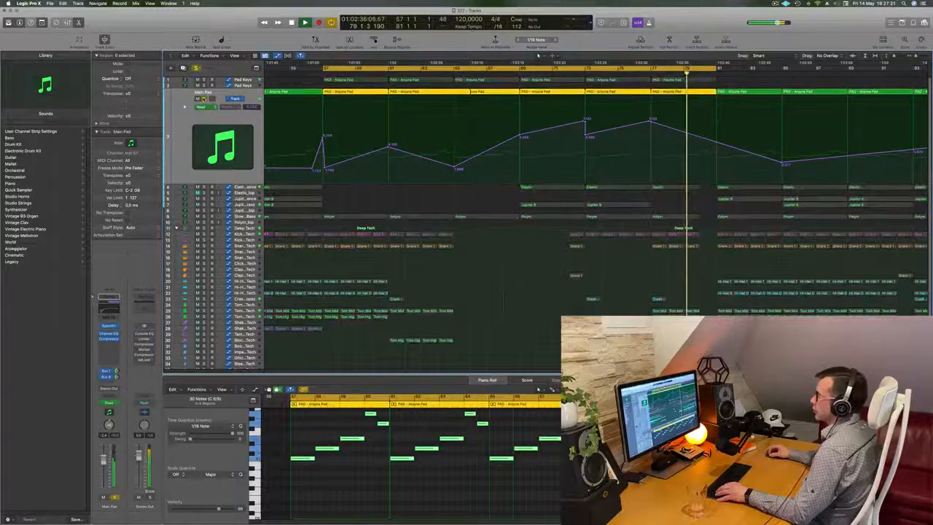
key(s)
Select the Pad Keys track and move the cycle range to bars 81–105.
key(Up)
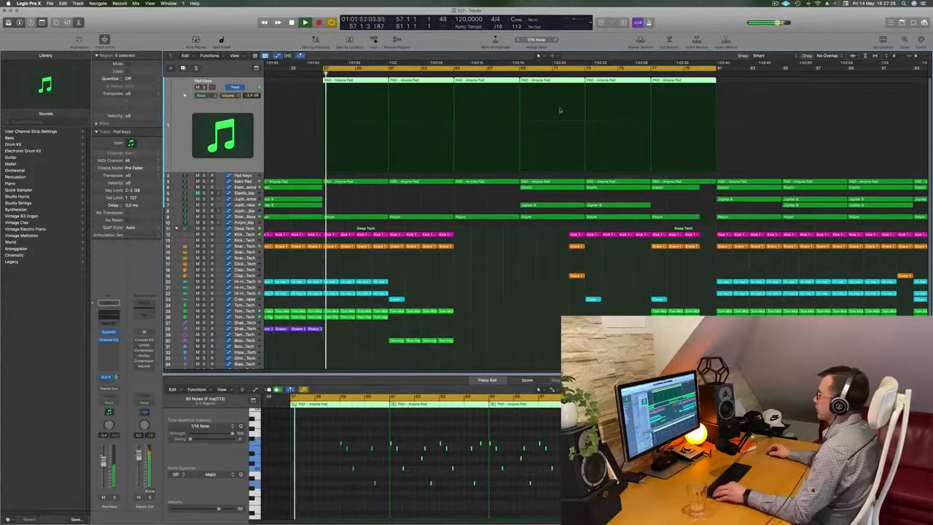
key(super+Left)
key(super+Left)
key(super+Left)
key(super+Left)
key(super+Left)
click(697, 75)
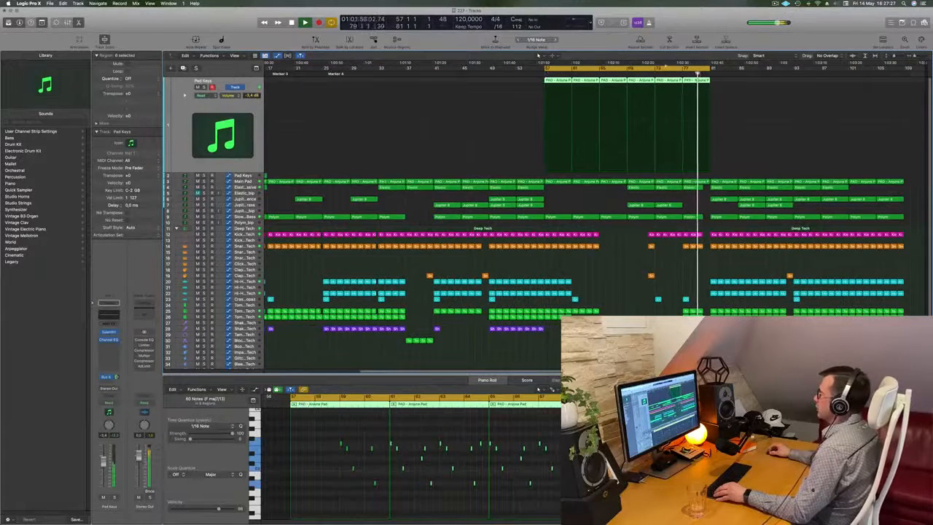
drag(661, 70, 827, 69)
Examine the arrangement from bar 81 onward during playback, comparing its parts with the earlier sections.
key(super+Right)
key(super+Right)
key(super+Right)
key(super+Left)
key(super+Left)
key(super+Left)
key(super+Left)
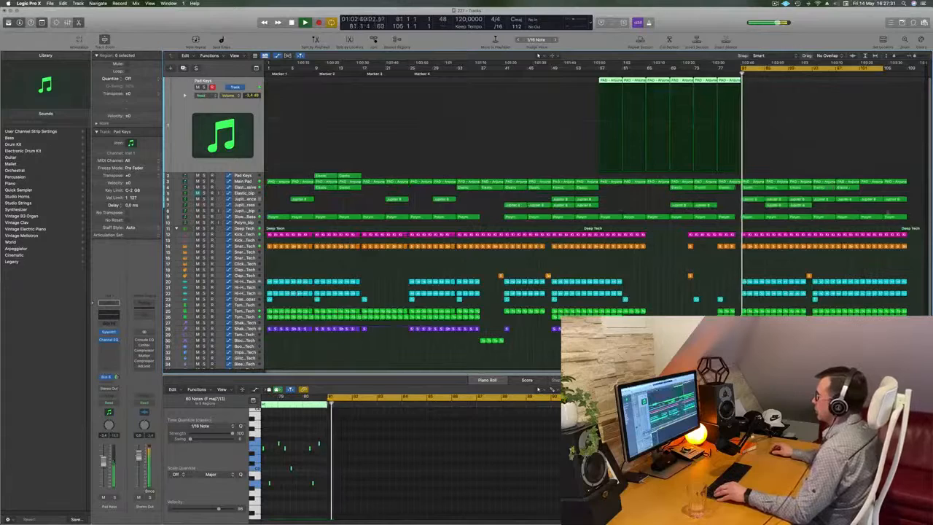
key(super+Right)
key(super+Right)
key(super+Right)
key(super+Right)
scroll(764, 201, right, 8)
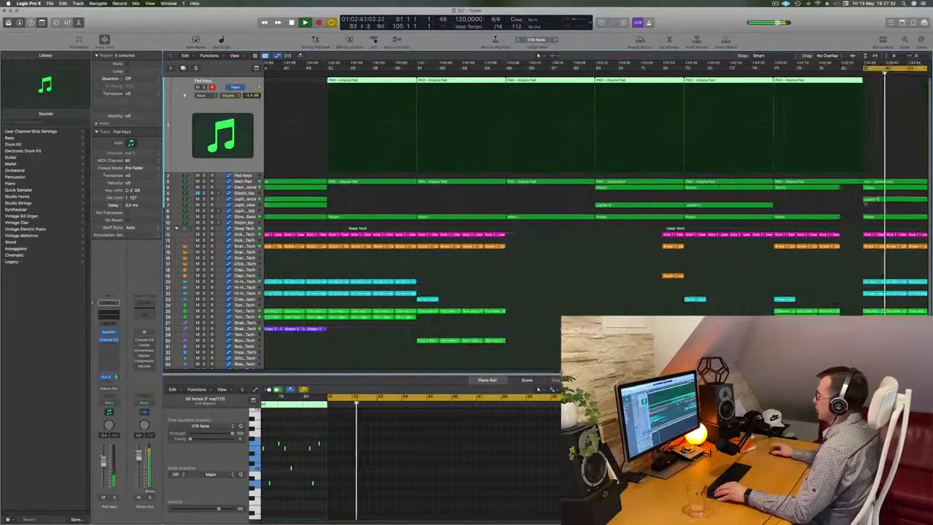
key(super+Left)
key(super+Left)
key(super+Left)
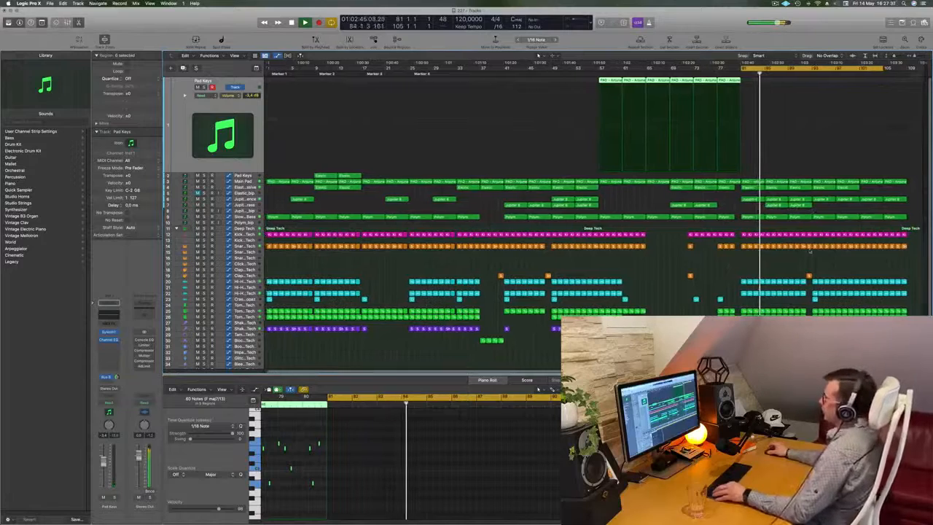
key(super+Right)
key(super+Right)
key(super+Left)
key(super+Left)
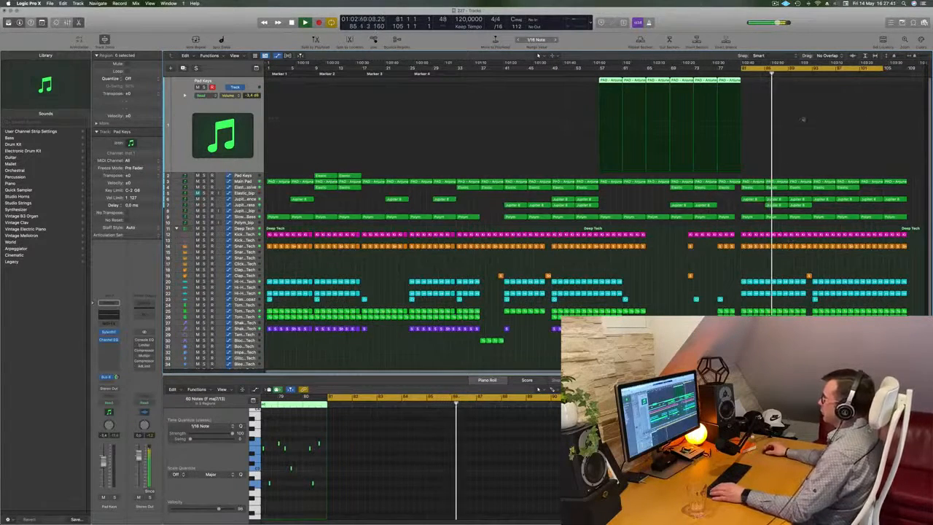
Shorten the cycle range to bars 81–85, repeat that section across all tracks, and play it.
drag(882, 68, 763, 89)
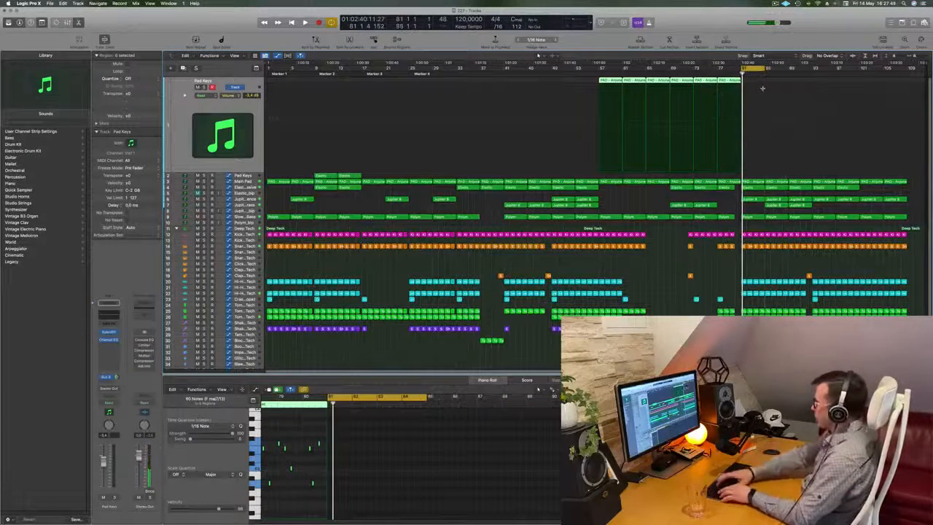
key(ctrl+super+r)
key(space)
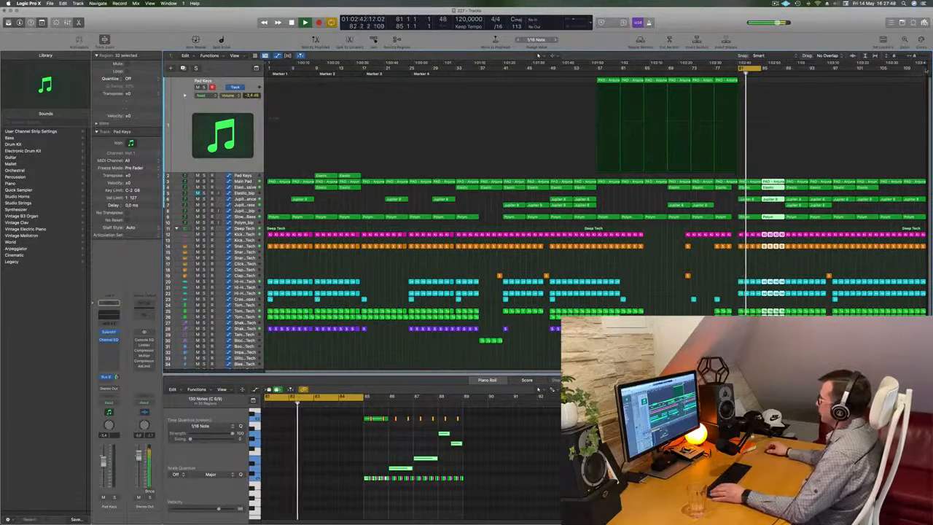
Extend the project end to about bar 129 and deselect the repeated regions.
drag(926, 66, 930, 71)
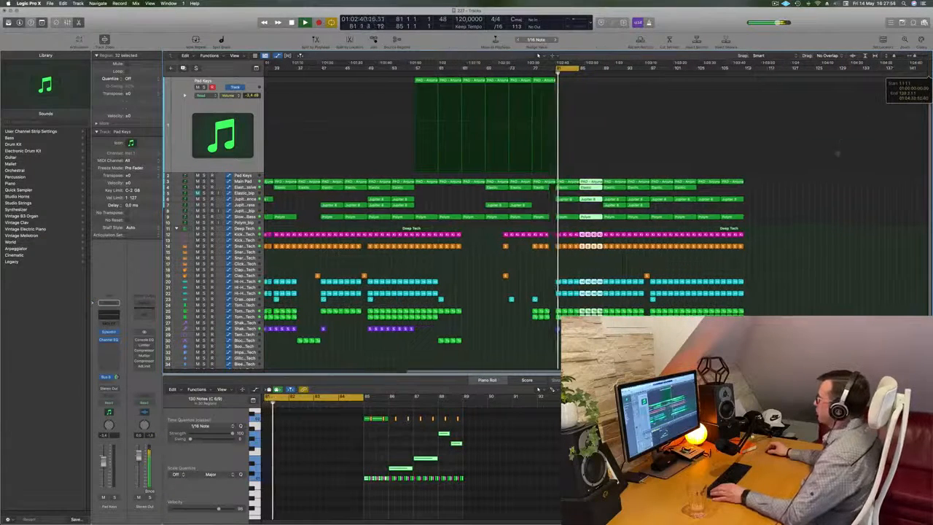
key(super+Right)
click(607, 267)
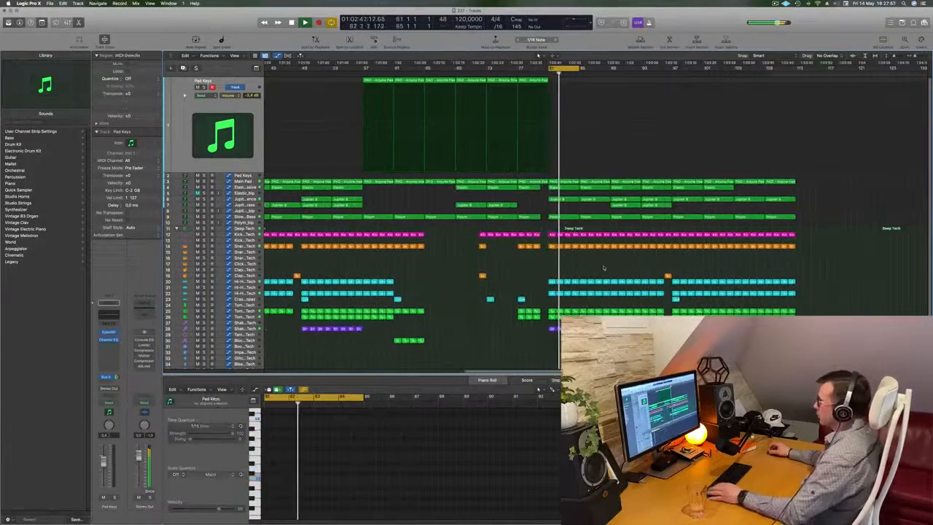
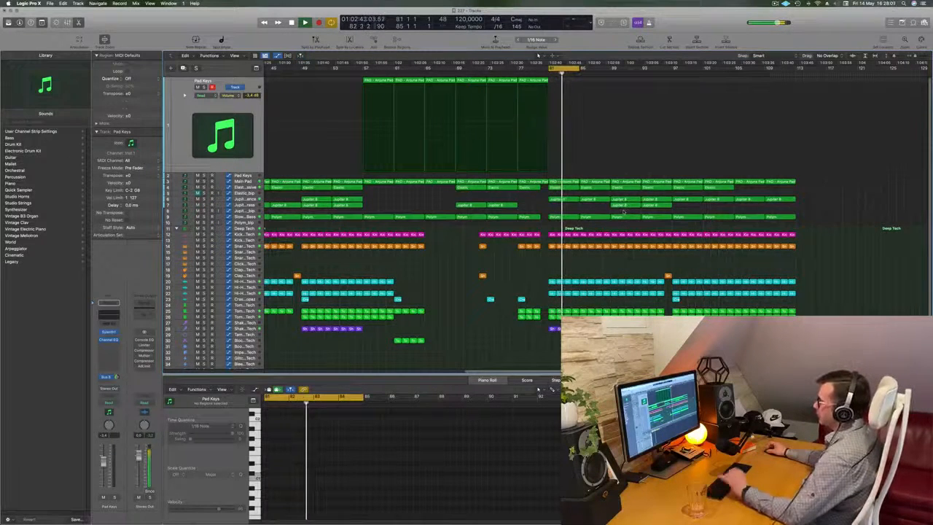
Move the two Jupiter 8 regions at bar 89 on the second Jupiter track to bar 97.
drag(623, 212, 686, 210)
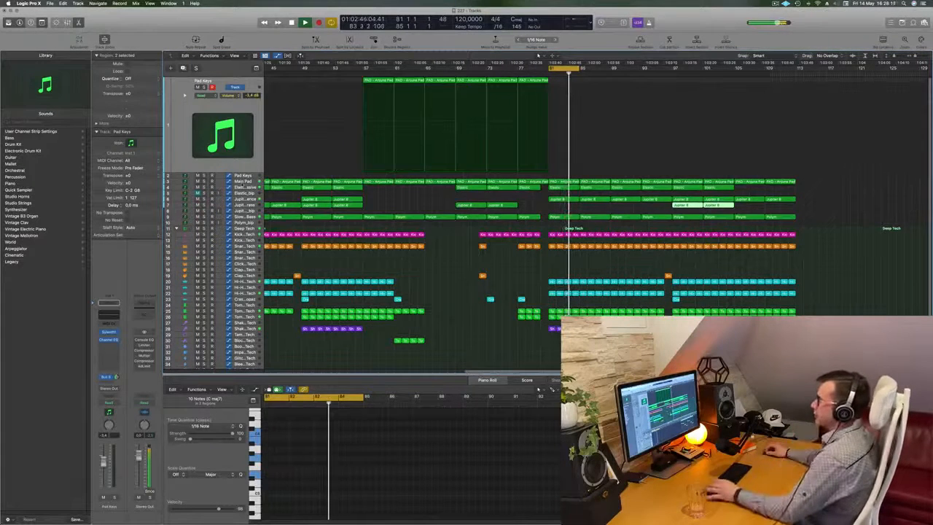
Duplicate the Elastic - Massive track and load the stereo CS-80V2 instrument on the copy in place of Massive.
click(244, 182)
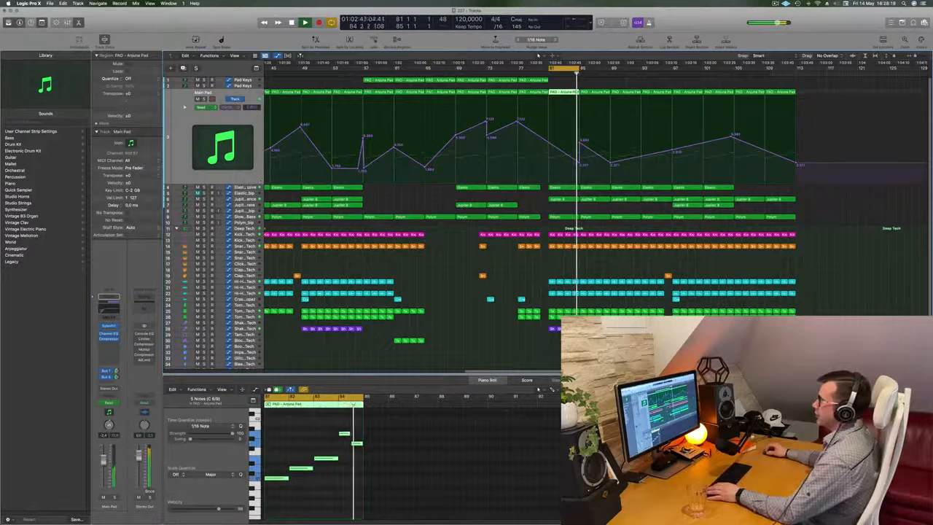
key(Down)
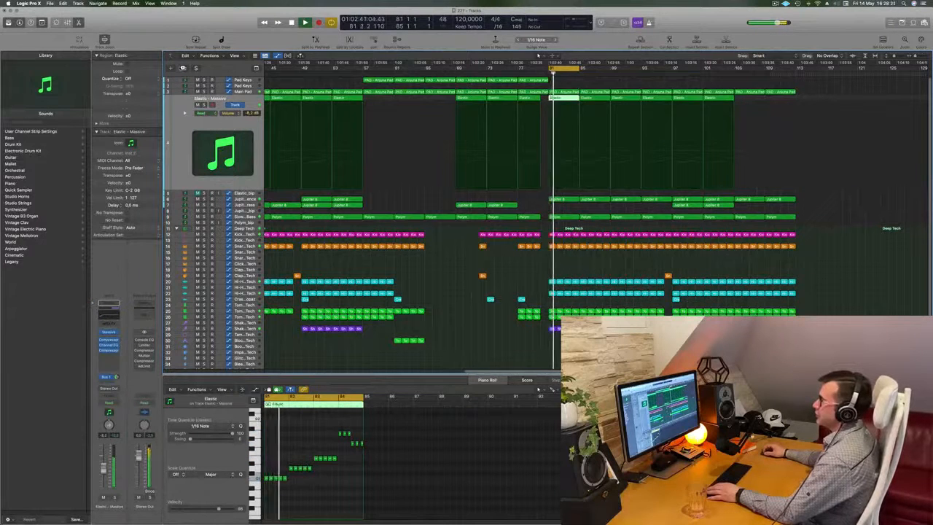
key(Down)
key(space)
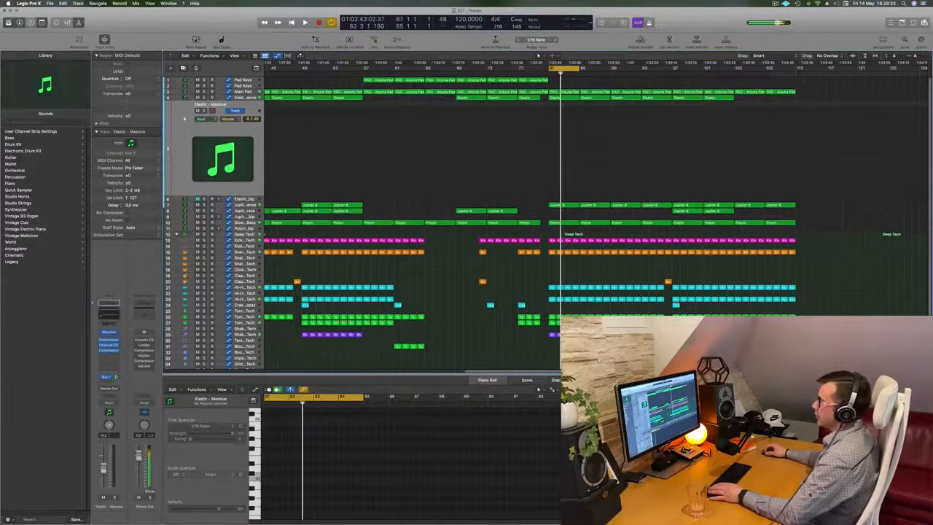
click(115, 332)
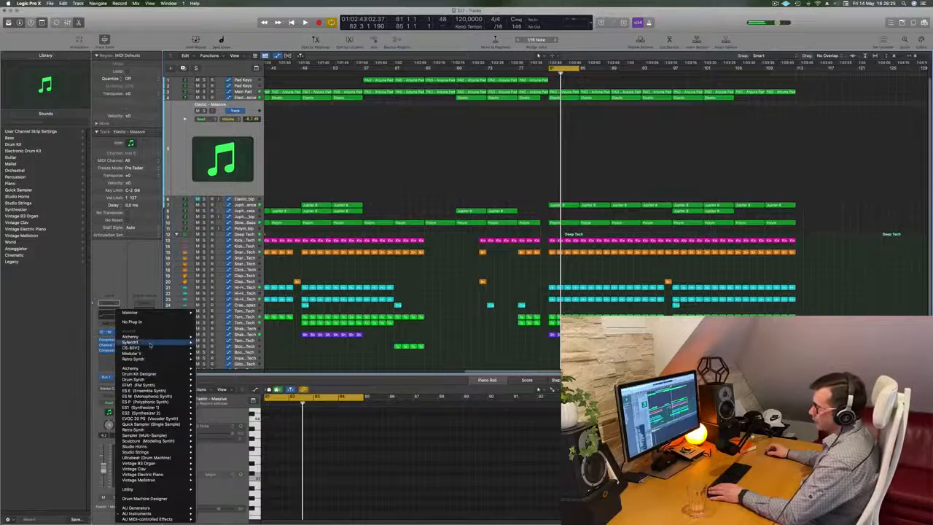
mouse_move(148, 349)
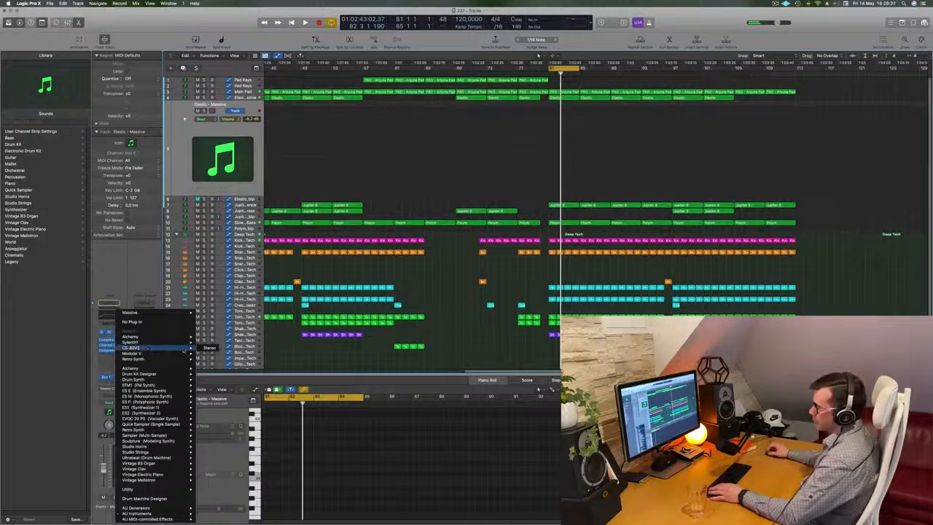
click(209, 347)
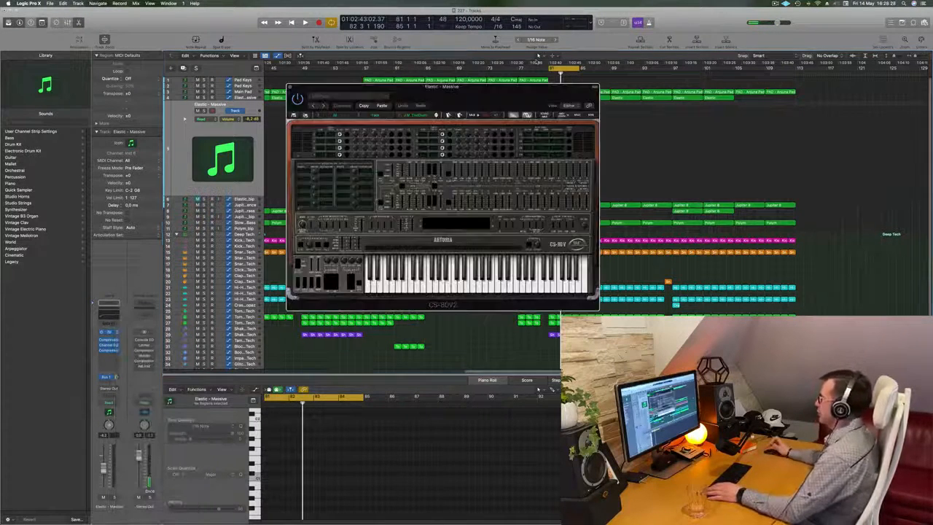
drag(477, 91, 856, 167)
Copy the Elastic region at bar 81 onto the new CS-80V2 track and play the cycled section.
click(564, 98)
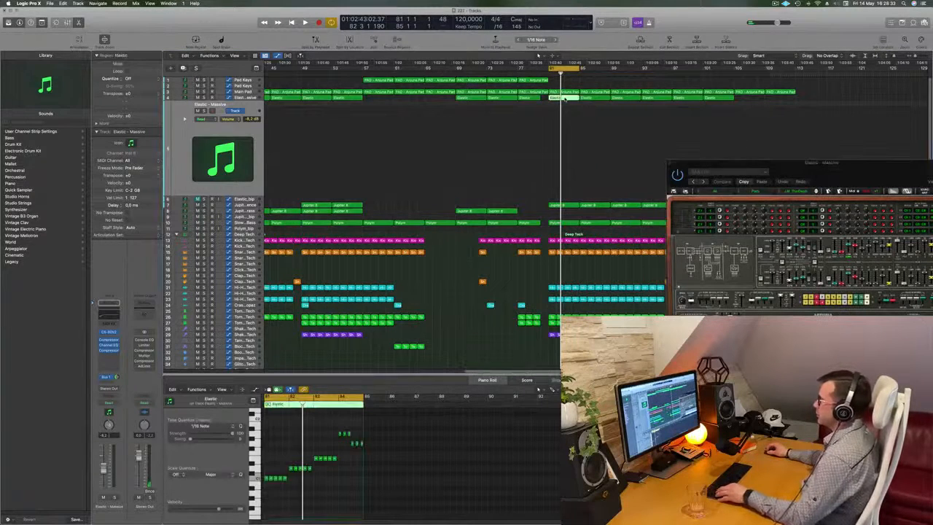
drag(563, 98, 565, 117)
drag(801, 172, 440, 177)
key(space)
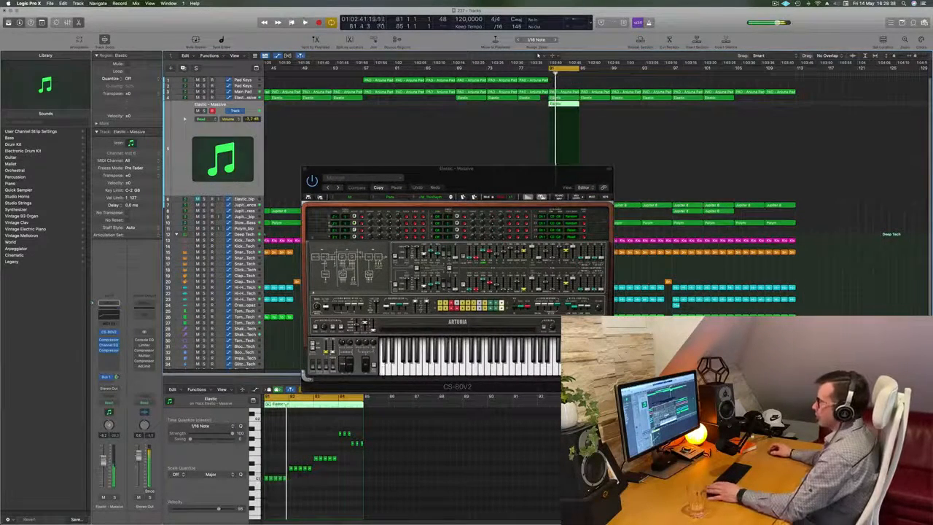
Transpose all notes in the copied Elastic region up in octave steps and play the result.
key(space)
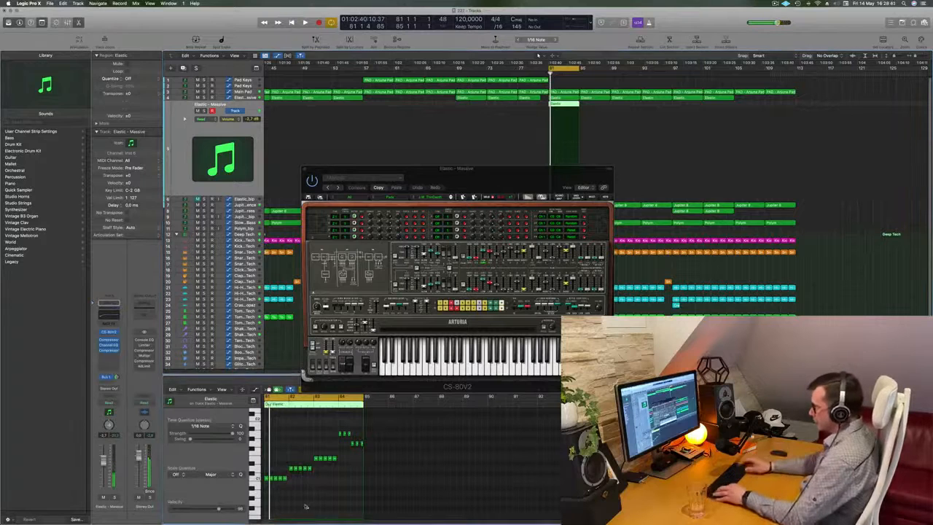
key(super+a)
key(alt+shift+Up)
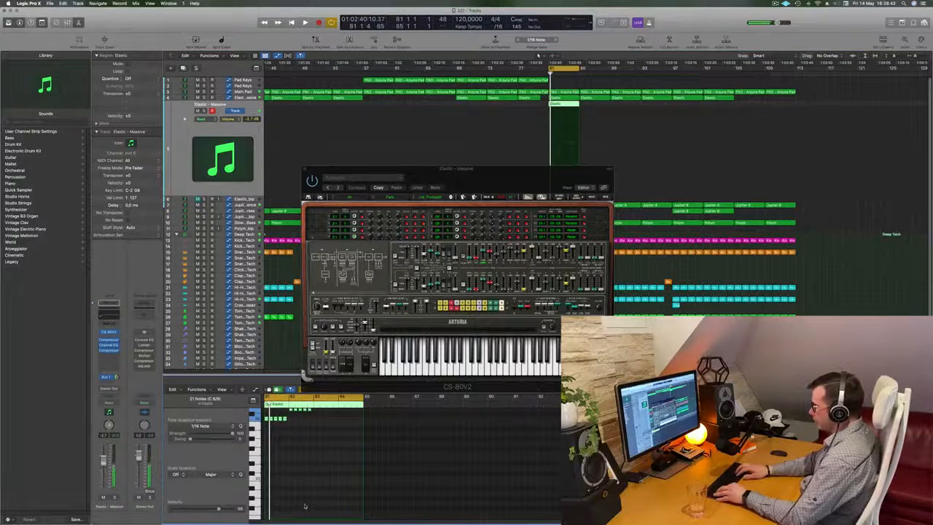
key(space)
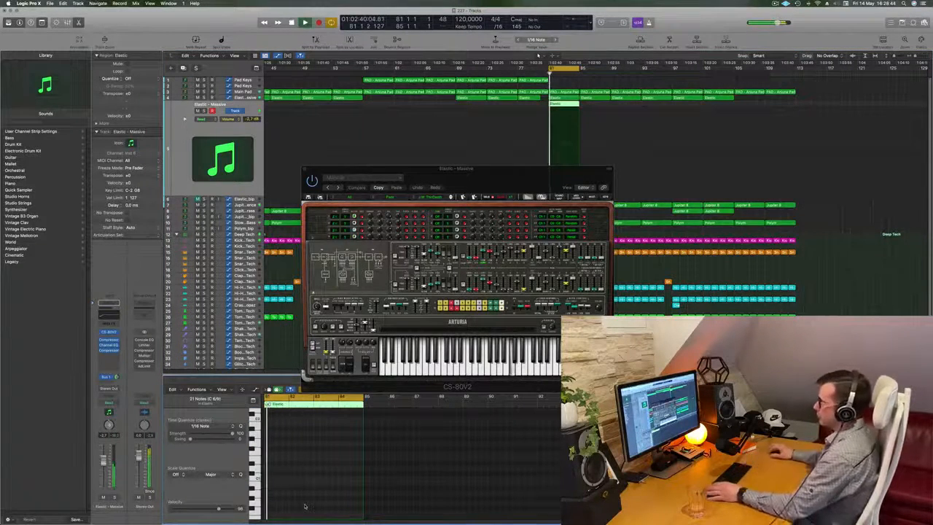
Lower the CS-80V2 track's volume to about -11.6 dB and audition the next synth presets during playback.
drag(473, 169, 613, 183)
drag(662, 134, 644, 124)
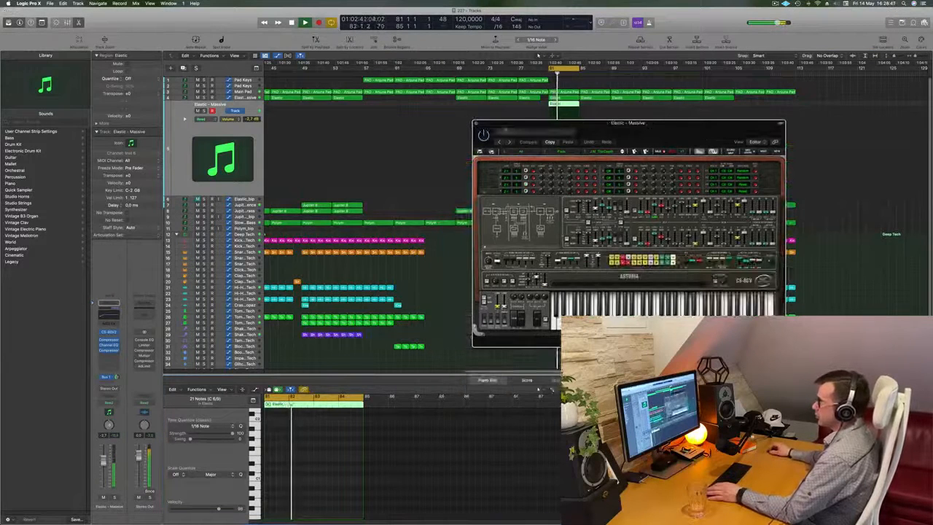
click(539, 389)
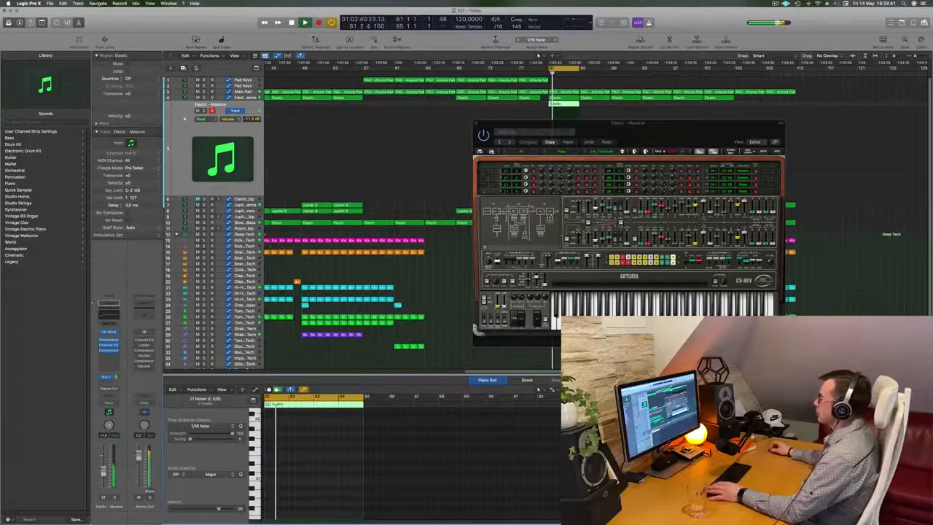
click(623, 151)
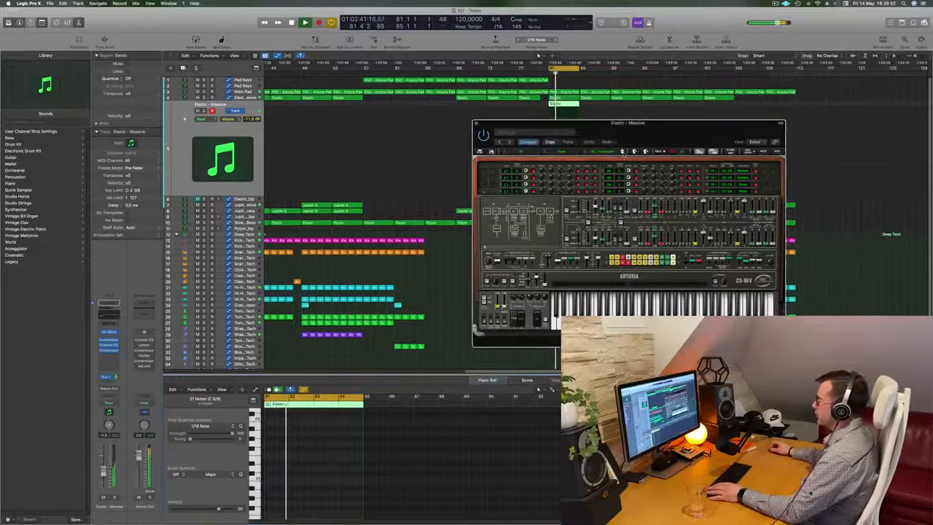
click(623, 151)
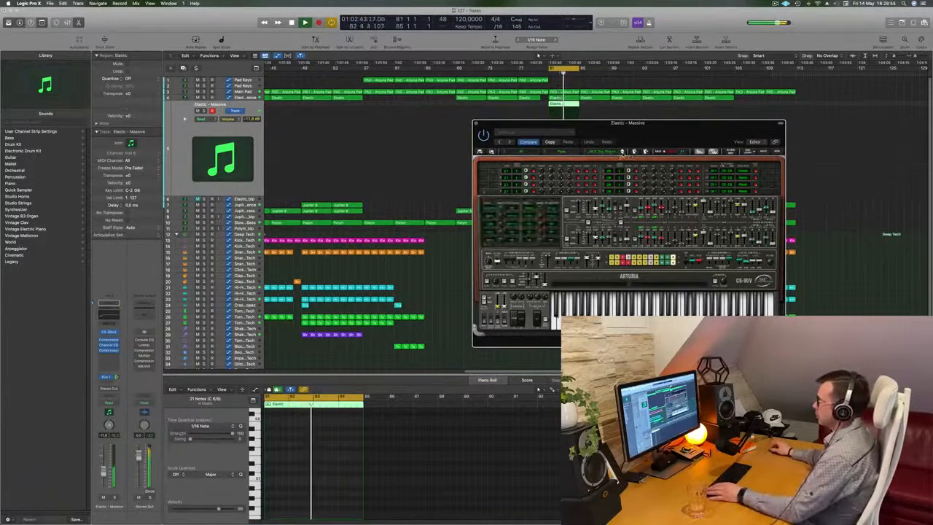
Close the piano roll and audition further CS-80V2 presets against the cycled section.
drag(678, 130, 515, 192)
key(space)
double_click(568, 104)
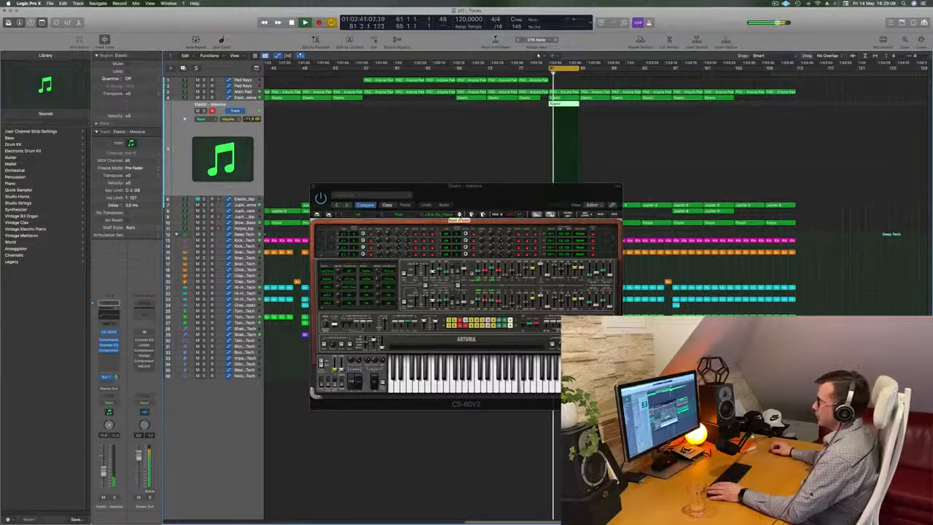
click(460, 218)
drag(483, 194, 644, 185)
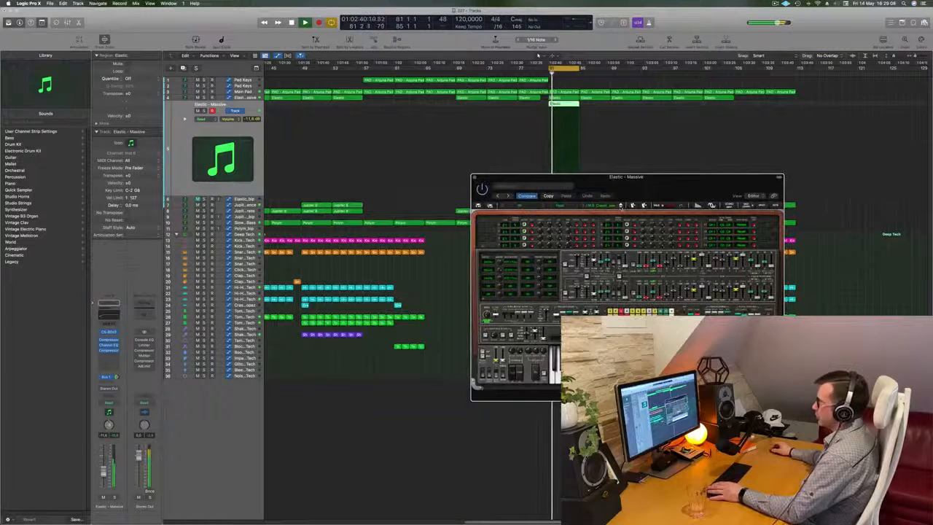
Lower the CS-80V2 track's volume to about -15.2 dB and step through several more presets while the cycle plays.
drag(103, 472, 102, 475)
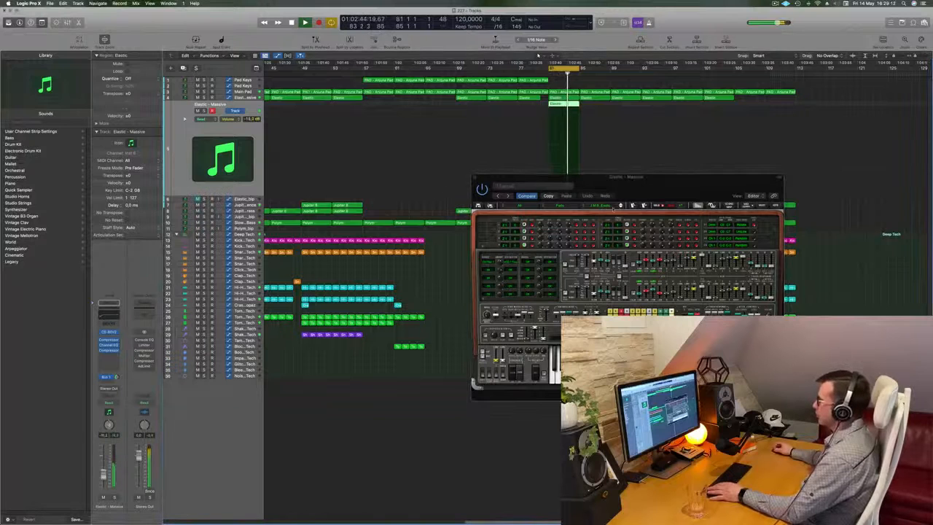
click(620, 207)
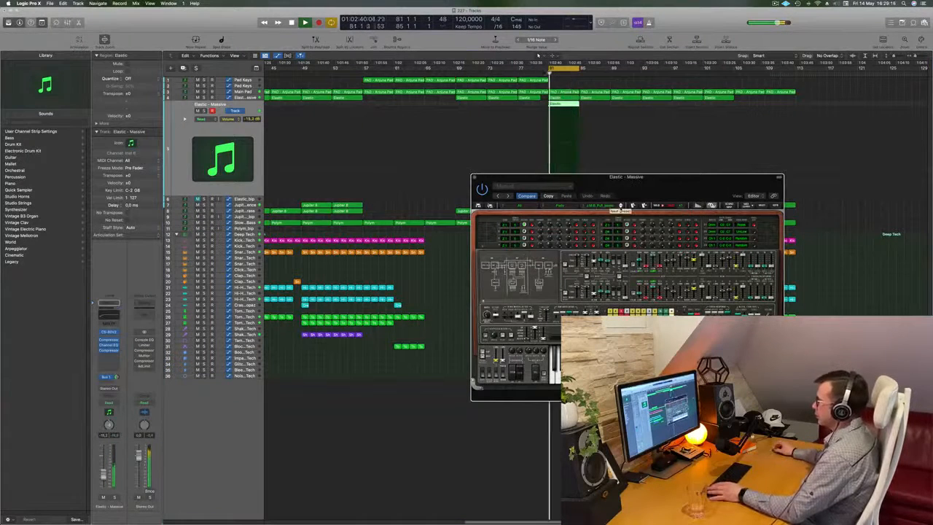
click(619, 206)
click(620, 206)
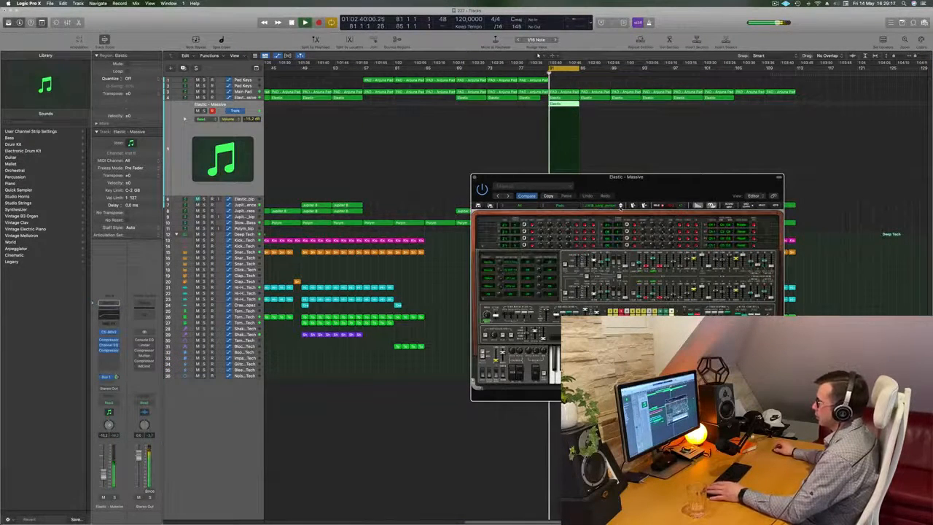
click(620, 205)
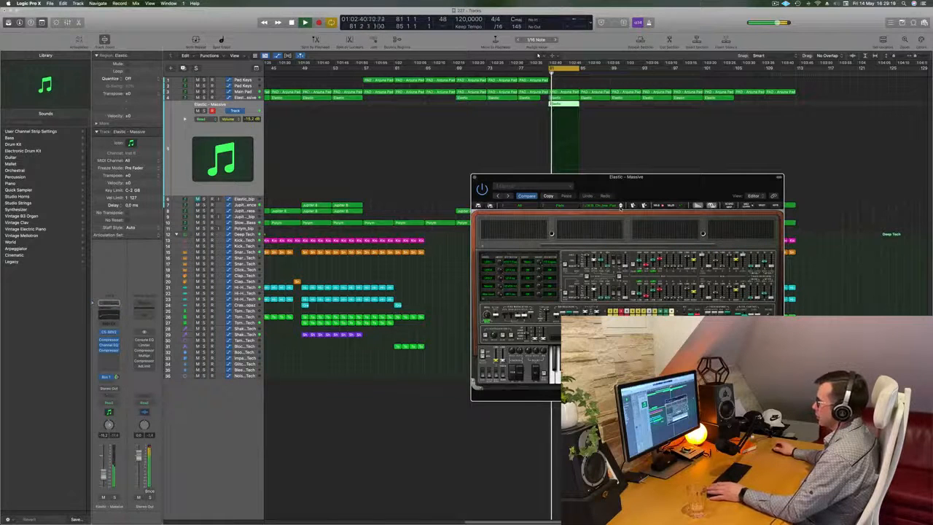
click(620, 207)
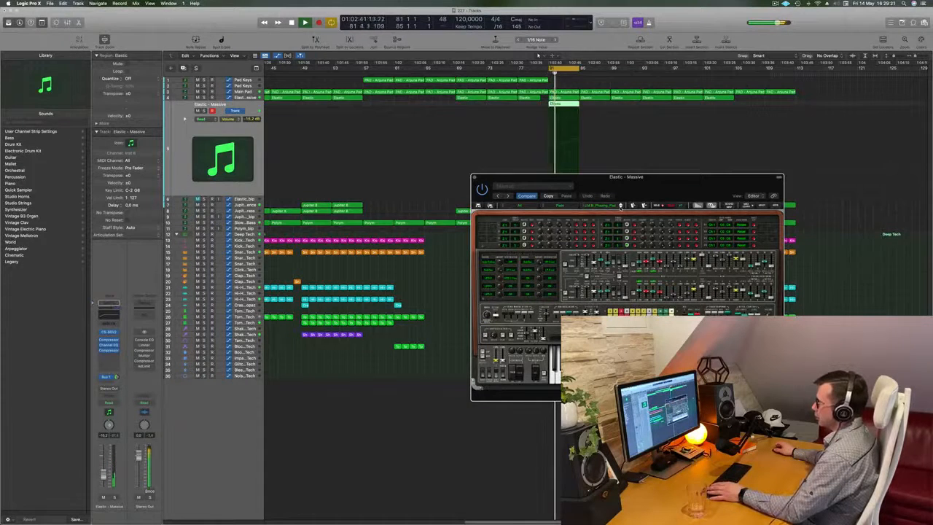
Raise the track's volume for the current sound, switch to the next CS-80V2 preset, and reduce the volume to about -10.8 dB.
drag(104, 475, 103, 459)
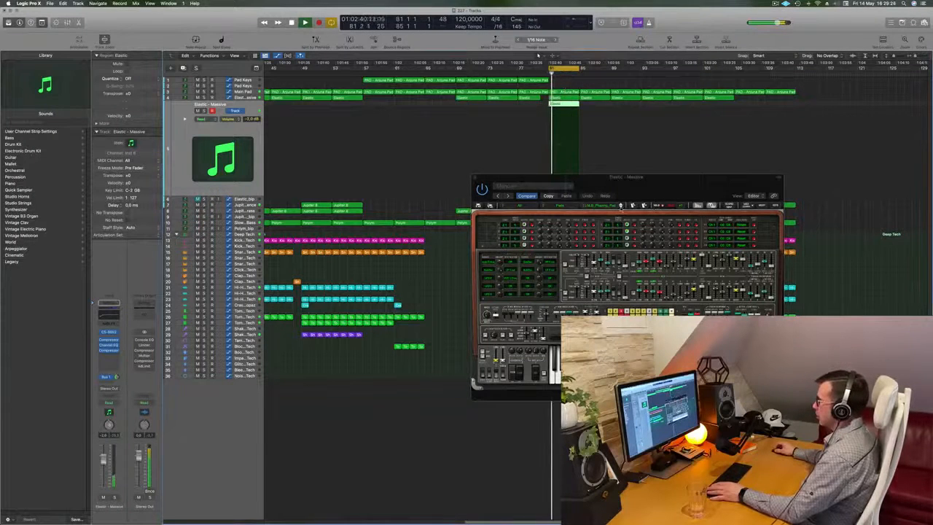
click(620, 206)
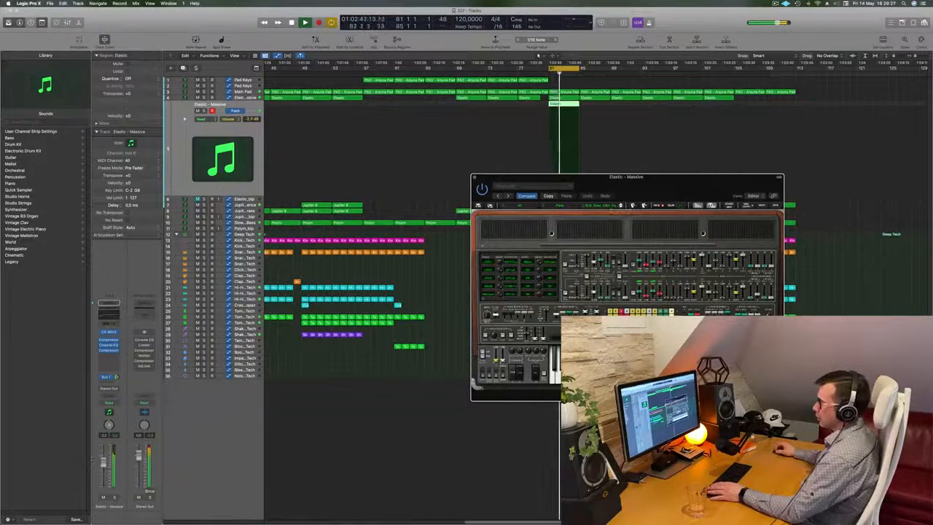
click(561, 151)
key(space)
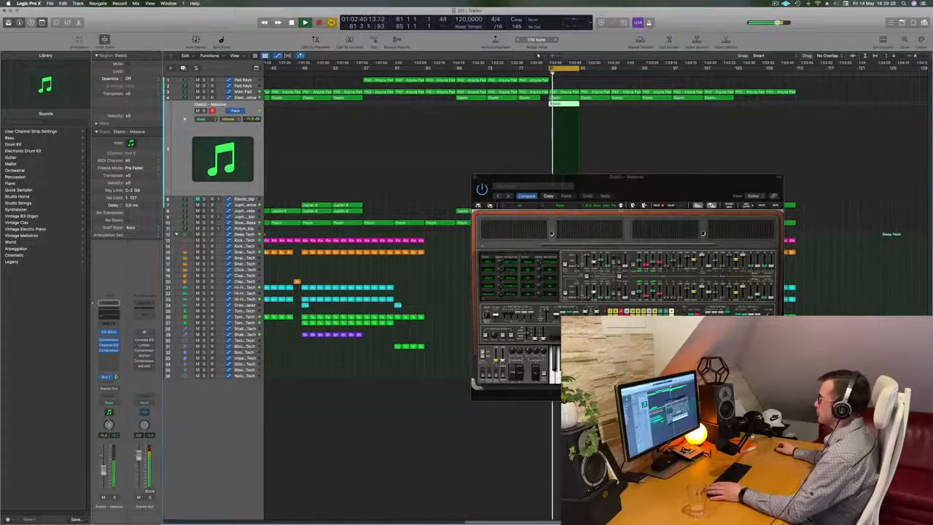
Raise the CS-80V2 track's volume to about -2.1 dB while auditioning the following presets.
click(620, 207)
key(space)
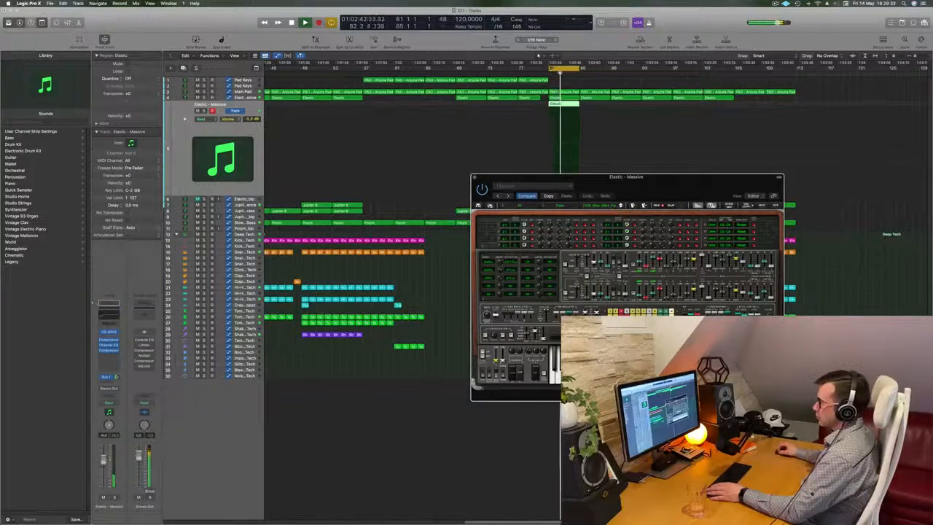
click(642, 168)
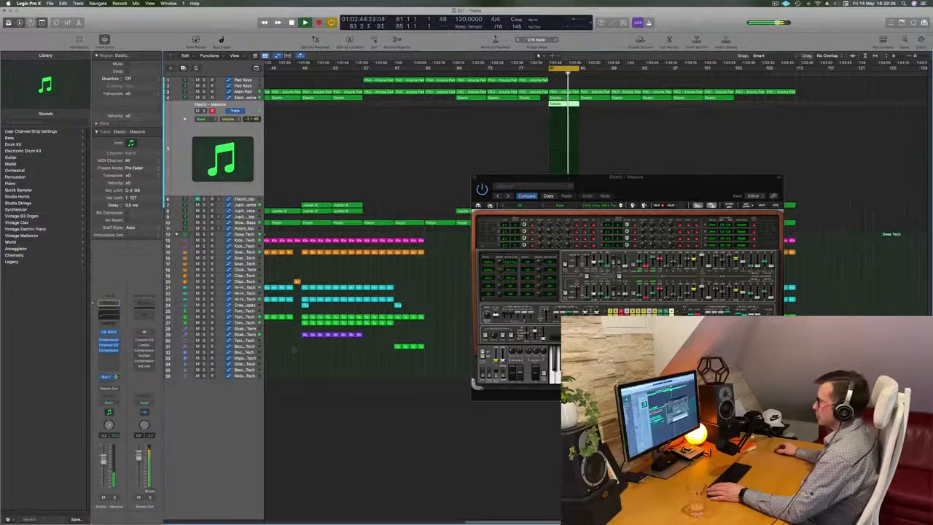
click(621, 206)
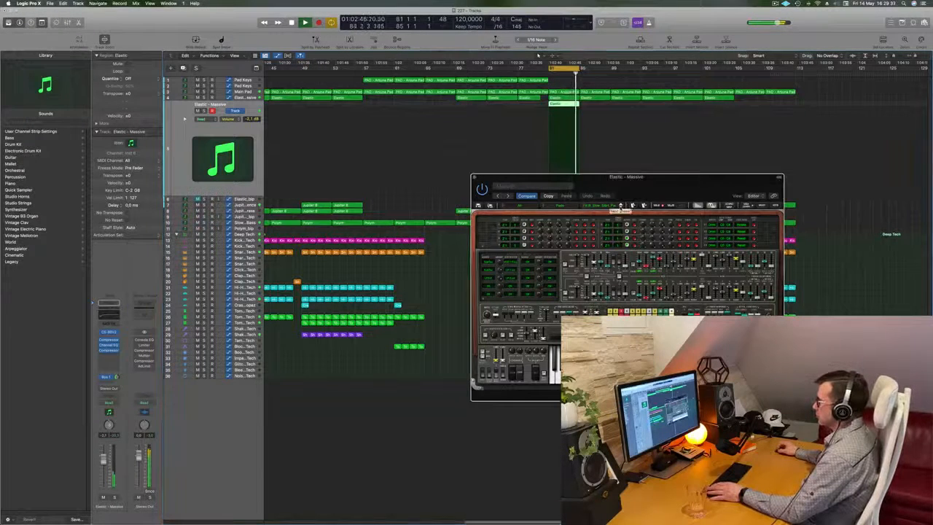
click(621, 206)
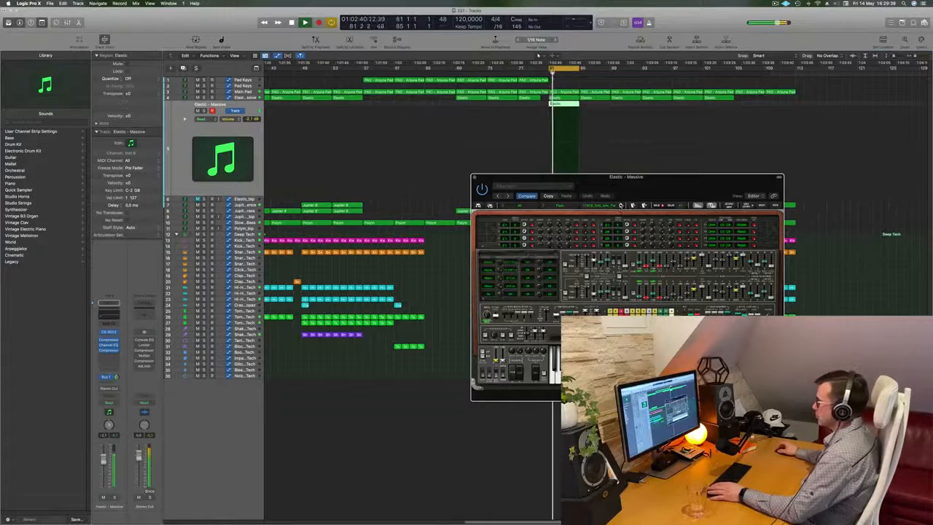
click(621, 205)
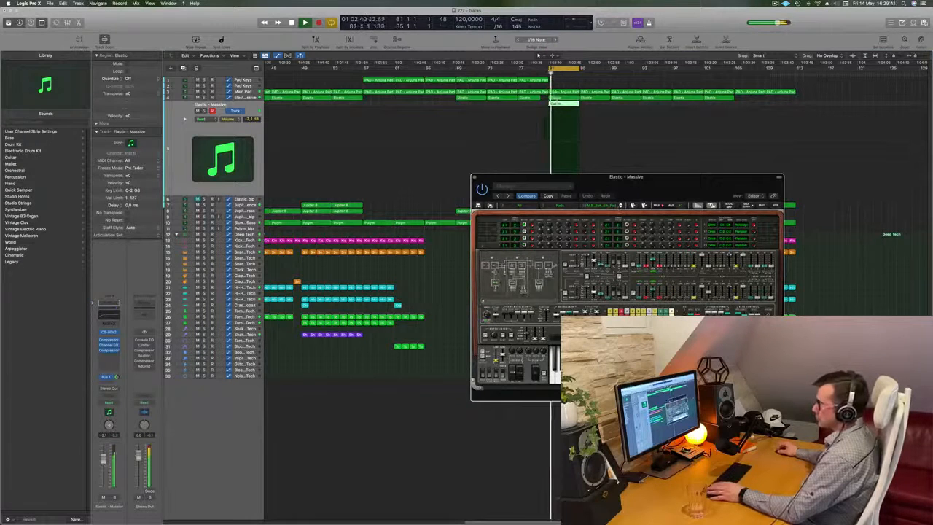
Lower the CS-80V2 track's volume to about -11.8 dB and audition the following Pads presets while the cycle plays.
drag(103, 468, 103, 473)
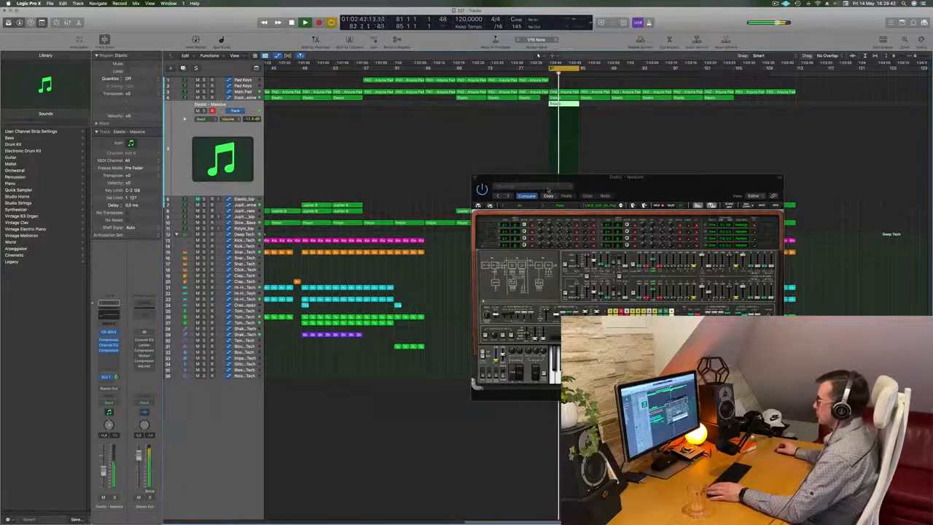
drag(635, 185, 600, 208)
click(588, 231)
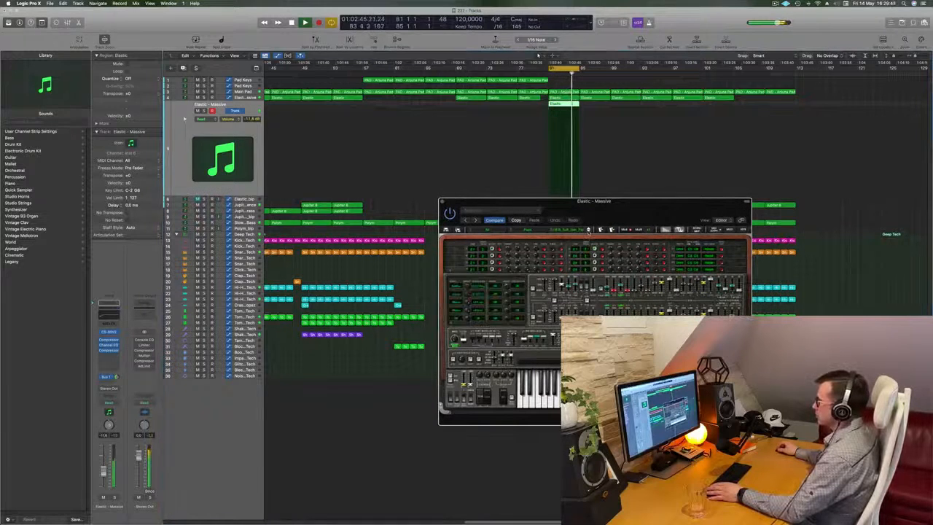
click(589, 230)
click(589, 231)
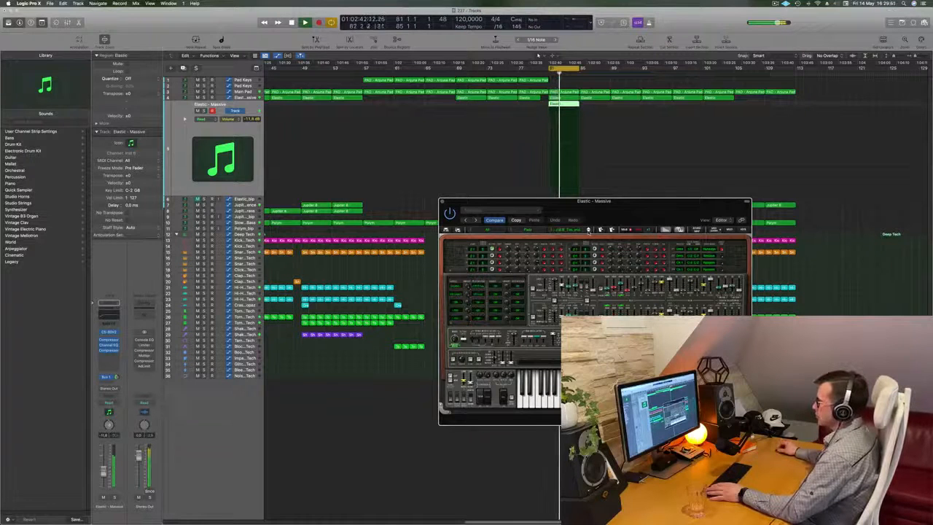
click(588, 230)
click(588, 230)
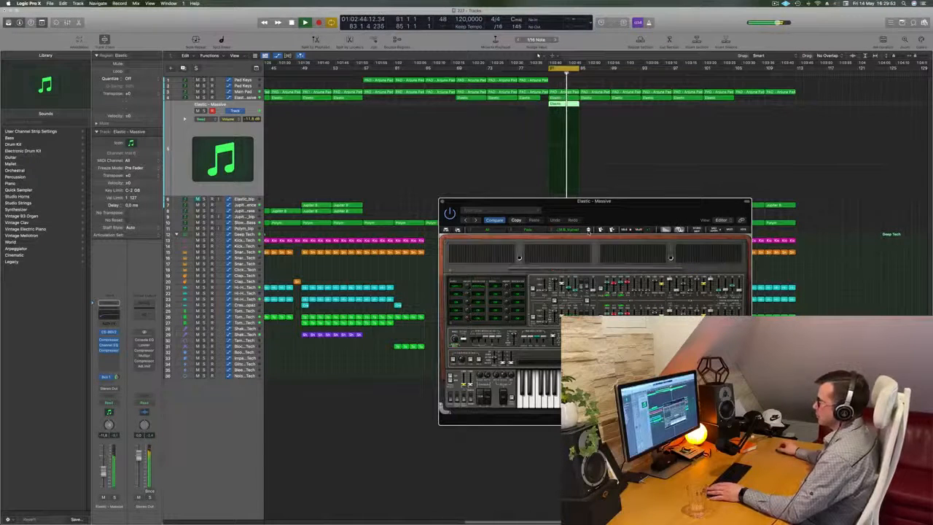
click(587, 231)
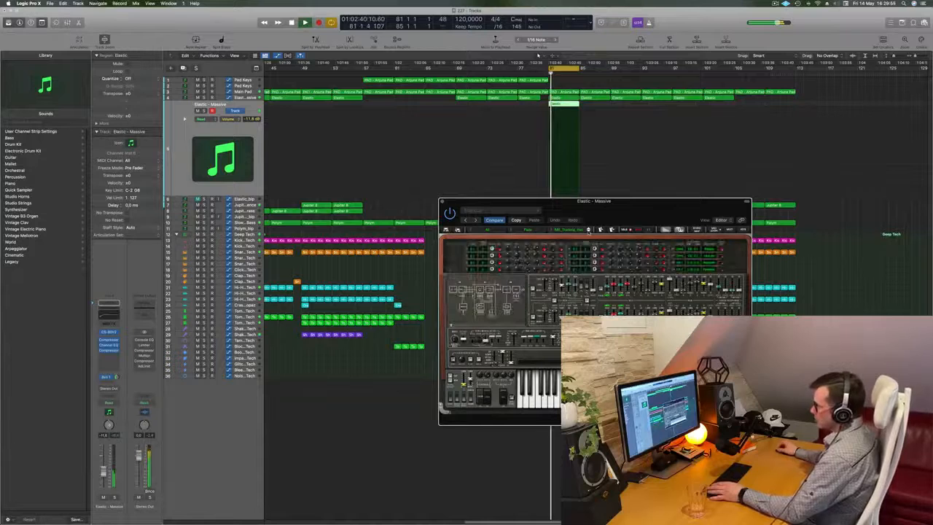
click(588, 230)
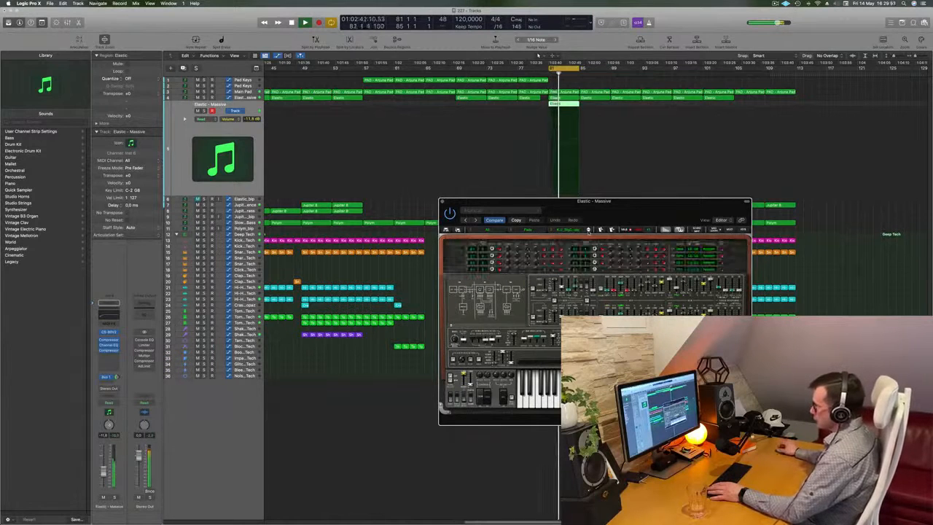
click(588, 230)
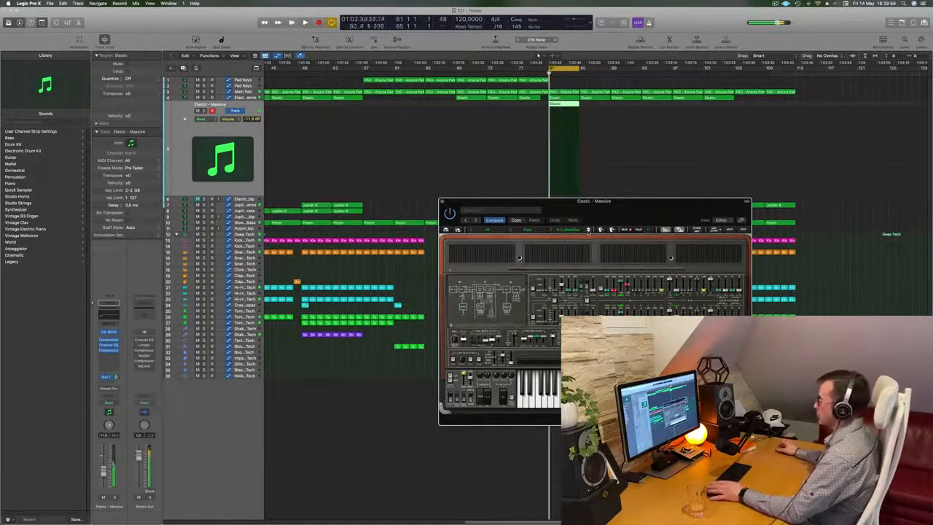
click(588, 230)
click(588, 230)
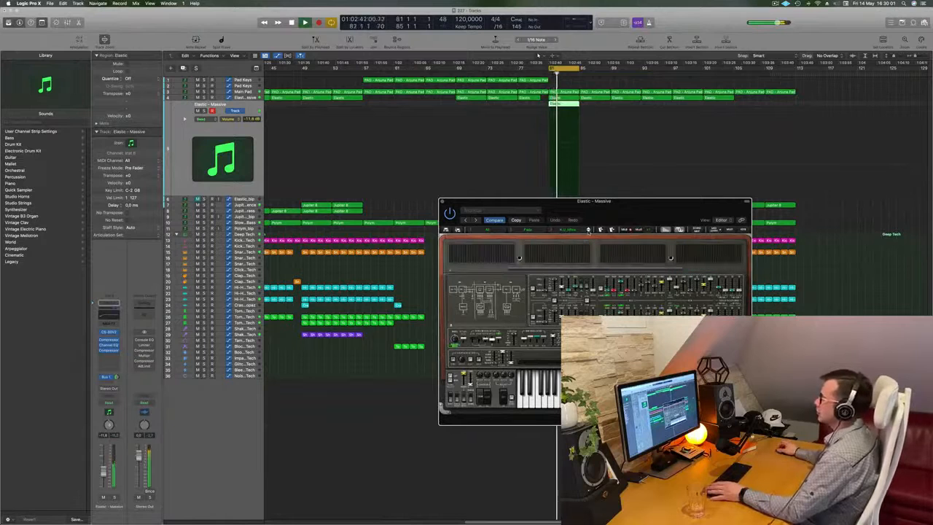
click(588, 230)
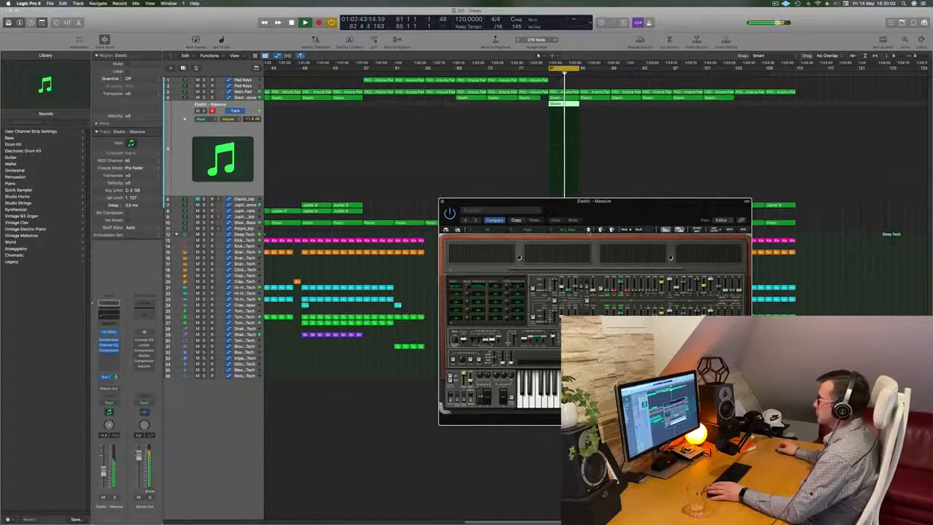
Restart the cycled section and try the next CS-80V2 pad preset.
mouse_move(615, 218)
mouse_down()
mouse_move(644, 195)
mouse_move(436, 236)
mouse_move(632, 220)
mouse_up()
key(space)
key(space)
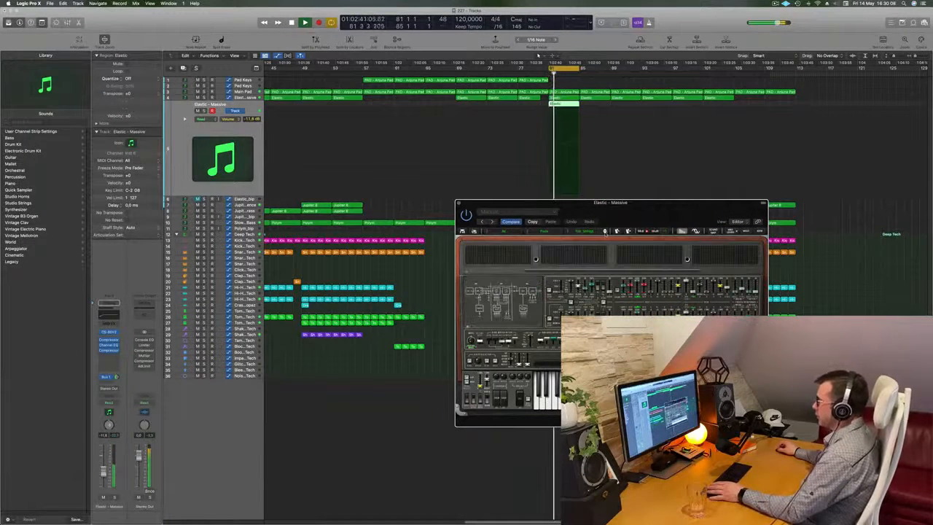
click(605, 232)
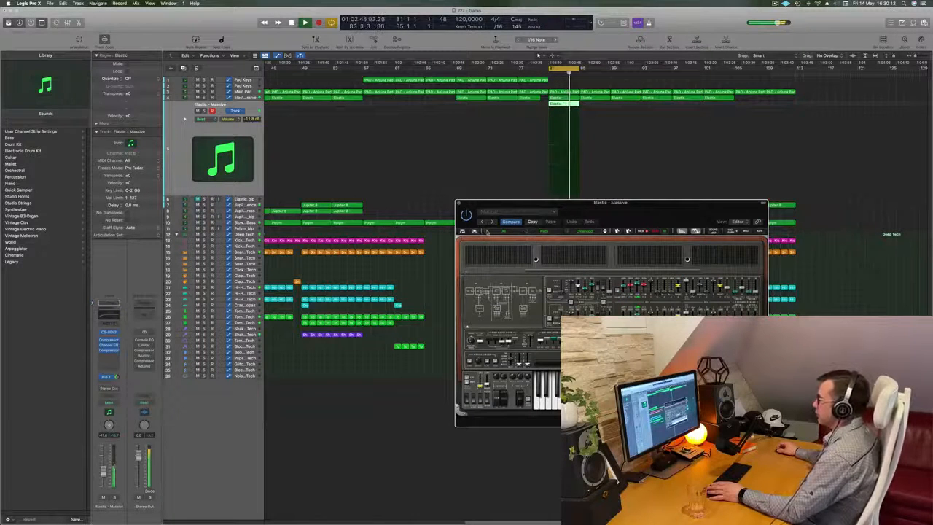
Load a preset from the Leads category of the CS-80V2's All bank.
click(486, 231)
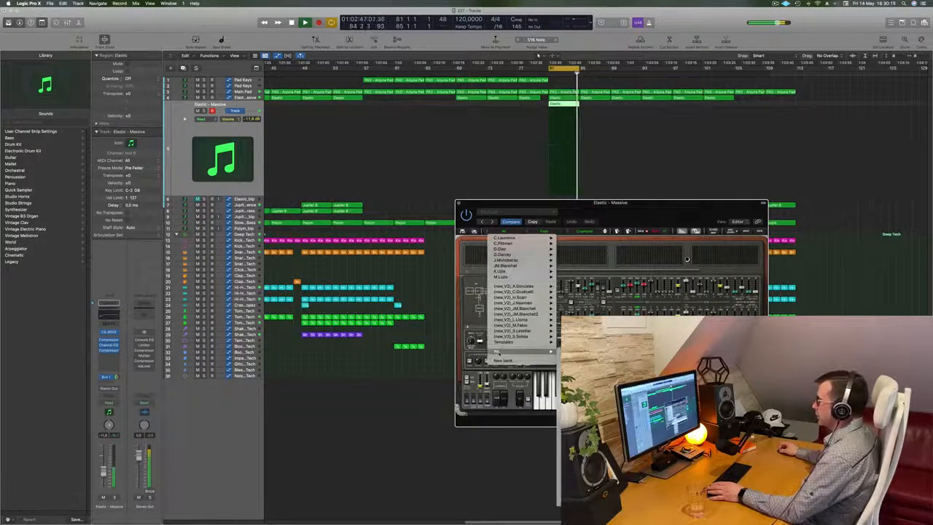
mouse_move(539, 352)
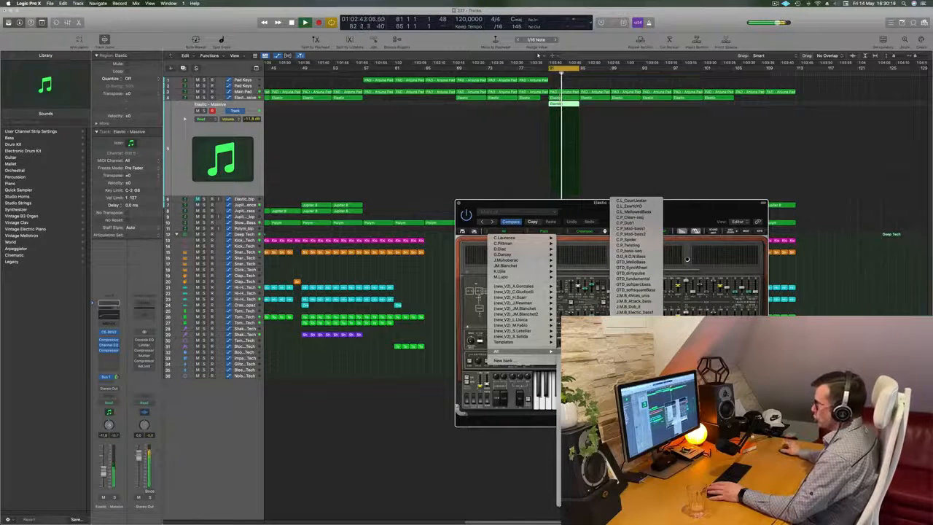
mouse_move(583, 374)
click(625, 94)
drag(541, 225, 587, 205)
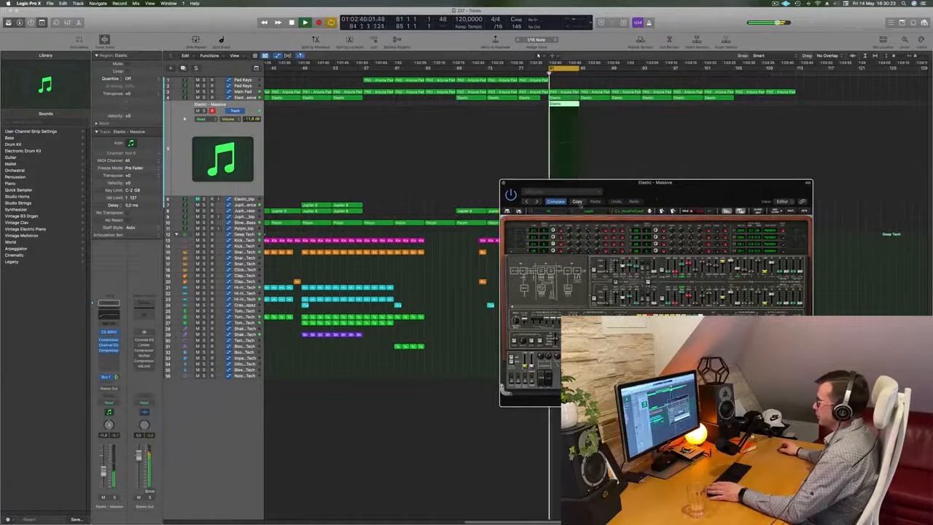
Step forward through the Leads presets, comparing each sound against the cycled section.
click(650, 212)
click(649, 210)
click(650, 211)
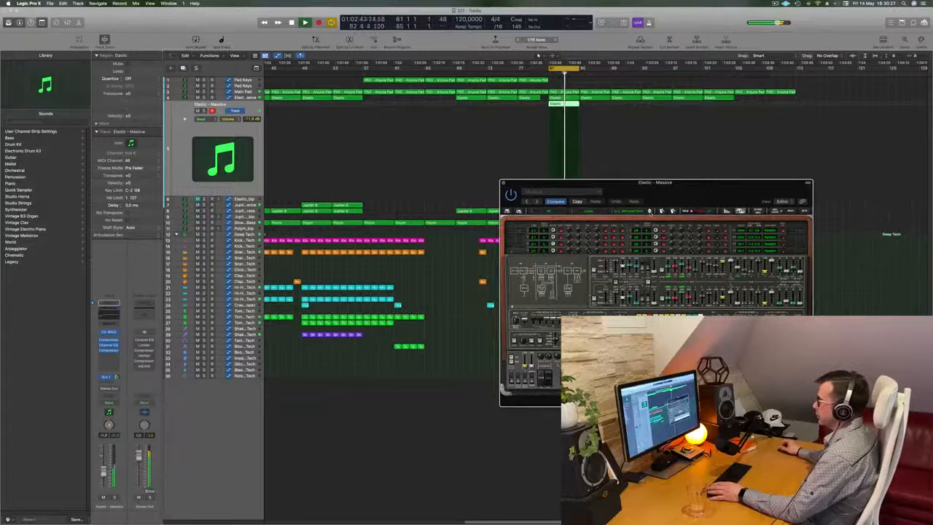
click(650, 210)
drag(699, 185, 653, 205)
click(602, 231)
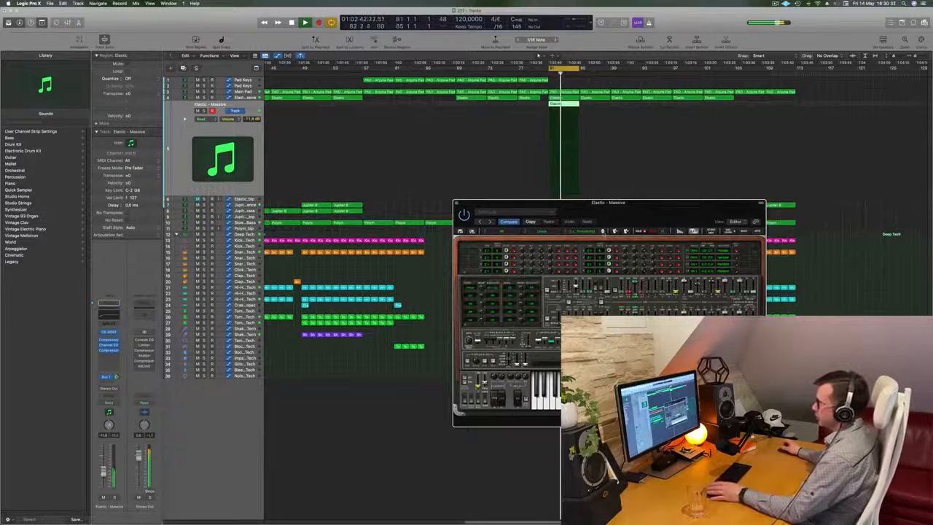
click(603, 231)
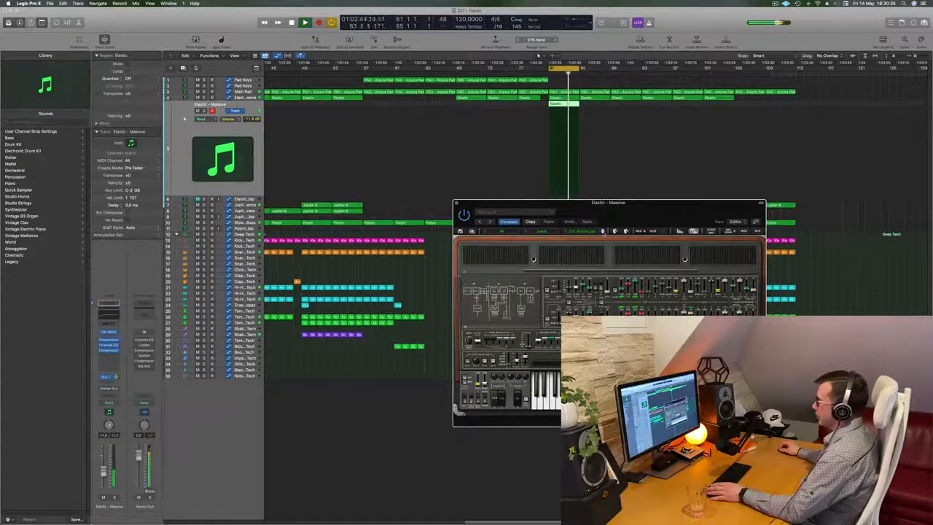
click(602, 231)
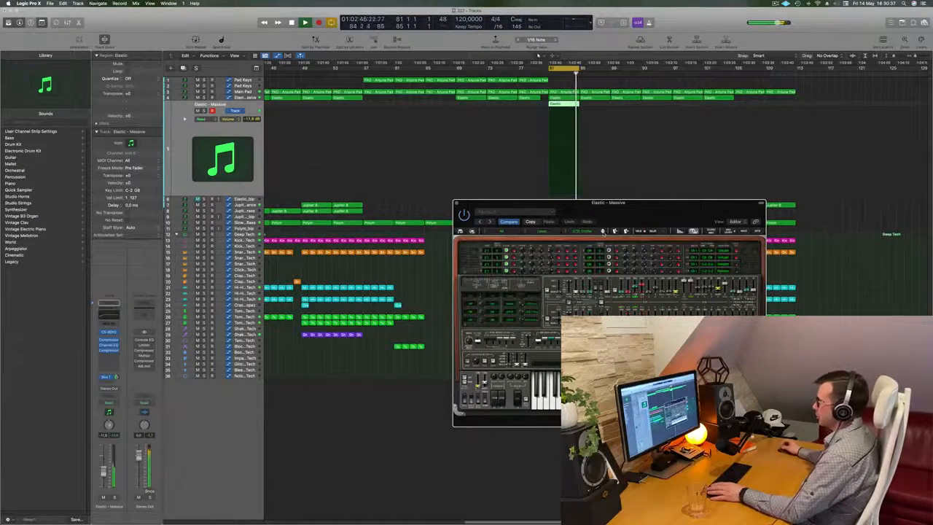
click(603, 231)
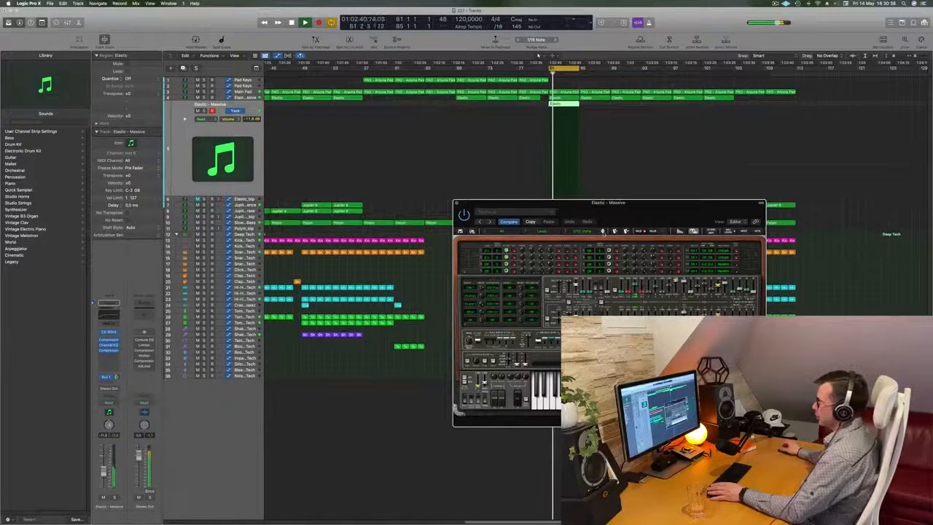
click(602, 231)
click(602, 231)
click(603, 231)
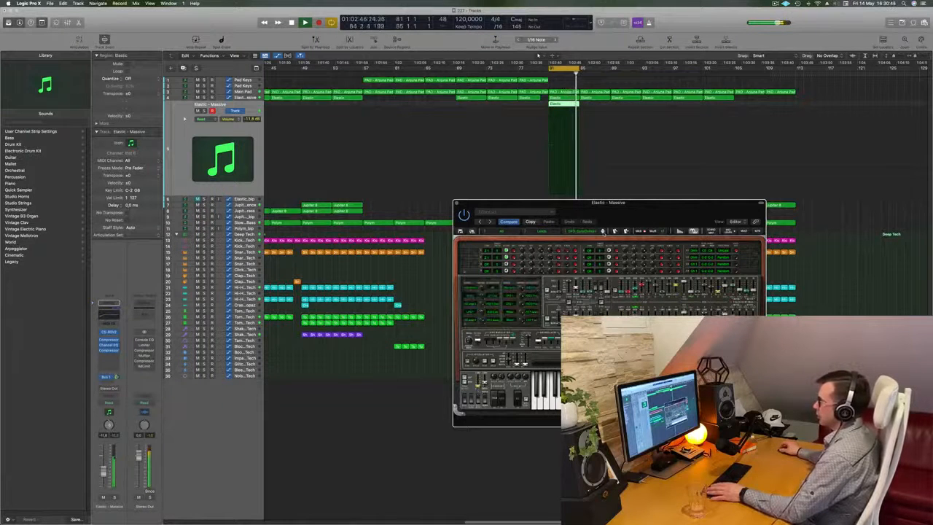
click(602, 231)
click(603, 230)
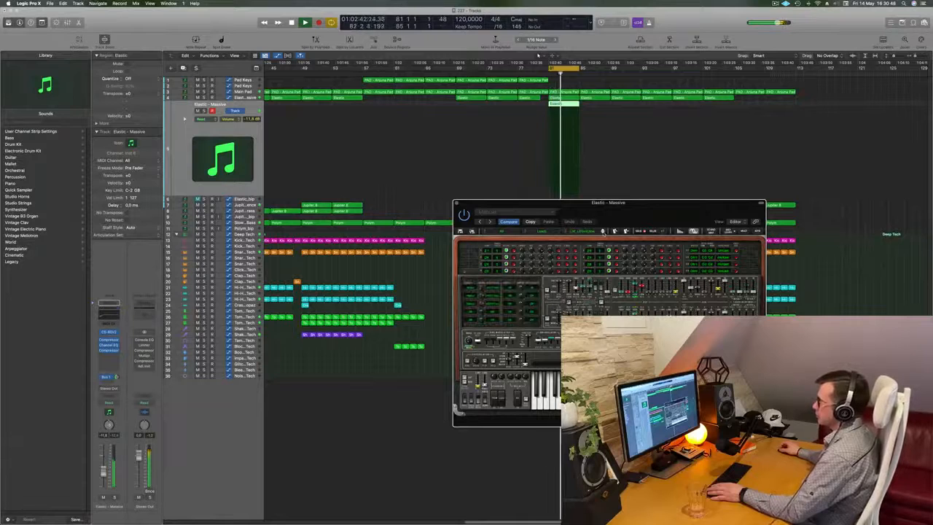
click(603, 231)
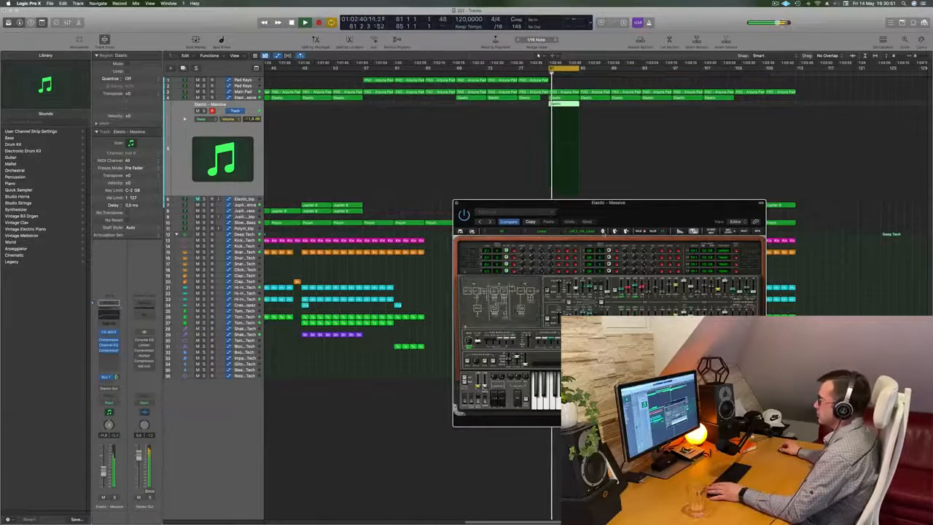
click(603, 231)
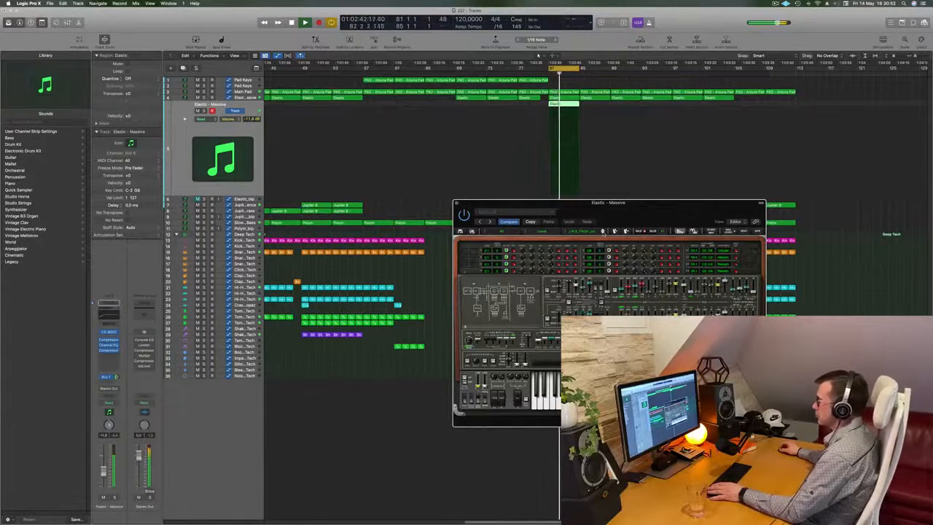
Reduce the track's volume to about -17.8 dB and restart the cycle while switching to the next lead presets.
drag(650, 210, 605, 210)
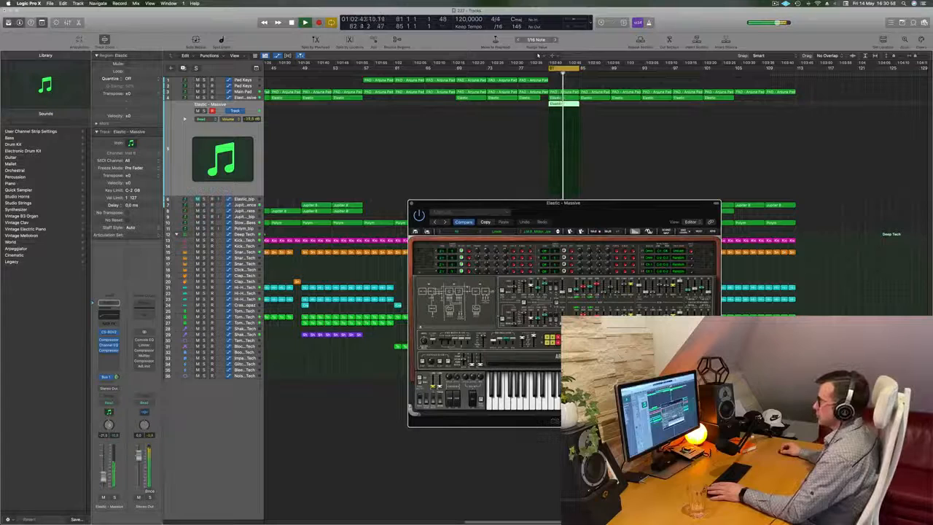
drag(629, 205, 606, 209)
key(space)
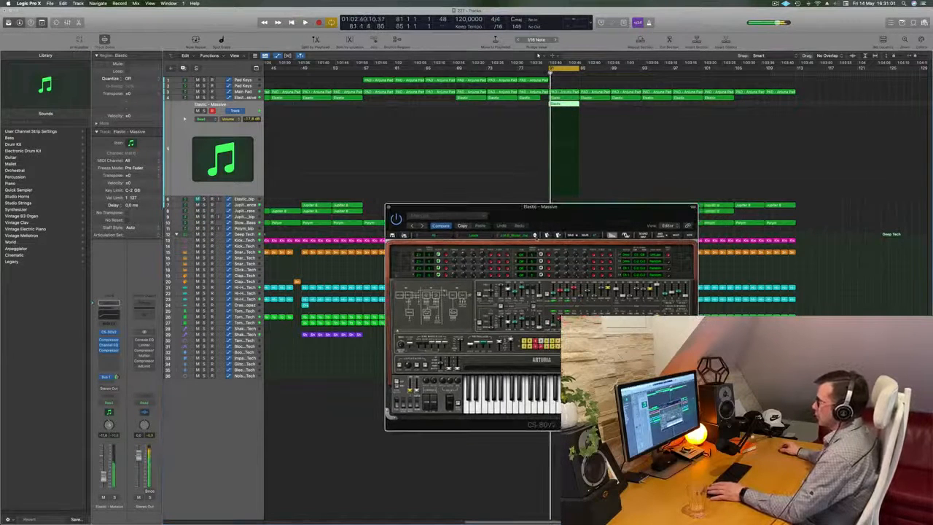
click(535, 235)
key(space)
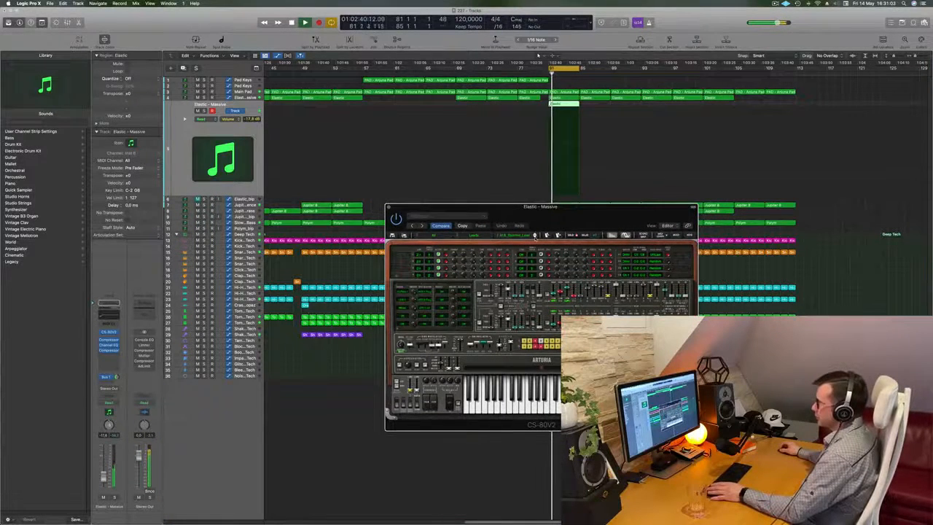
key(space)
click(535, 236)
key(space)
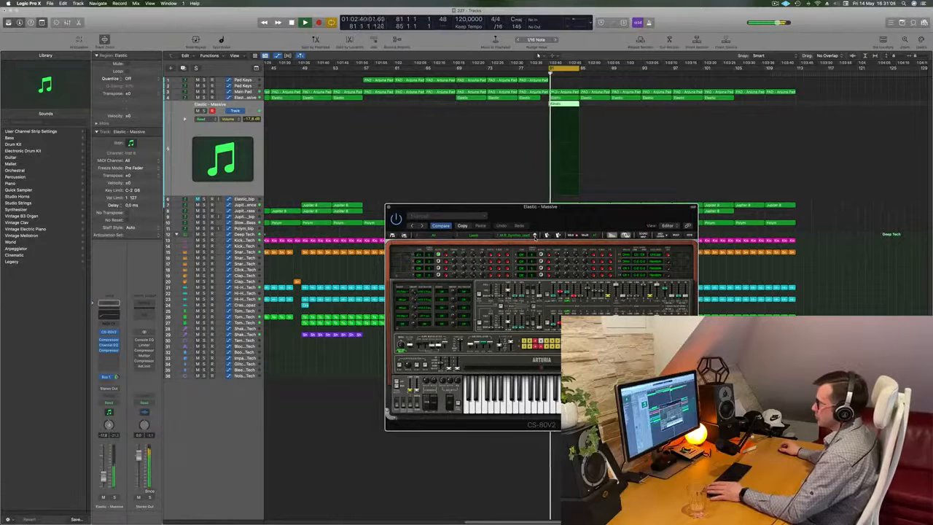
Continue auditioning further CS-80V2 lead presets over the playing cycle at the reduced volume.
click(535, 235)
click(534, 236)
click(535, 235)
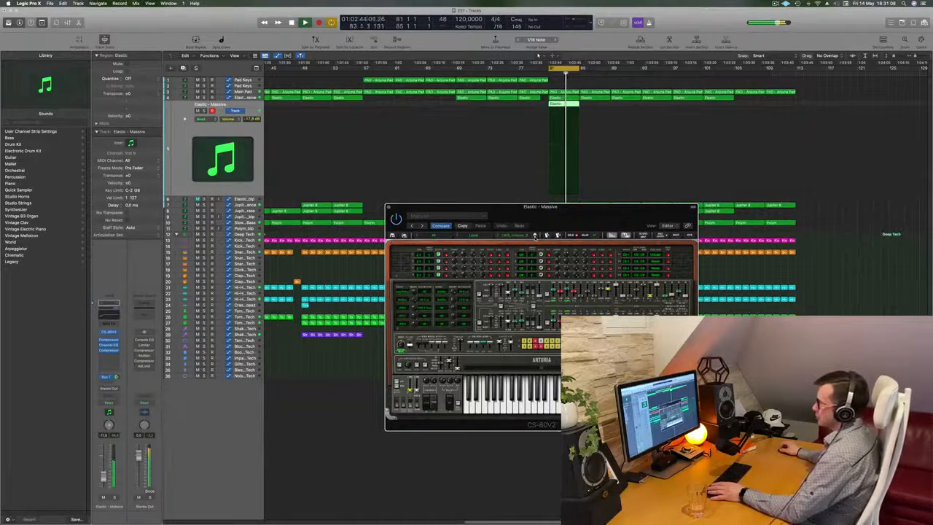
click(534, 235)
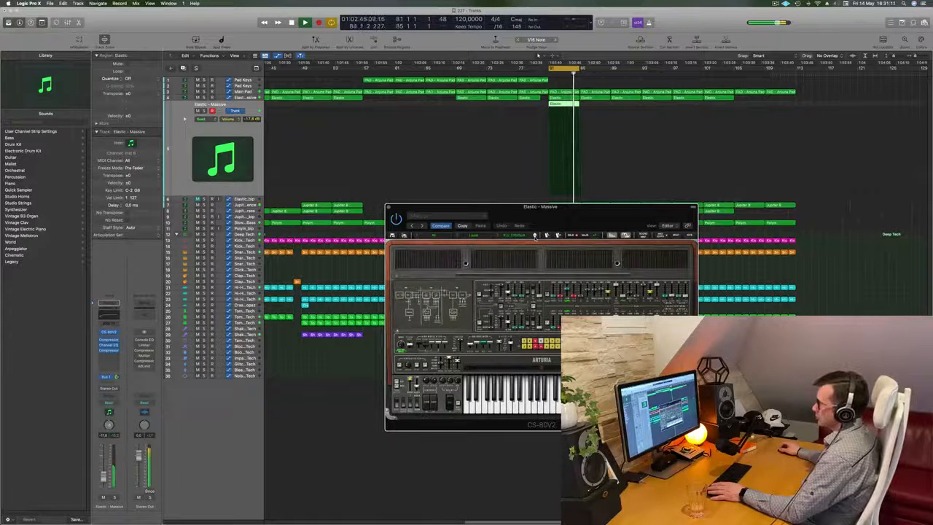
click(535, 235)
click(535, 236)
click(535, 235)
click(534, 235)
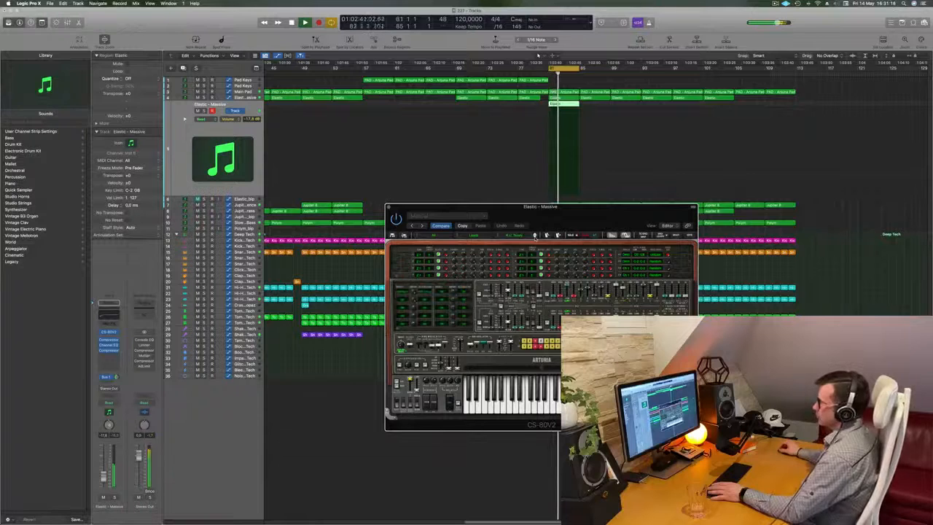
click(535, 235)
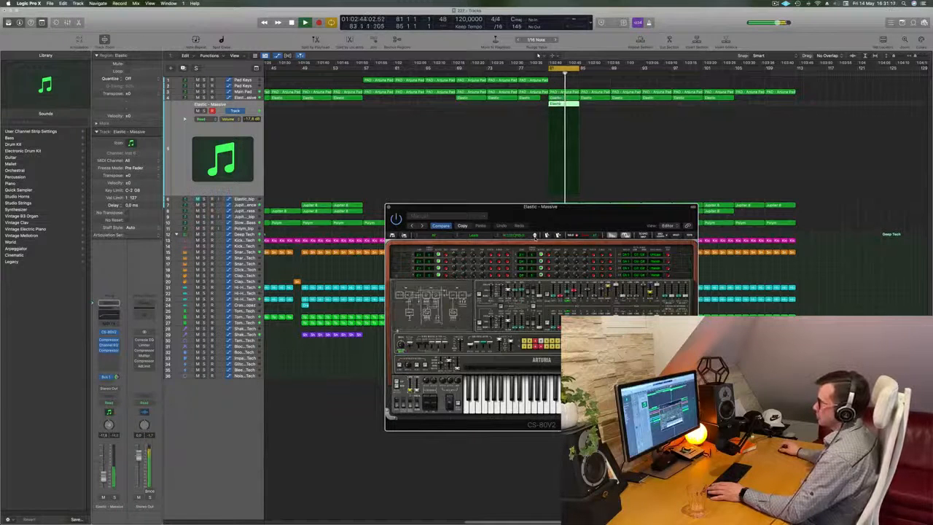
click(535, 235)
click(534, 235)
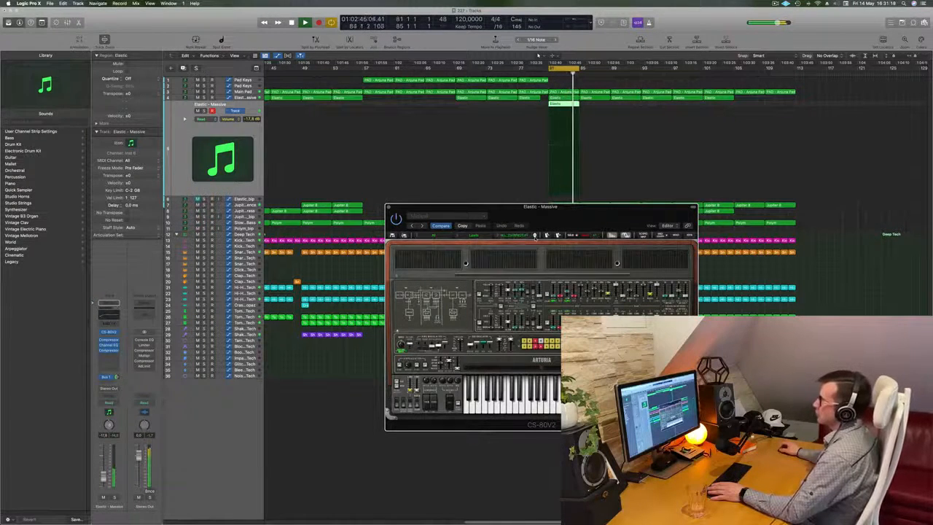
click(535, 235)
click(535, 236)
click(535, 236)
click(534, 236)
click(535, 236)
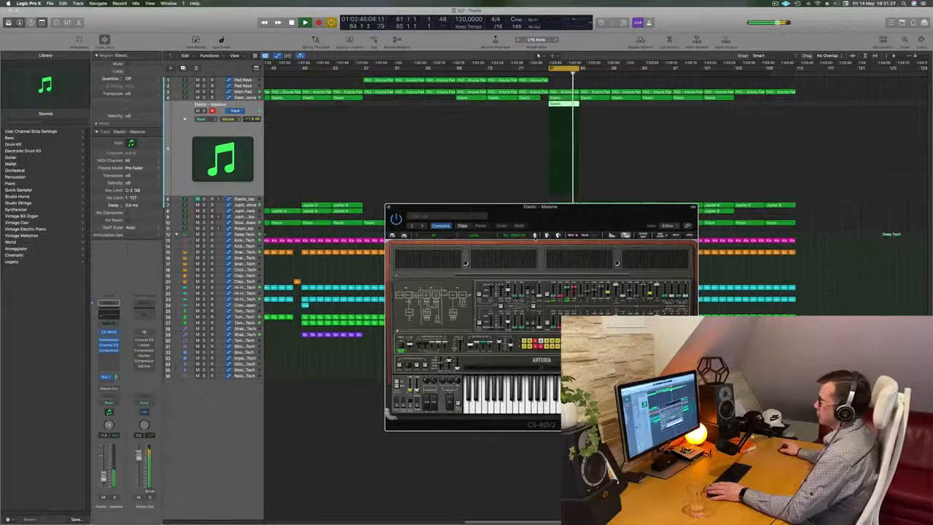
Close the CS-80V2 plug-in window and stop playback.
drag(608, 213, 591, 216)
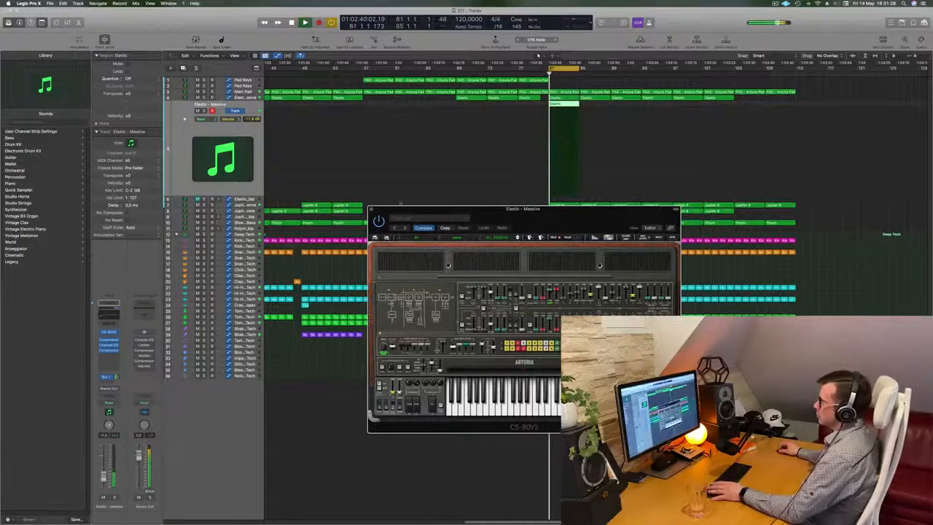
click(370, 209)
key(space)
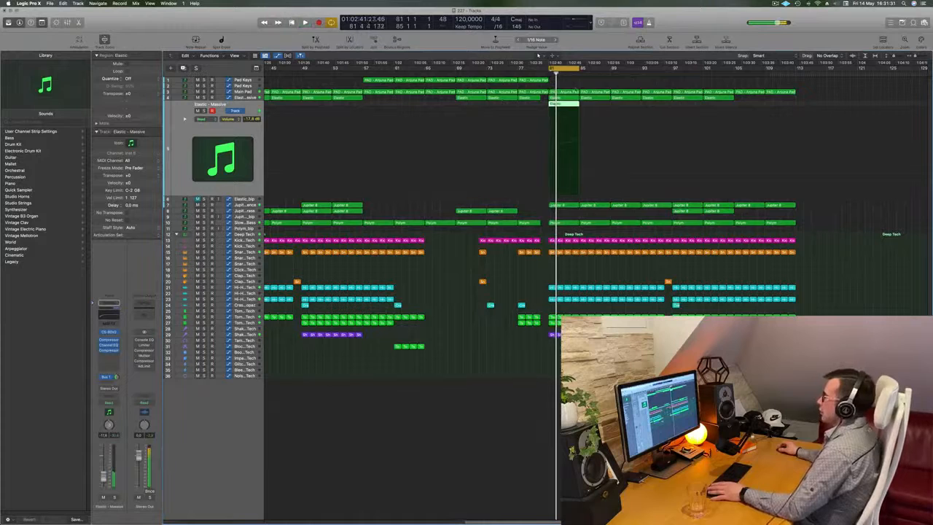
Replace the Elastic region at bar 81 on the Elastic - Massive track with a copy of the PAD - Arturia Pad region.
click(569, 107)
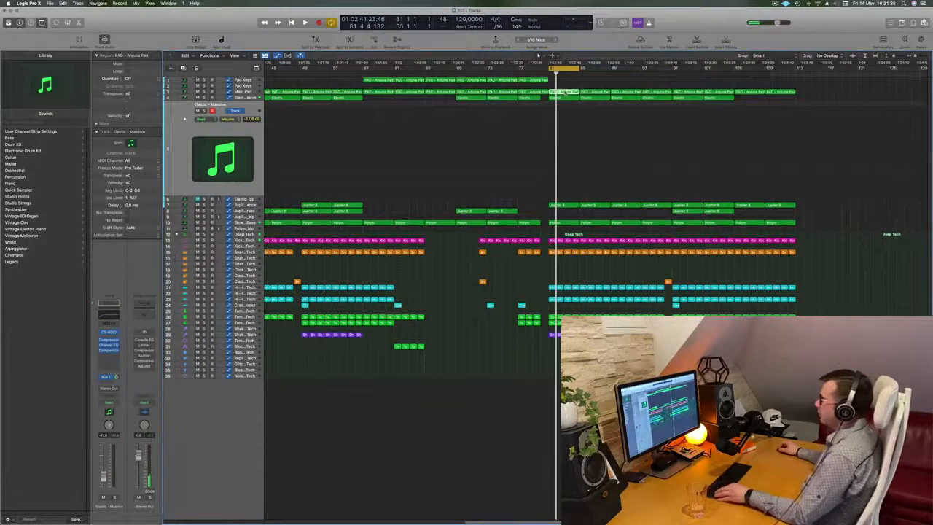
drag(566, 93, 565, 107)
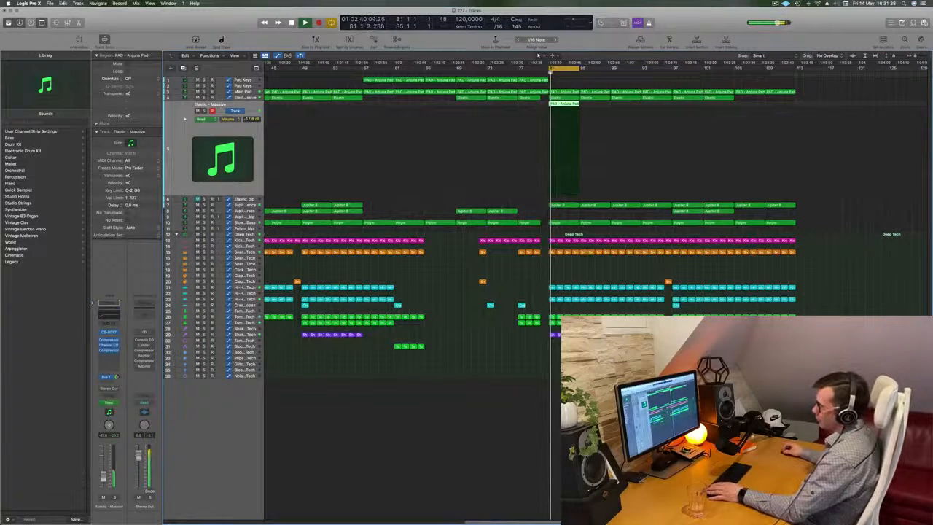
Open the CS-80V2 and audition its next Leads presets with the pad notes, restarting the cycled section as needed.
click(109, 332)
key(space)
click(518, 239)
key(space)
key(space)
click(517, 238)
key(space)
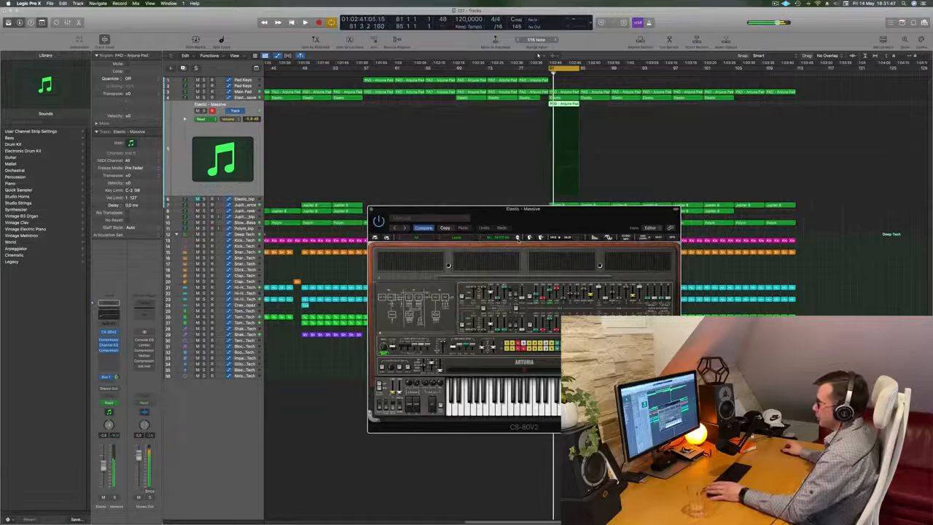
click(517, 238)
key(space)
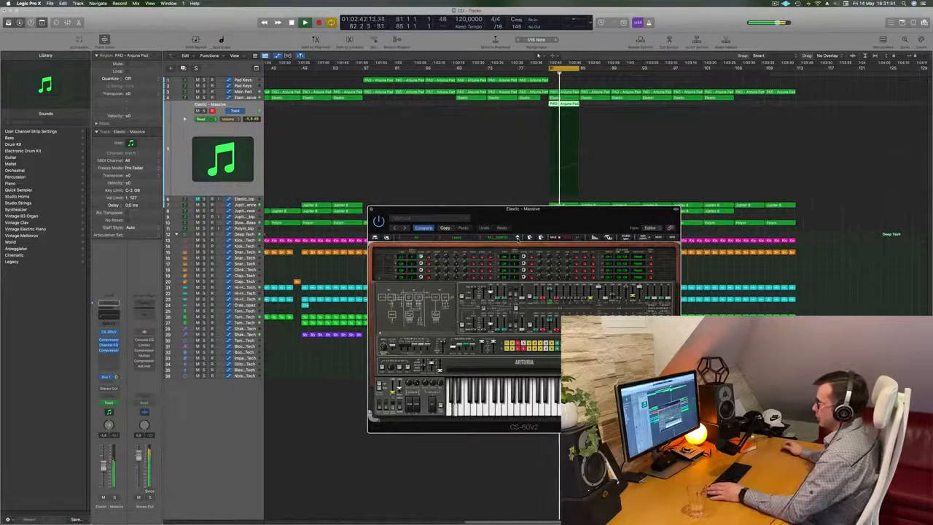
click(518, 237)
key(space)
key(space)
Move the CS-80V2 window aside and briefly solo the Elastic - Massive track to judge the lead sound over the cycle.
drag(557, 218, 524, 242)
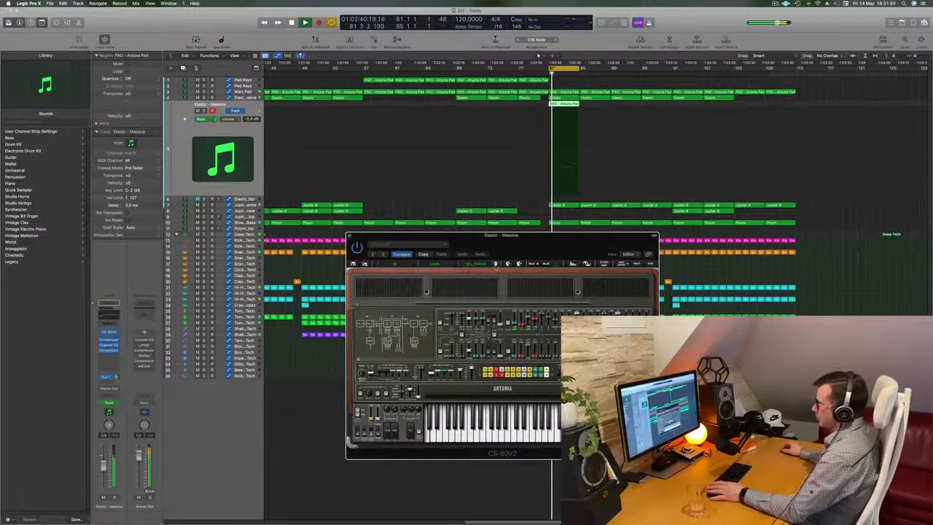
drag(522, 242, 483, 276)
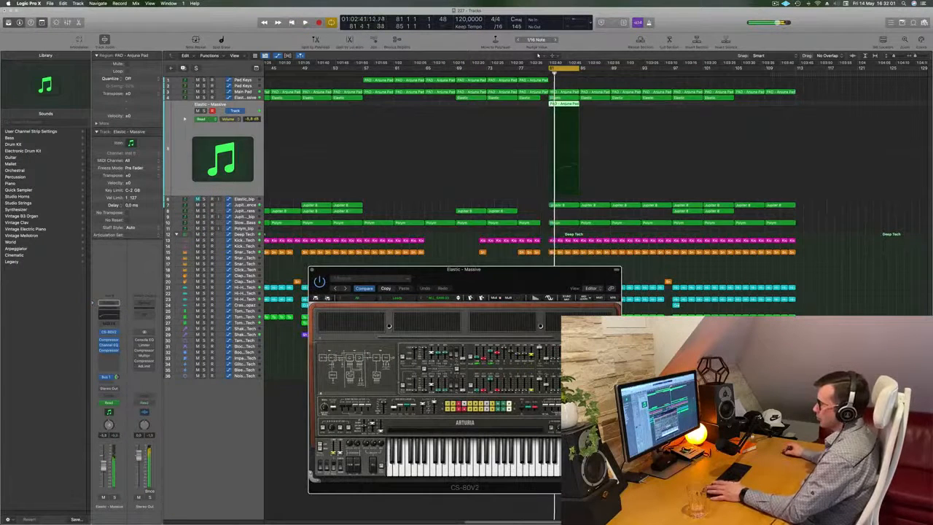
click(114, 497)
click(114, 496)
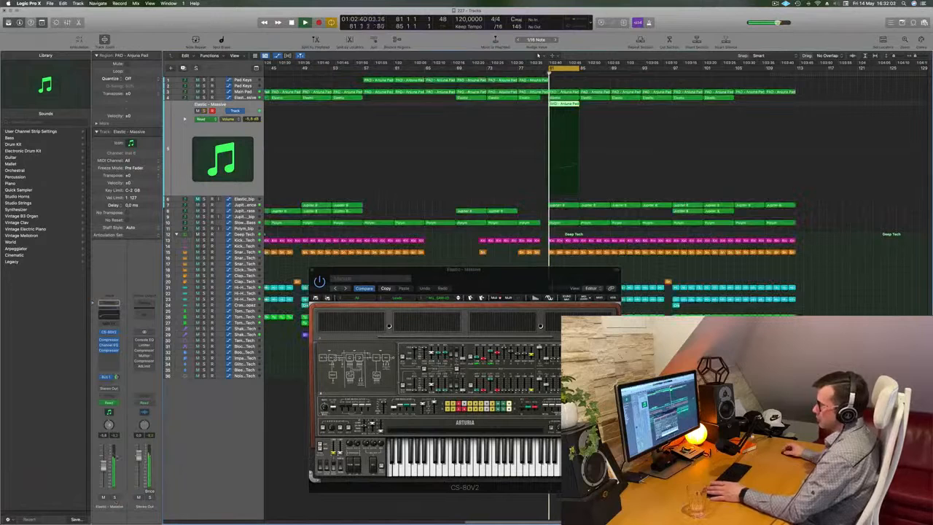
key(space)
key(space)
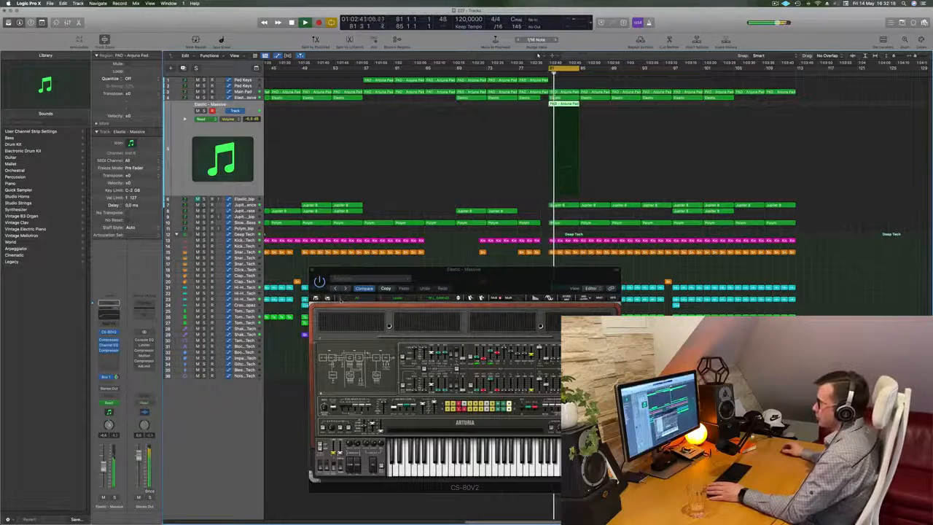
Load the HS_Control_Horns preset from the Brass category of the CS-80V2's All bank.
click(341, 299)
mouse_move(379, 418)
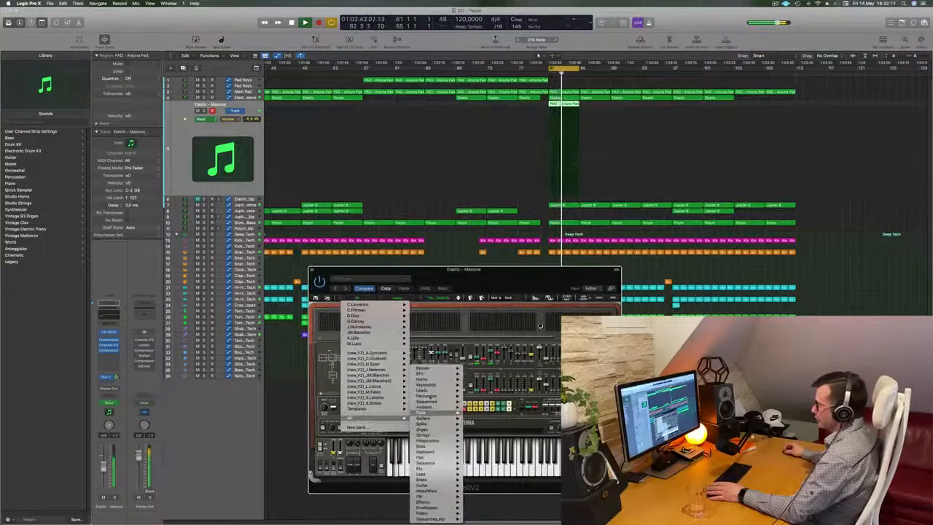
mouse_move(438, 373)
mouse_move(440, 433)
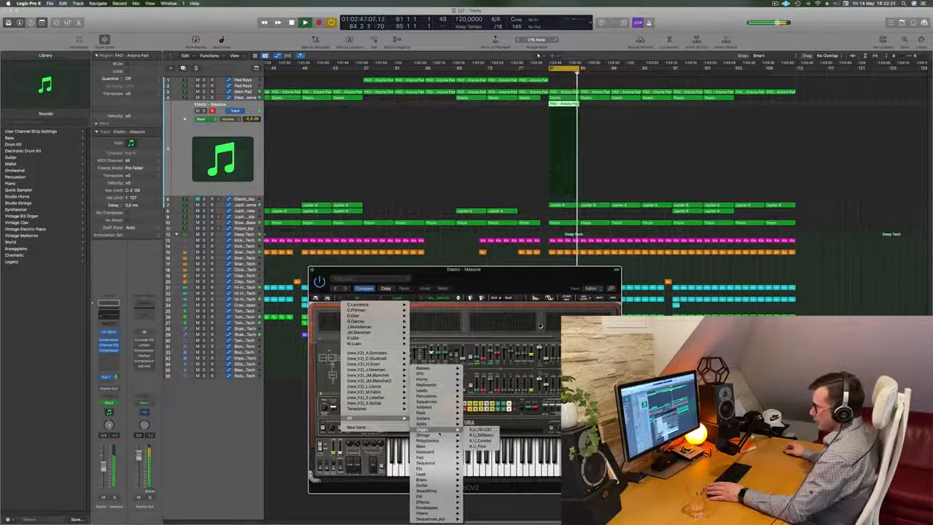
mouse_move(436, 480)
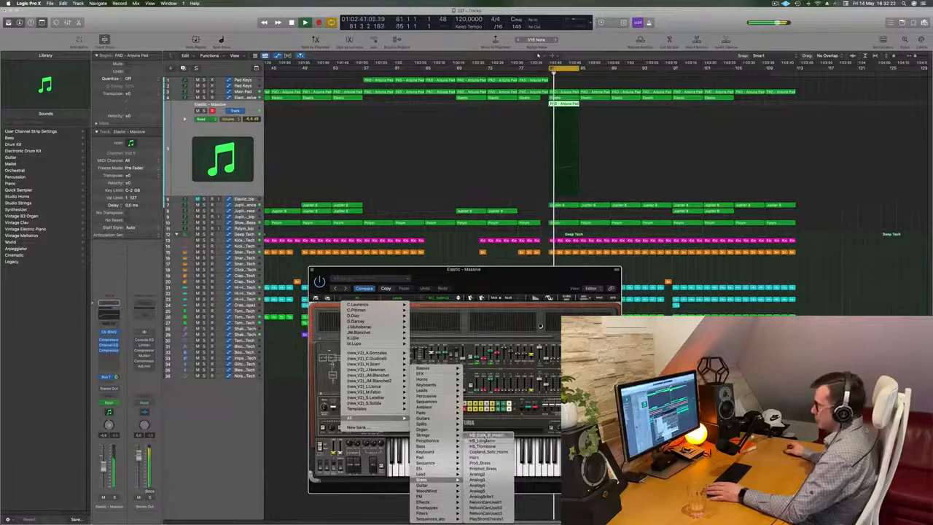
click(487, 435)
Reposition the CS-80V2 window and try the Top Pad setting and the presets following it.
drag(518, 284, 565, 161)
drag(432, 162, 338, 206)
click(296, 211)
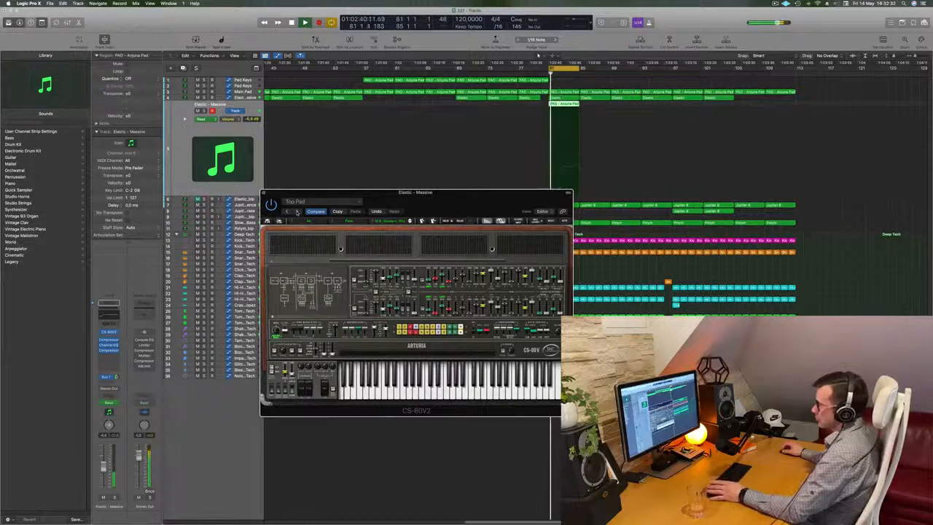
click(410, 221)
click(410, 221)
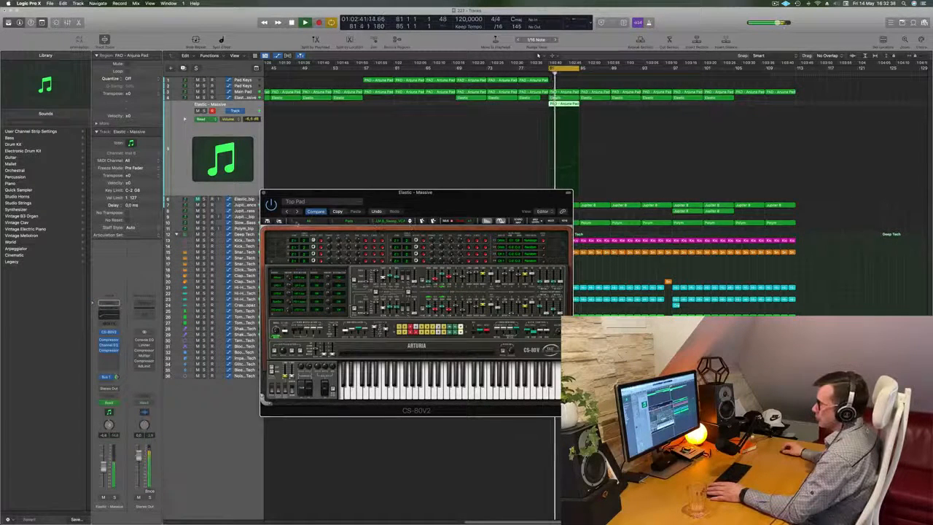
Reload HS_Control_Horns from the All bank's Brass category and move the plug-in window clear.
click(293, 222)
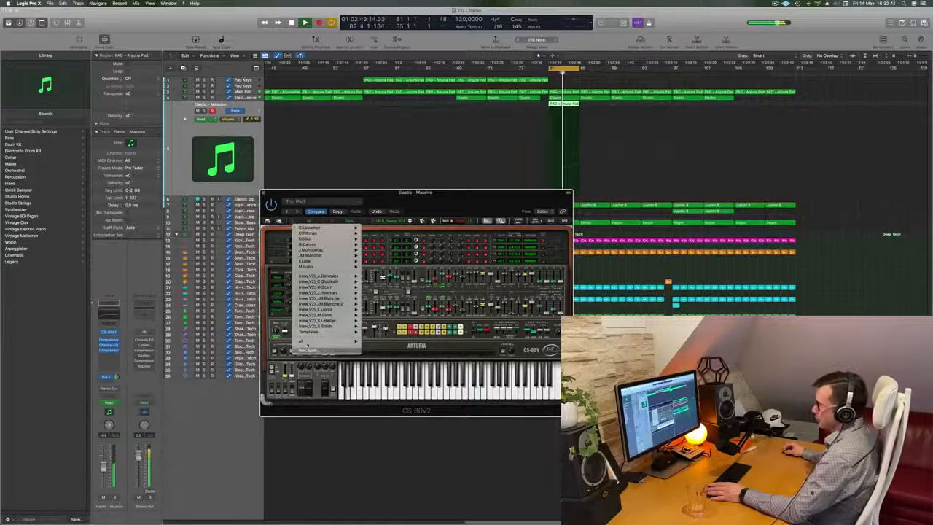
mouse_move(306, 343)
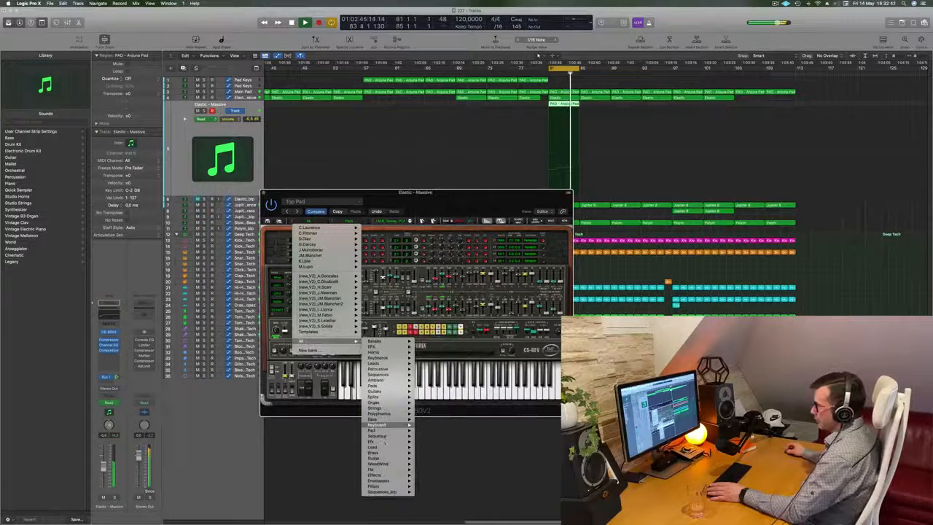
mouse_move(394, 424)
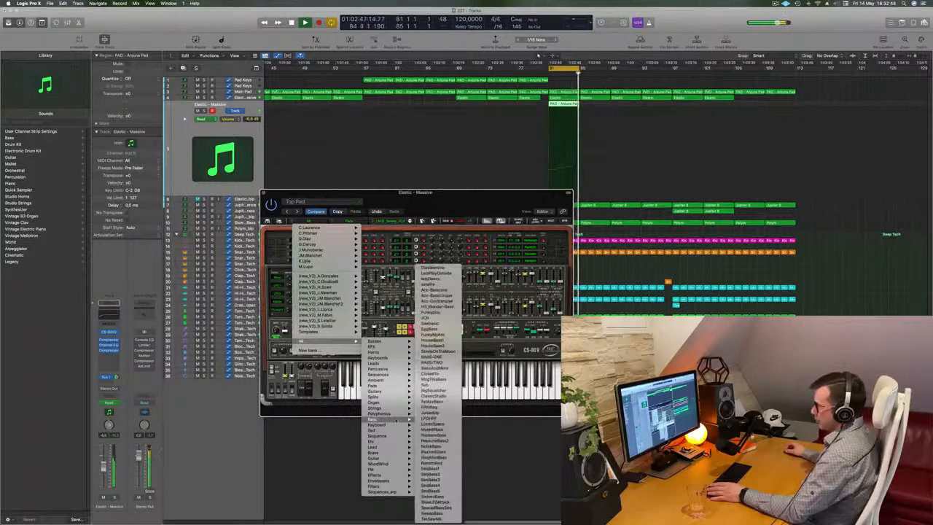
mouse_move(394, 452)
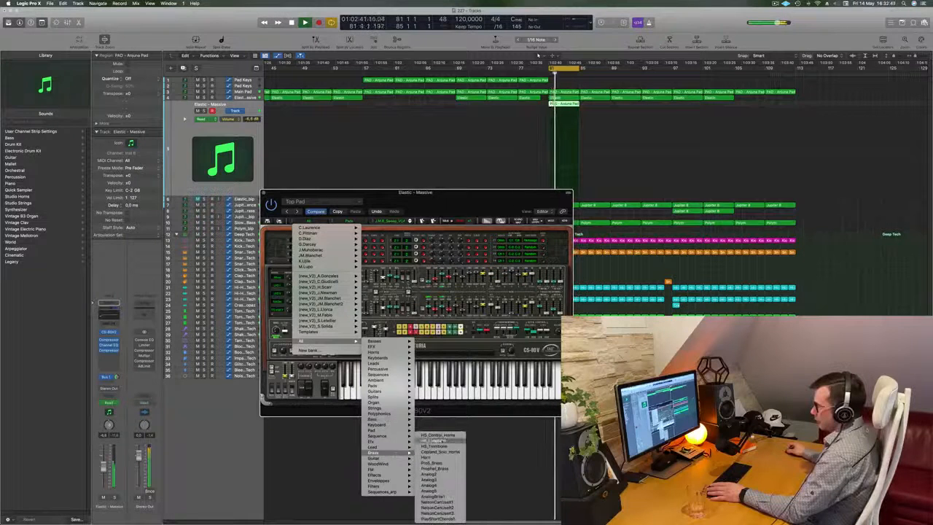
click(438, 435)
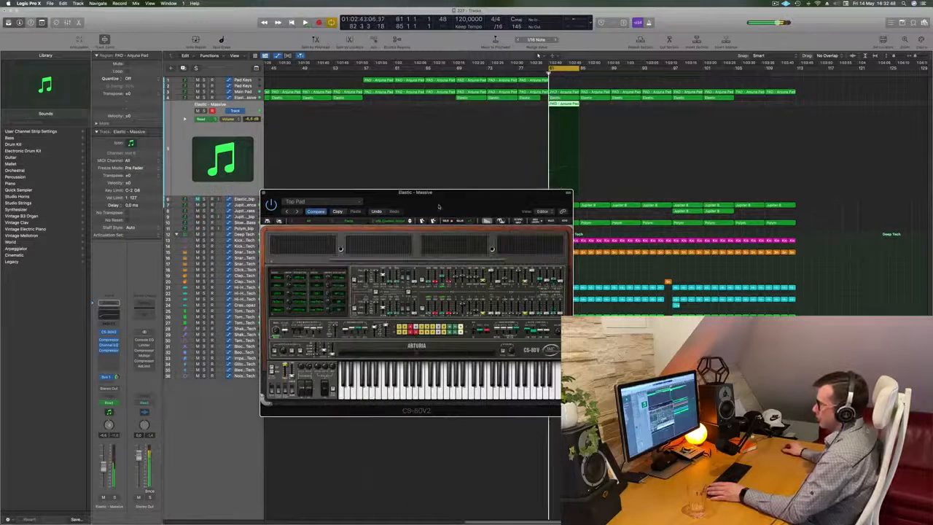
drag(446, 205, 478, 191)
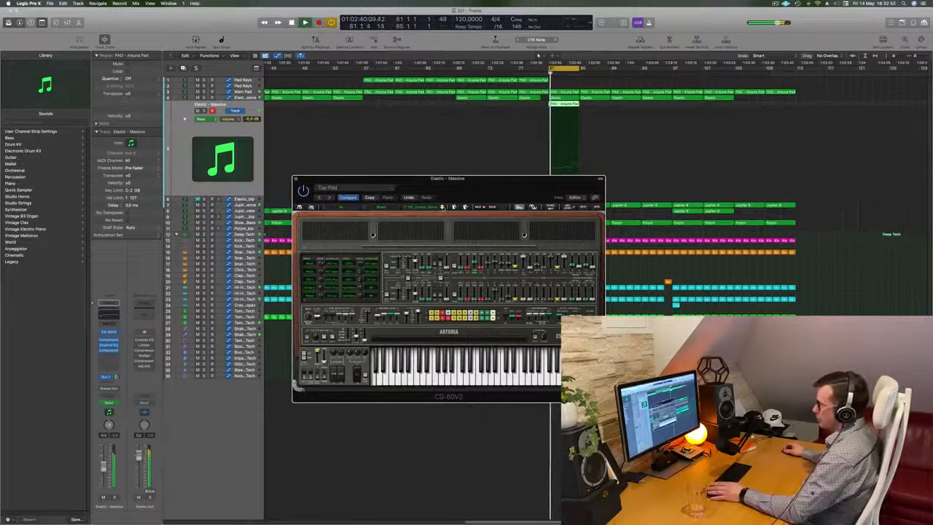
Step forward through two more Brass presets and briefly solo the track to hear the sound alone.
click(441, 206)
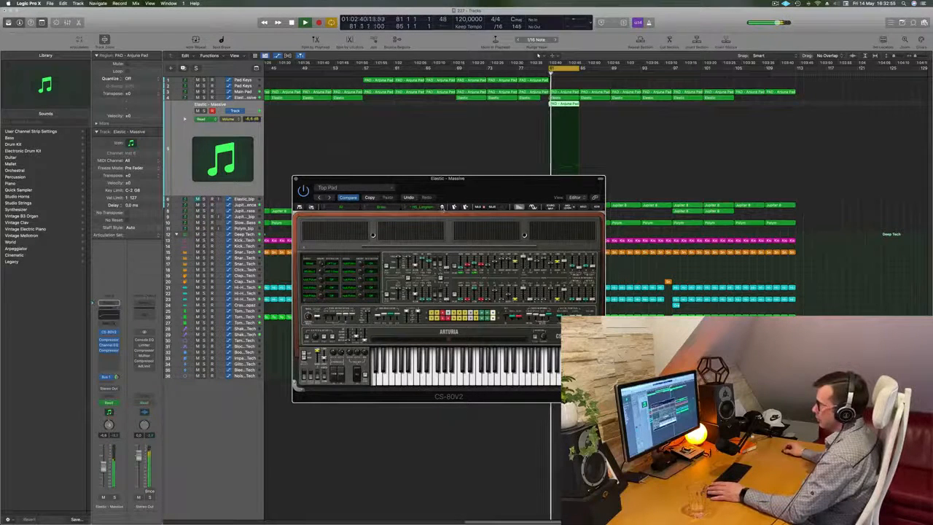
click(441, 207)
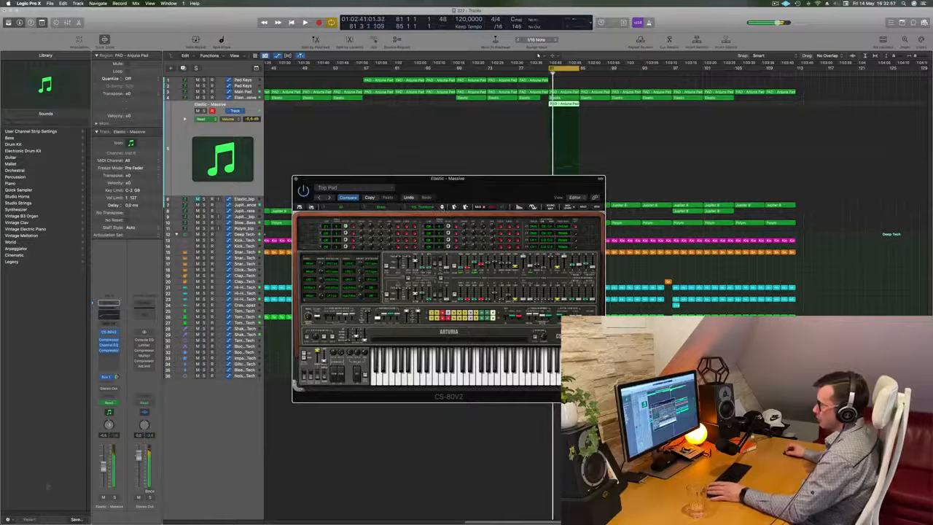
click(114, 498)
click(114, 498)
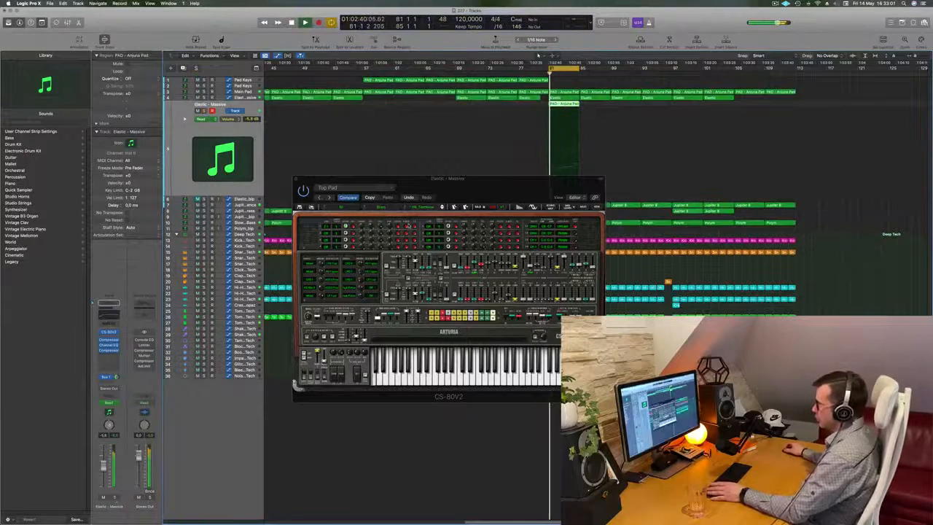
Open the pad region at bar 81 in the Piano Roll, raise all its notes in pitch and resume playback.
double_click(567, 105)
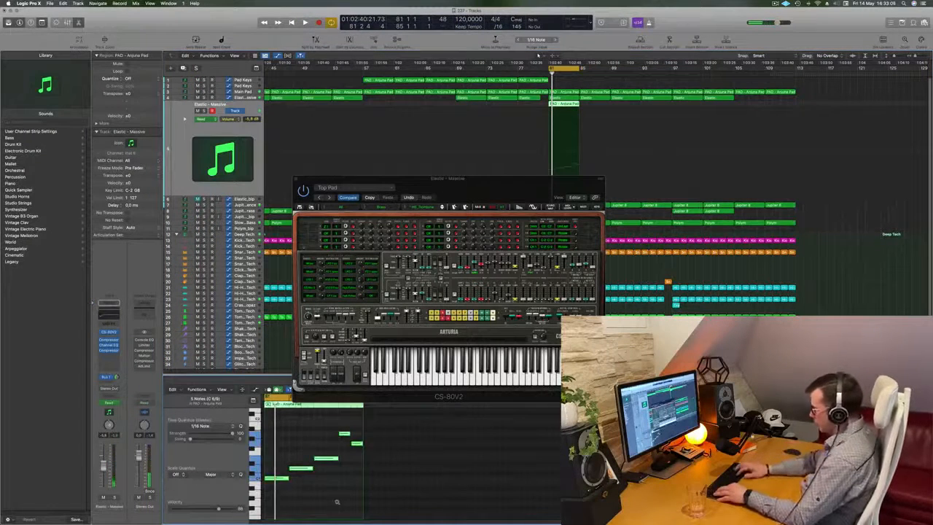
key(space)
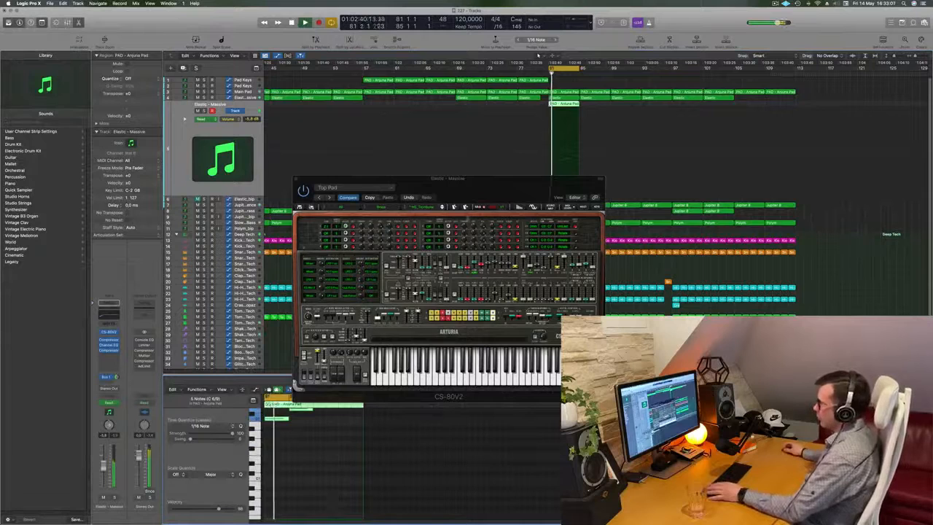
drag(523, 195, 534, 200)
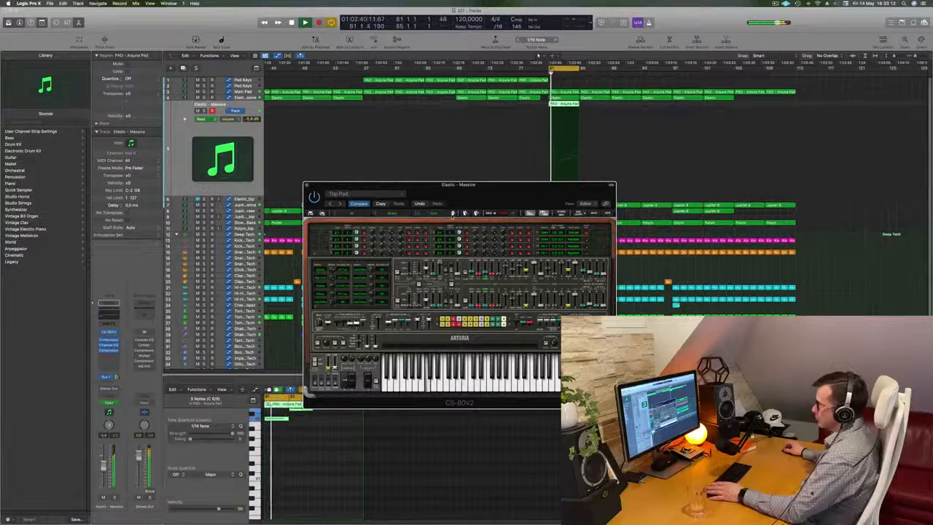
Compare further CS-80V2 Brass presets against the cycled section using the raised notes.
click(452, 214)
click(453, 214)
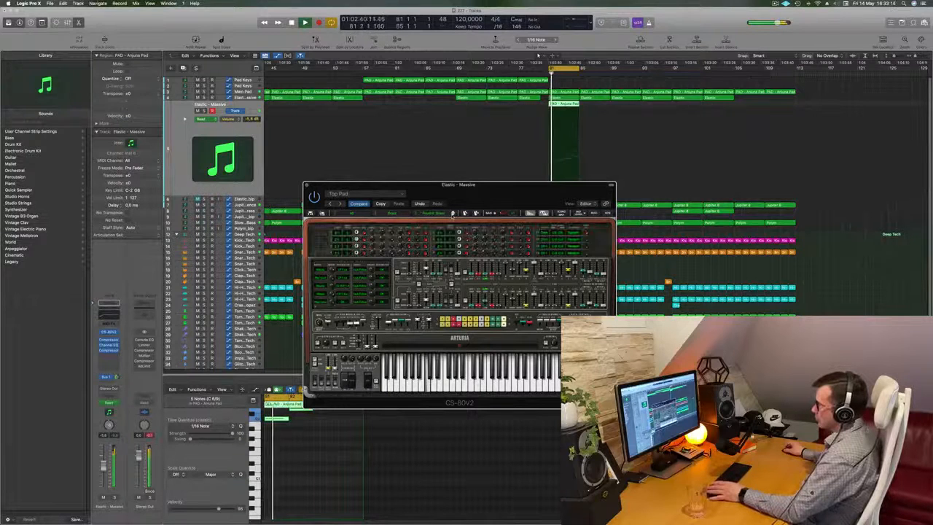
click(453, 214)
click(452, 214)
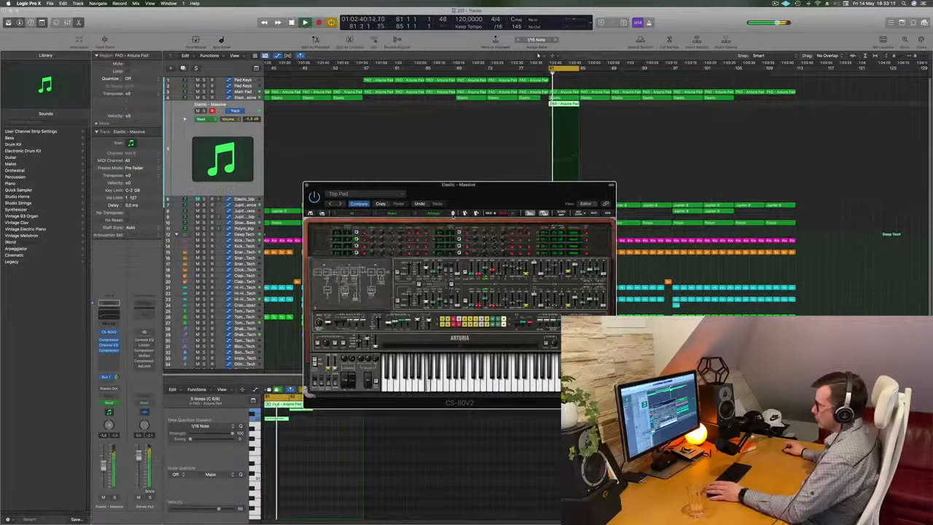
click(452, 214)
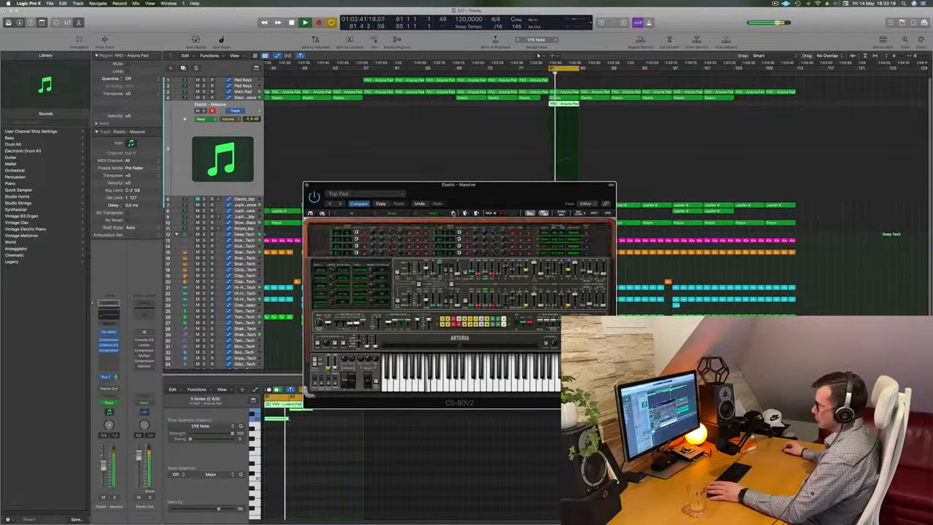
click(453, 214)
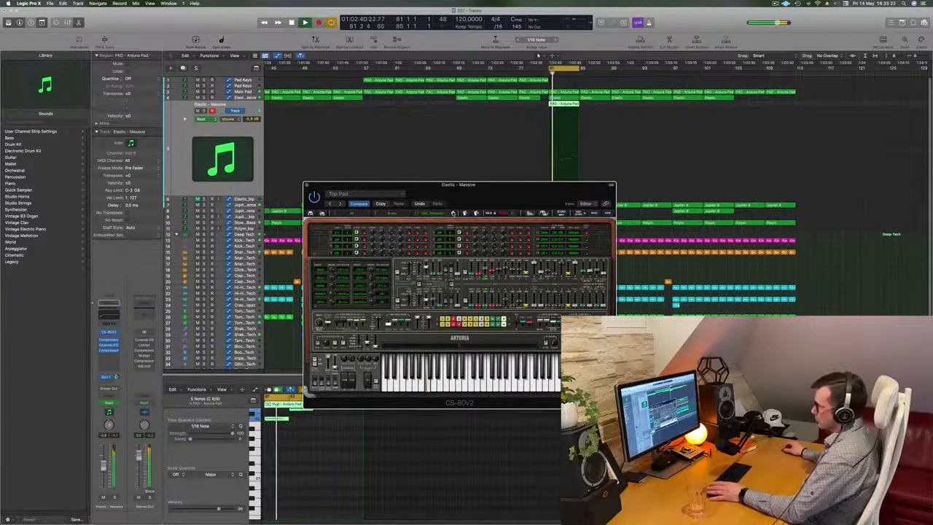
click(453, 215)
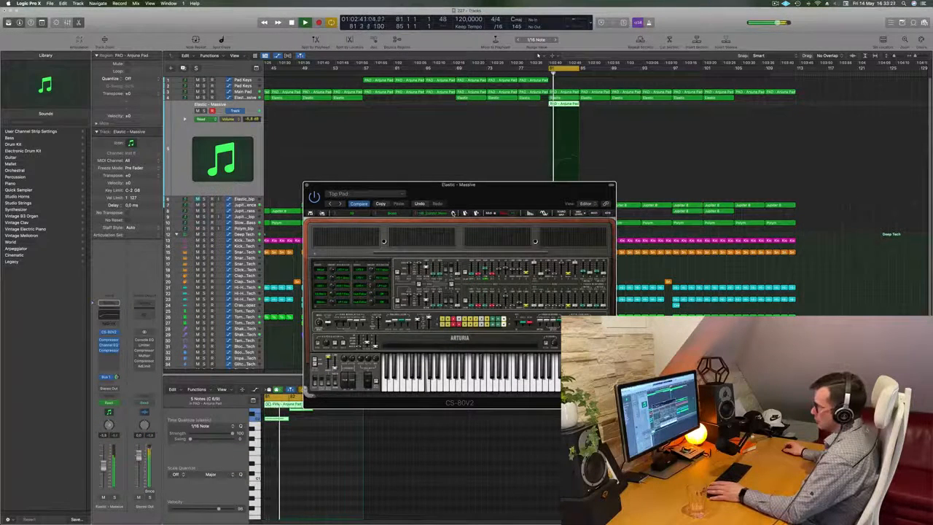
key(space)
click(452, 214)
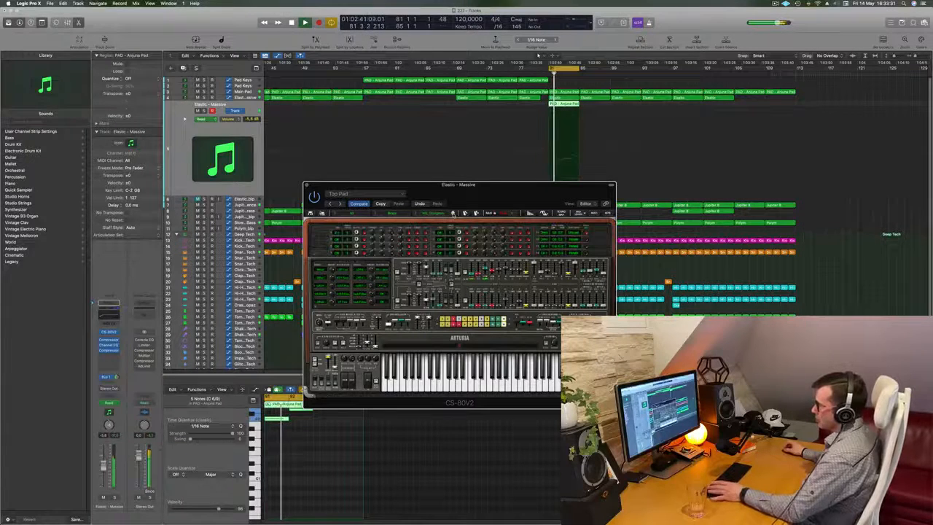
Close the CS-80V2 window and lower the Elastic - Massive track's volume to -11.4 dB, replaying the section to check the balance.
drag(472, 199, 494, 219)
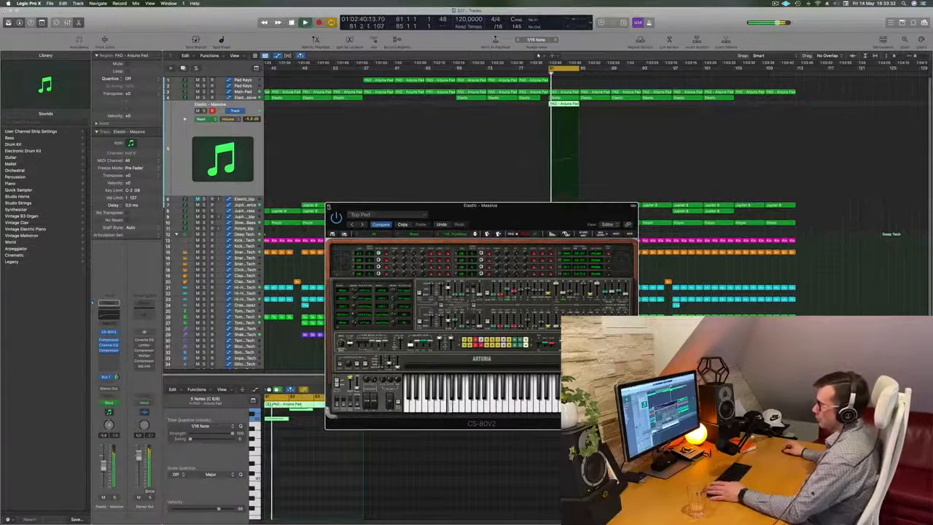
key(super+w)
key(space)
drag(104, 467, 104, 472)
key(space)
key(space)
key(space)
key(space)
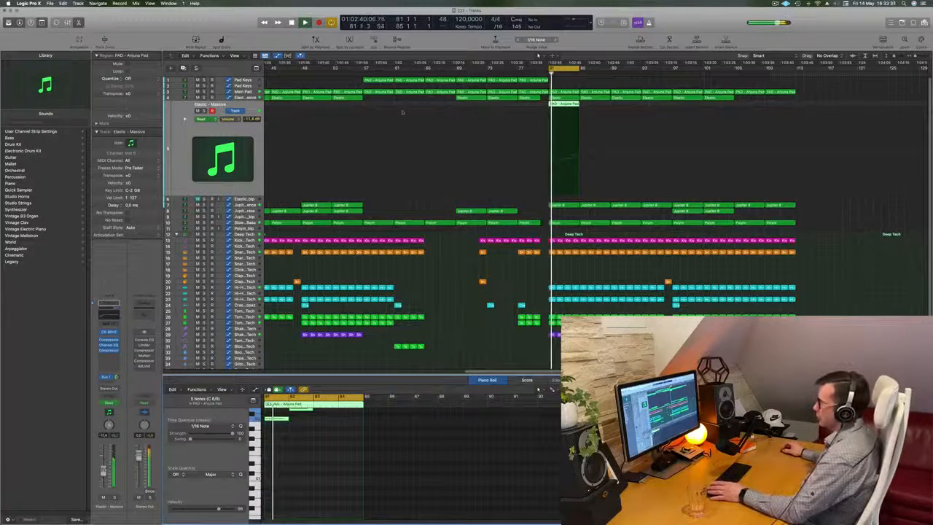
Enable the low-cut band in the track's Channel EQ, set it to 183 Hz and restart the cycle.
click(109, 345)
click(325, 123)
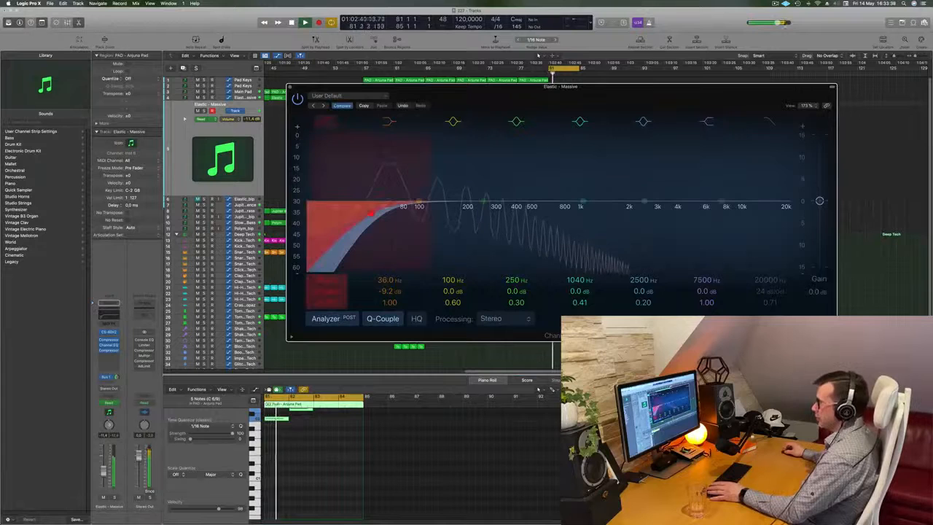
drag(367, 215, 461, 214)
key(space)
key(space)
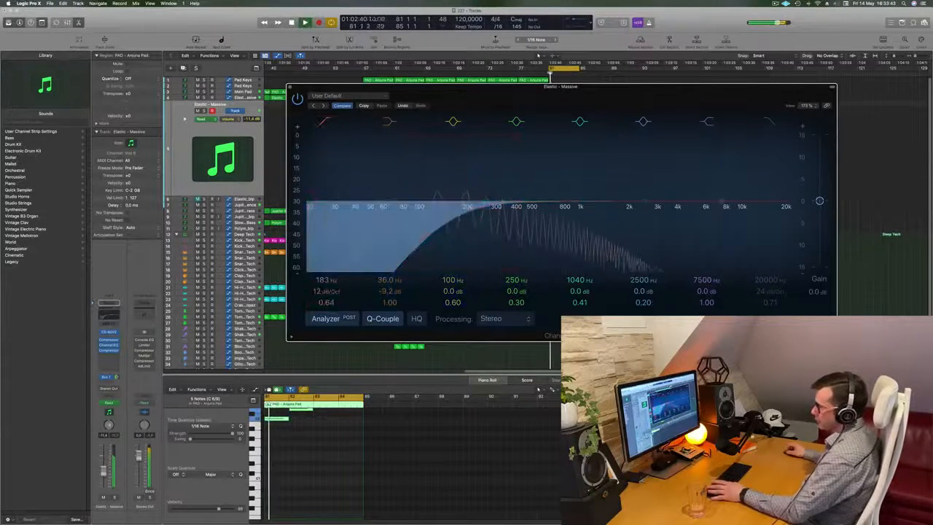
Raise the Elastic - Massive track's volume, look through its insert effect choices and close the Channel EQ window.
drag(104, 470, 104, 468)
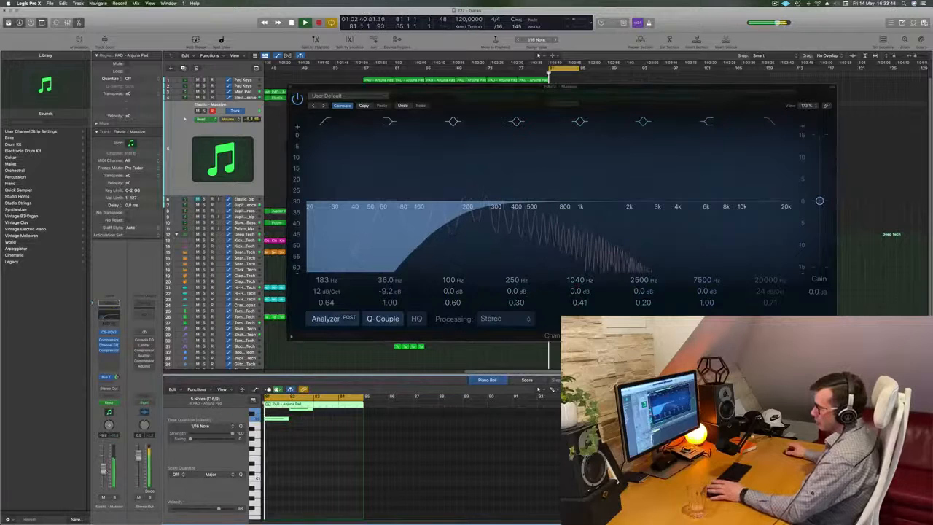
click(109, 378)
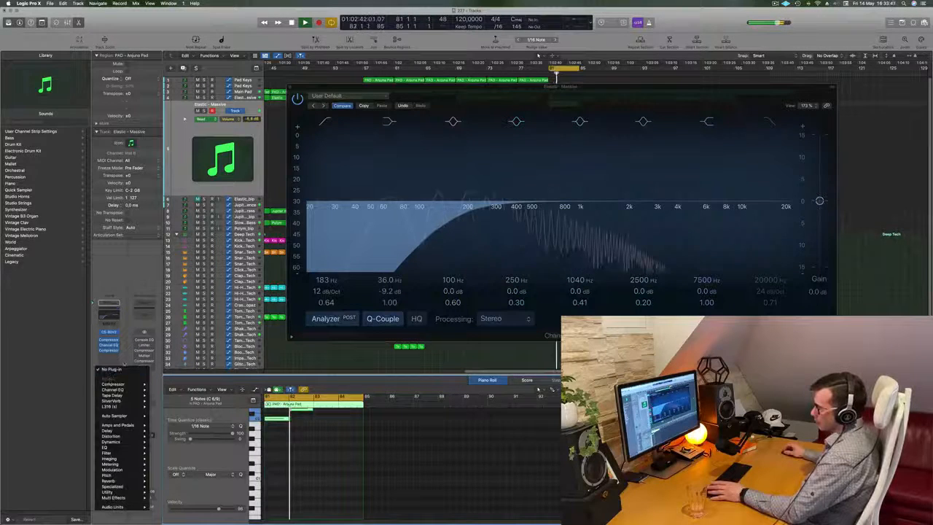
click(113, 377)
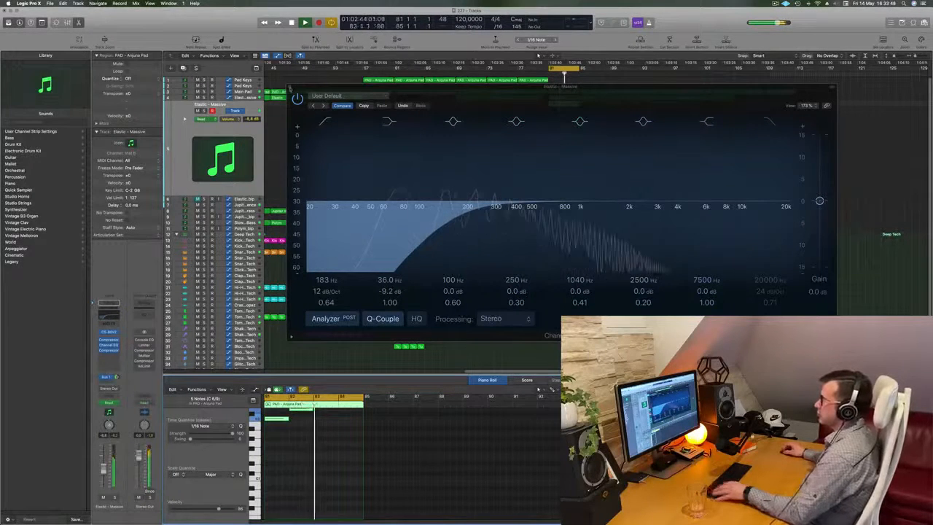
click(290, 87)
Repeat the Elastic - Massive track's pad region at bar 81 three times to fill up to bar 97, then restart playback.
scroll(597, 201, down, 5)
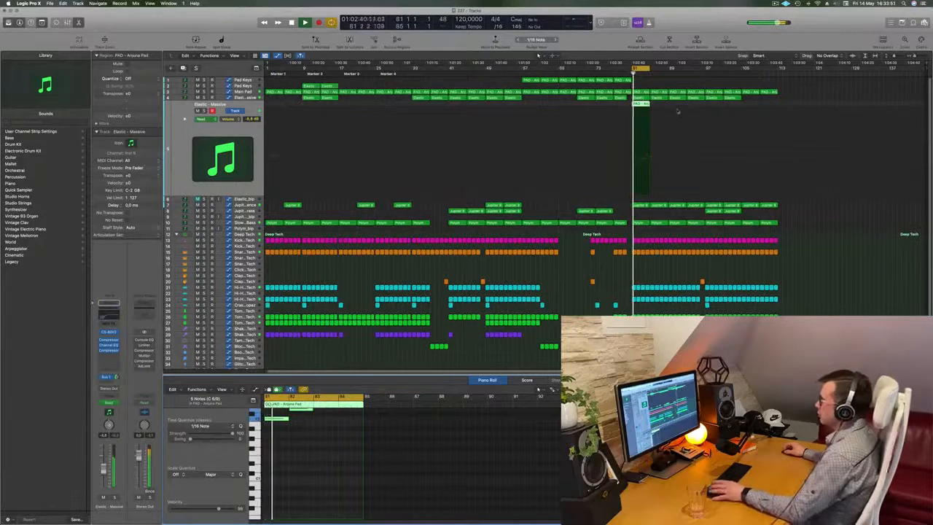
drag(673, 106, 643, 106)
key(super+r)
key(super+r)
key(super+r)
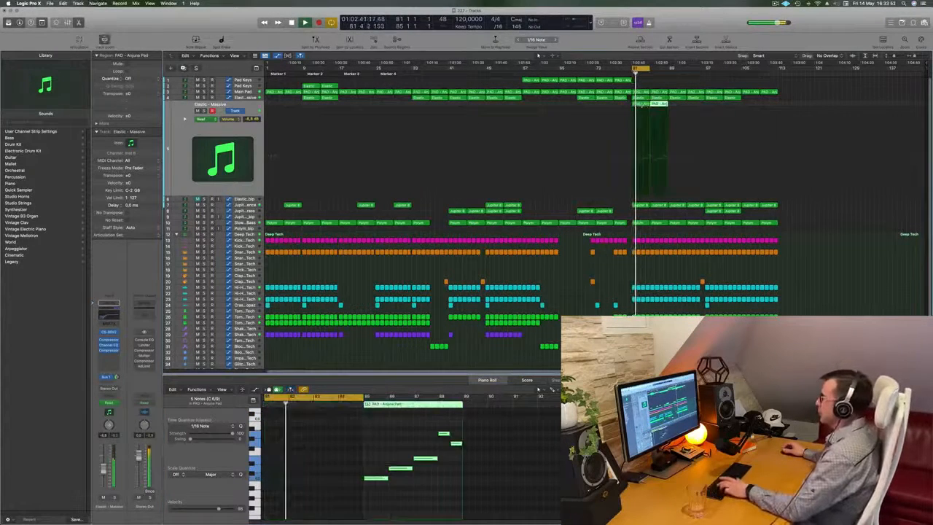
key(space)
key(space)
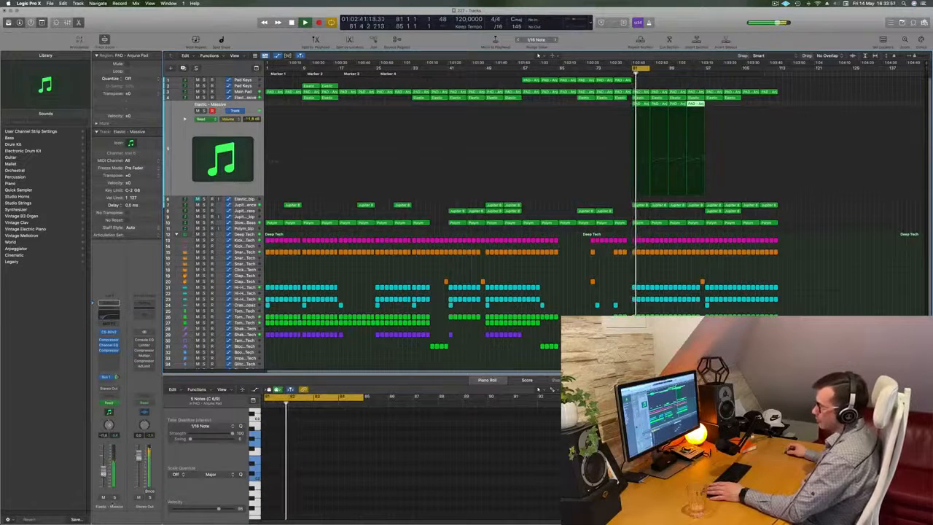
Check the Elastic - Massive track in solo, adjust its Bus 1 send and set its volume to -12.4 dB.
key(s)
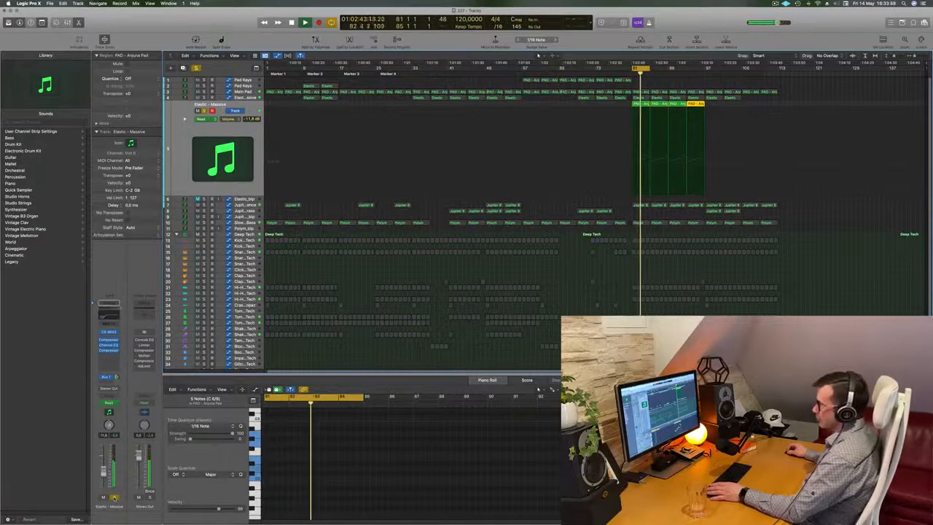
key(s)
drag(103, 472, 104, 468)
drag(117, 378, 117, 377)
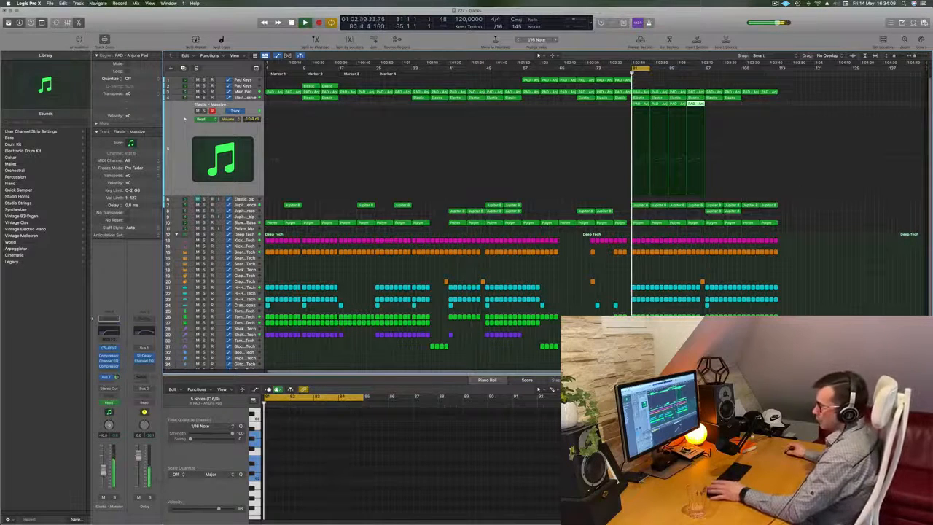
drag(102, 464, 103, 474)
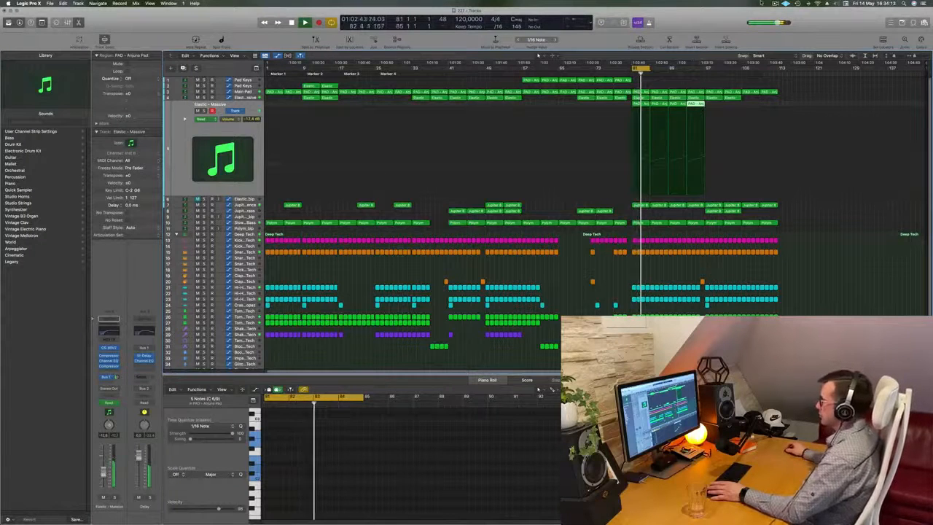
Extend the cycle range to bar 97 and repeat the two Jupiter 8 brass regions at bar 97 to reach bar 113.
click(743, 155)
drag(648, 67, 704, 70)
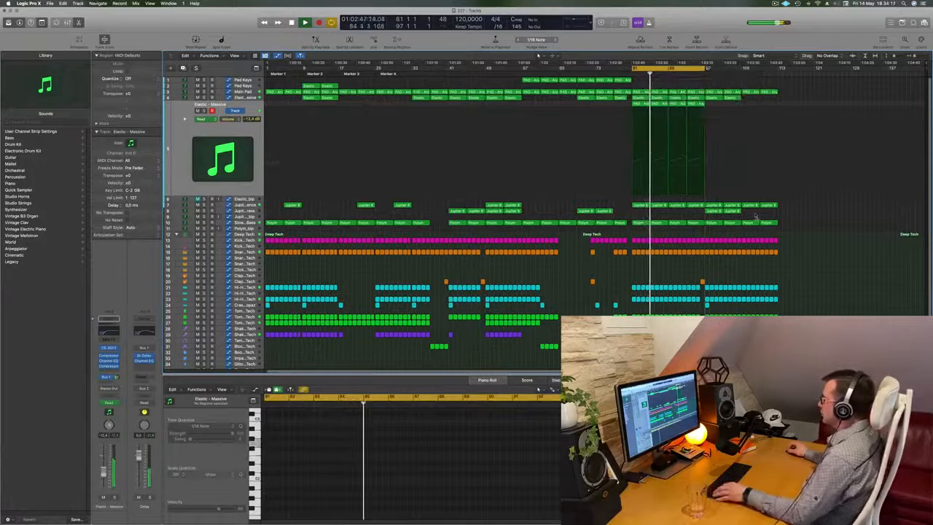
drag(745, 214, 718, 212)
key(super+r)
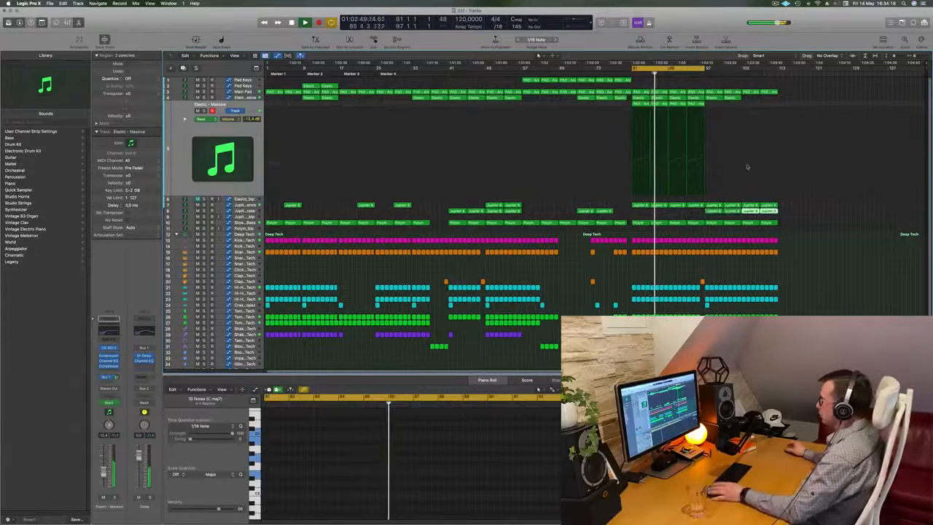
Set the cycle range to bars 97–113, repeat all regions inside it twice and restart playback.
drag(706, 69, 778, 68)
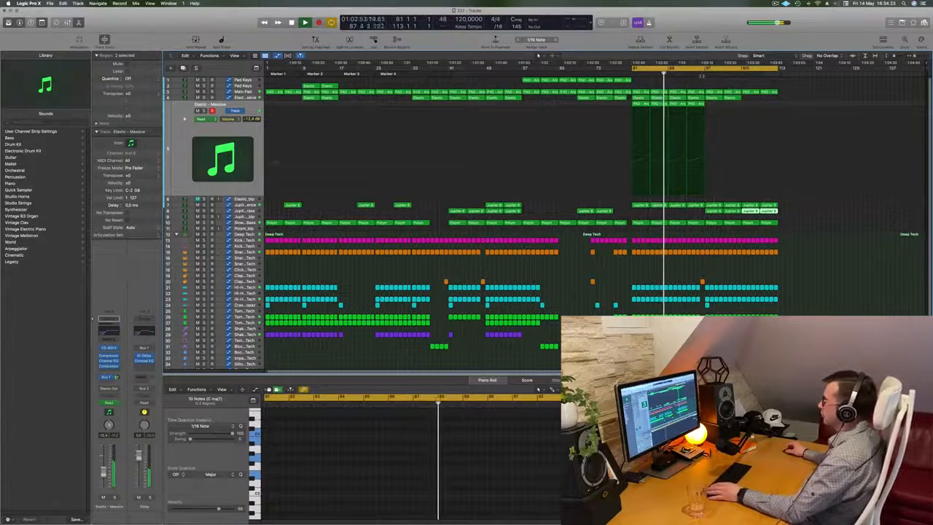
drag(693, 69, 762, 69)
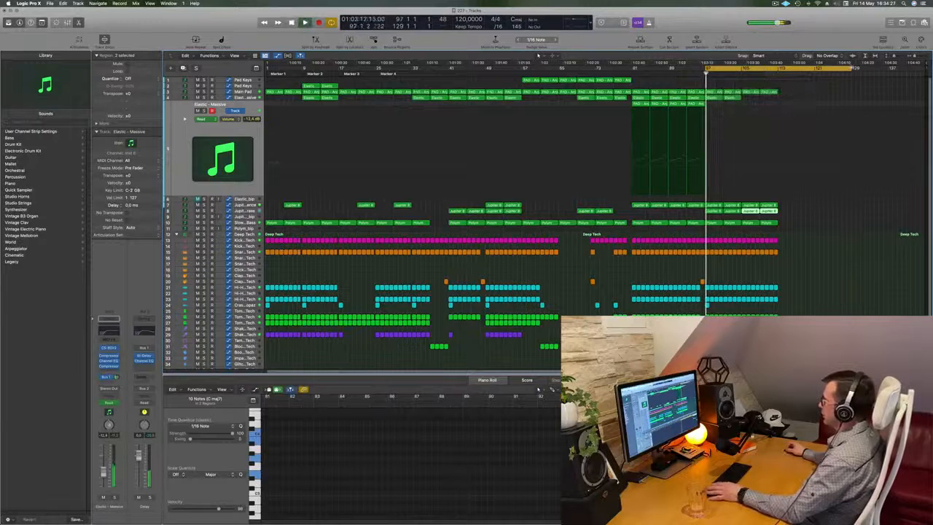
drag(853, 69, 778, 69)
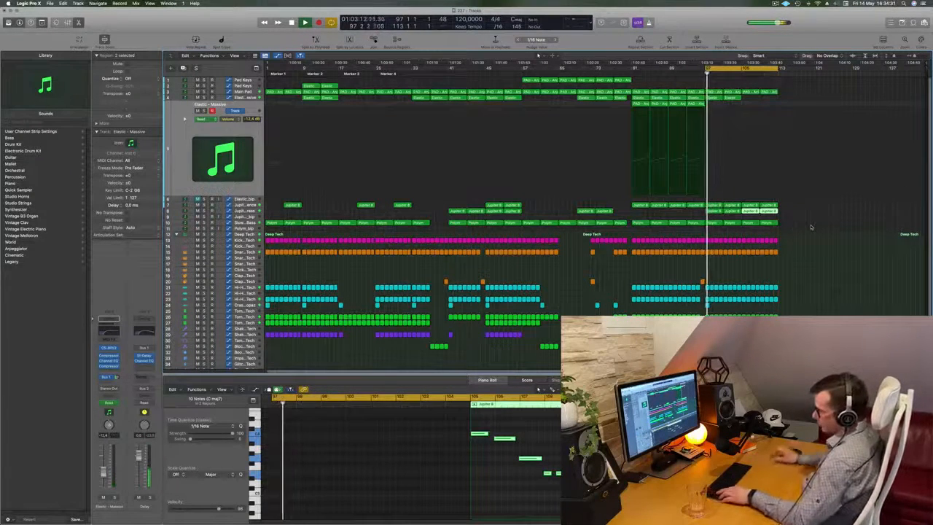
key(super+r)
key(super+r)
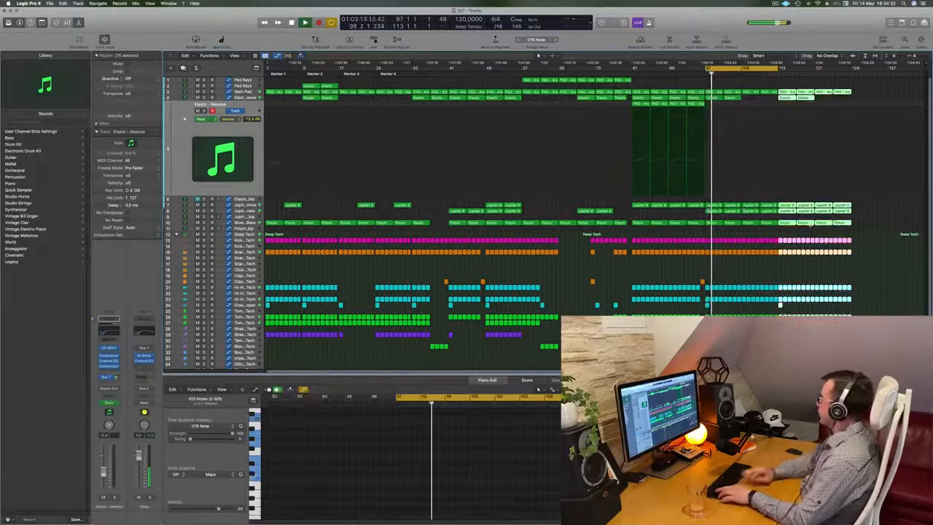
key(space)
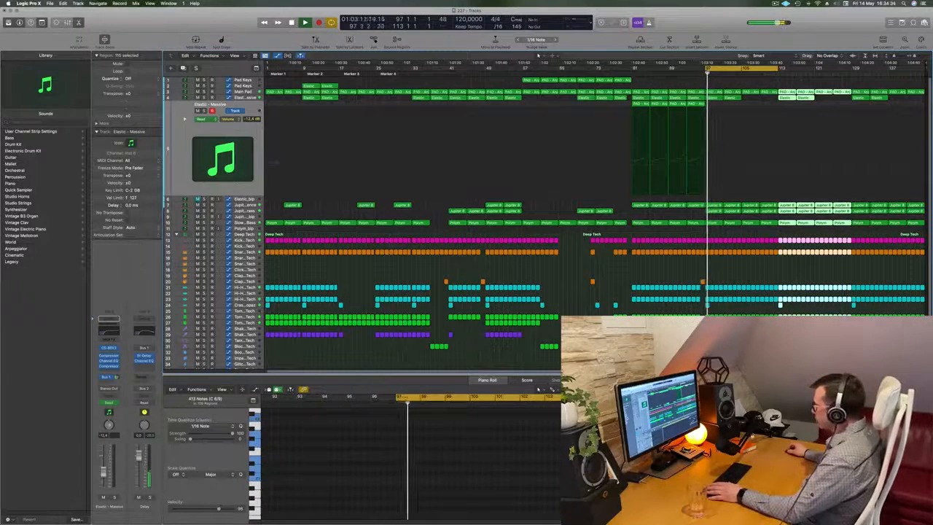
Select the shaker regions between bars 81 and 97 and repeat them twice.
drag(628, 330, 702, 337)
key(super+r)
key(super+r)
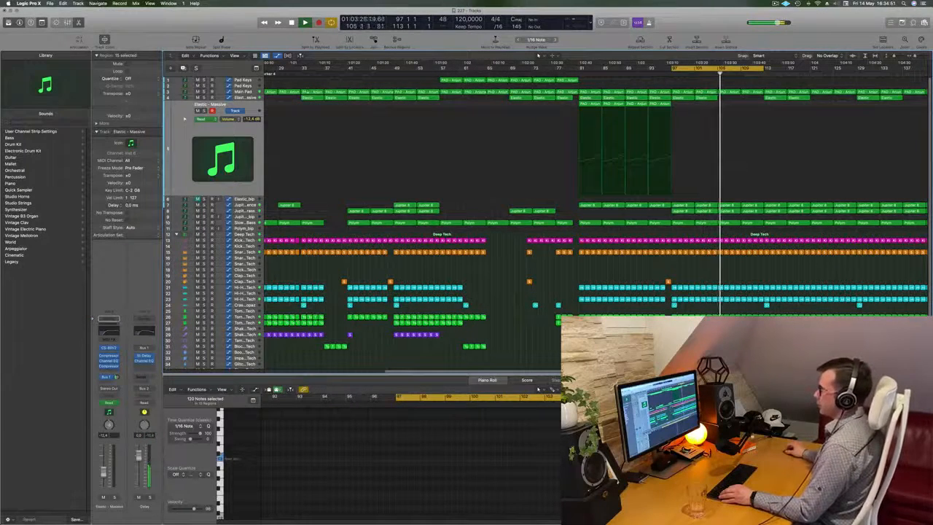
Select the Main Pad track and raise its automation curve into a continued climb ending at bar 113.
click(237, 92)
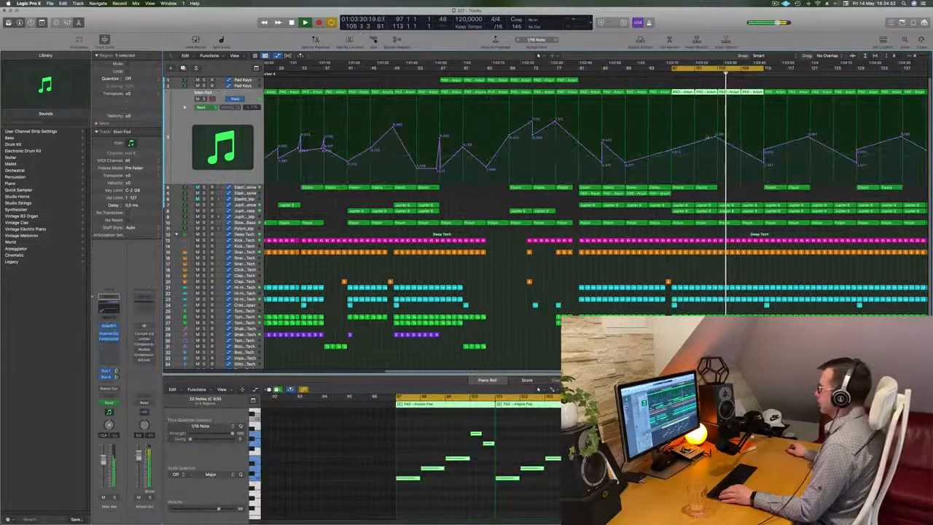
click(763, 164)
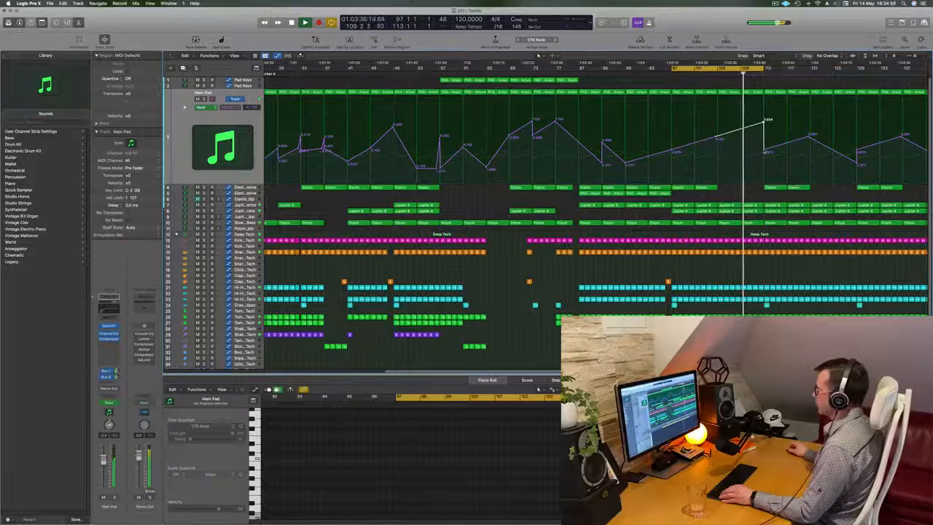
scroll(766, 153, up, 4)
scroll(777, 75, down, 5)
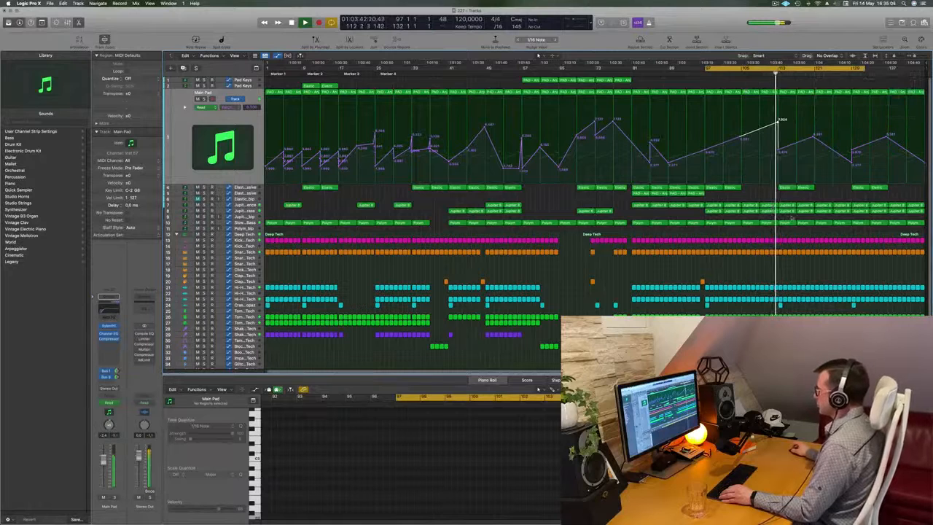
Delete the three Jupiter 8 brass regions from bar 113 to 125 and select the Jupiter 8 Sequence track.
drag(817, 213, 822, 213)
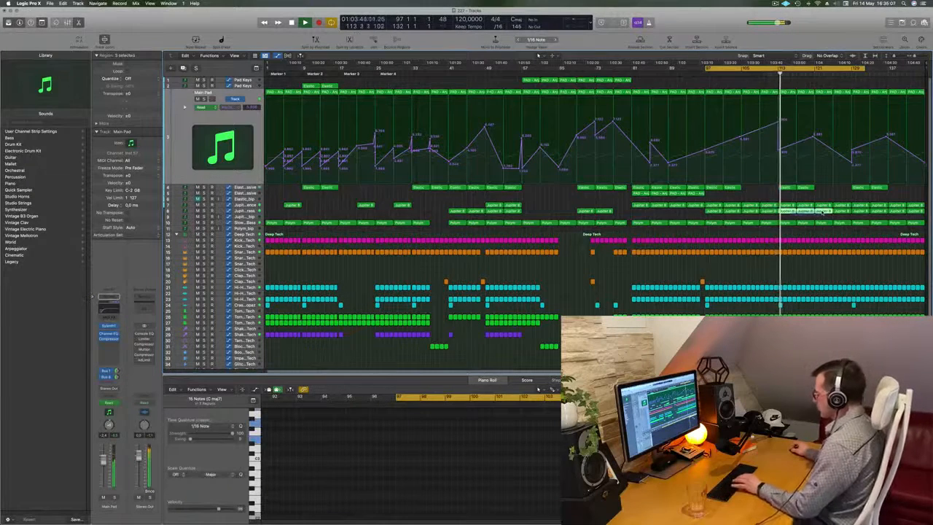
key(Delete)
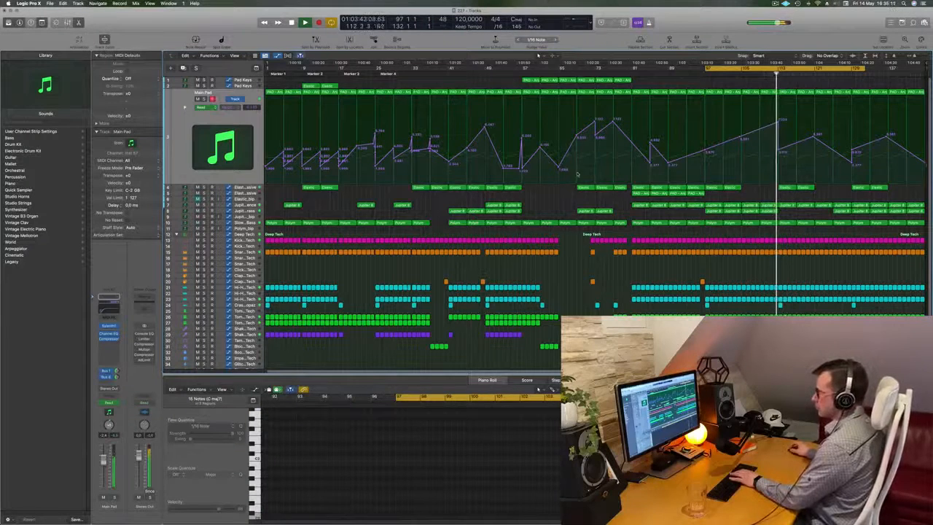
click(252, 206)
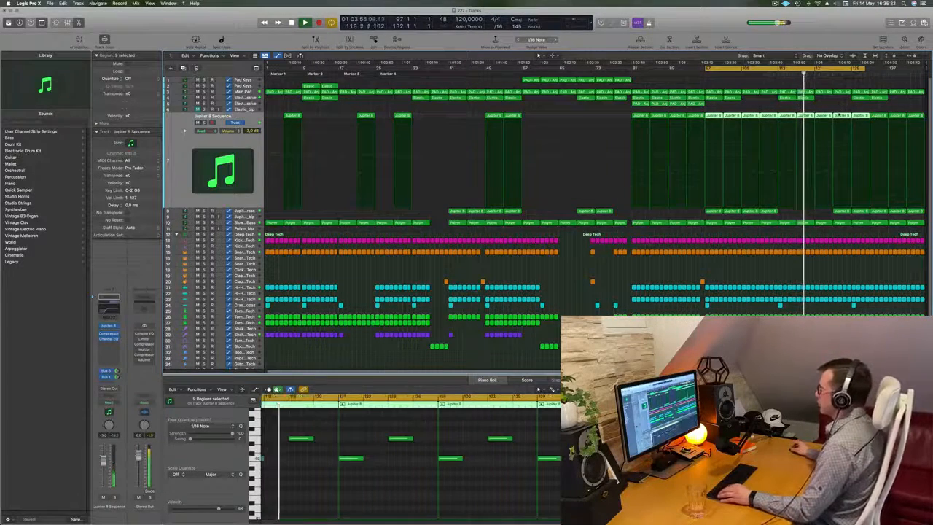
scroll(837, 114, up, 2)
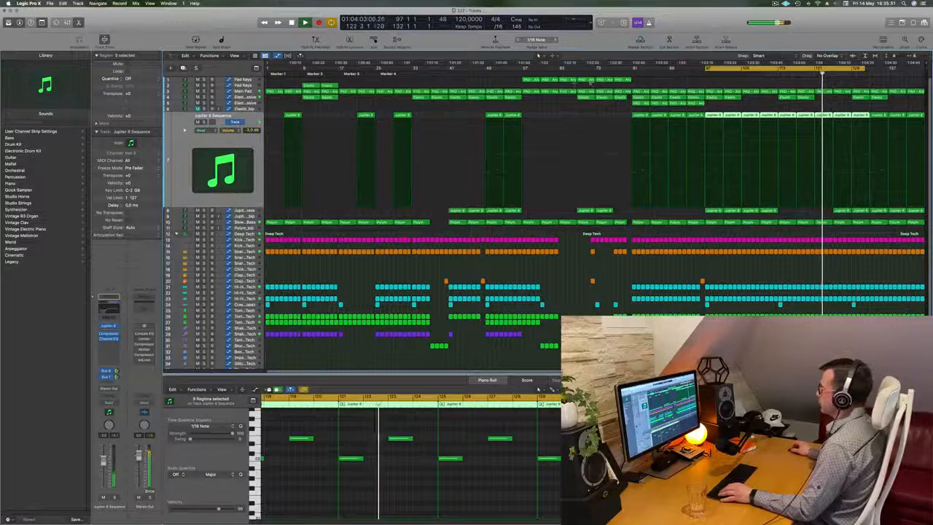
Copy four Pad Keys regions to bar 121 and delete the three Jupiter 8 brass regions between bars 125 and 137.
drag(589, 85, 830, 81)
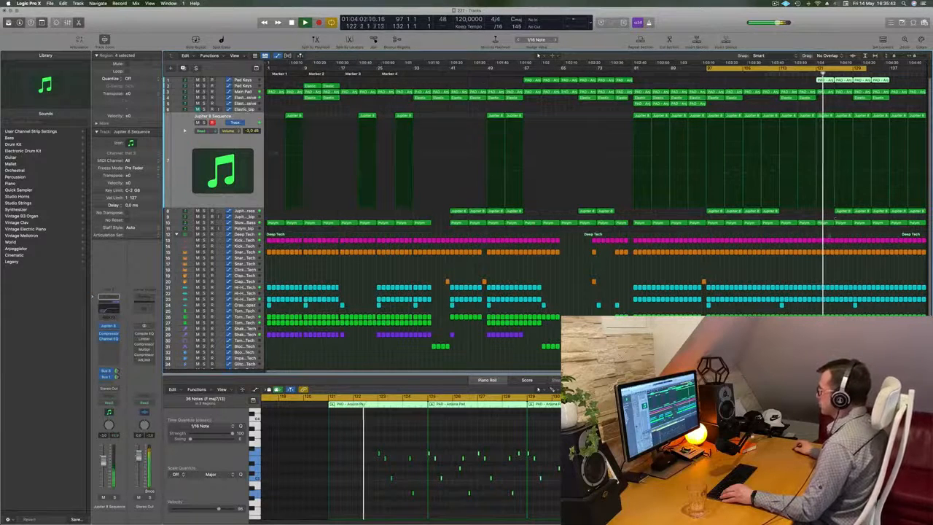
click(843, 212)
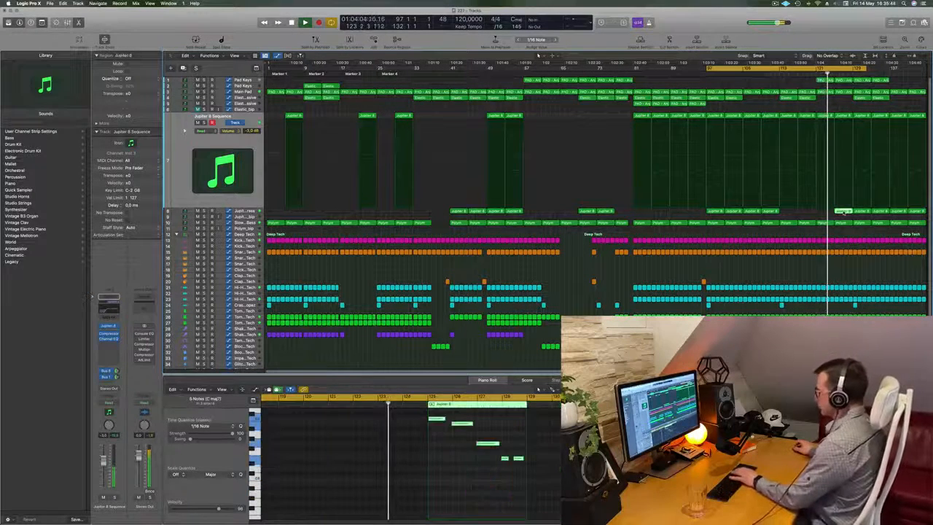
key(Delete)
click(862, 212)
key(Delete)
click(881, 213)
key(Delete)
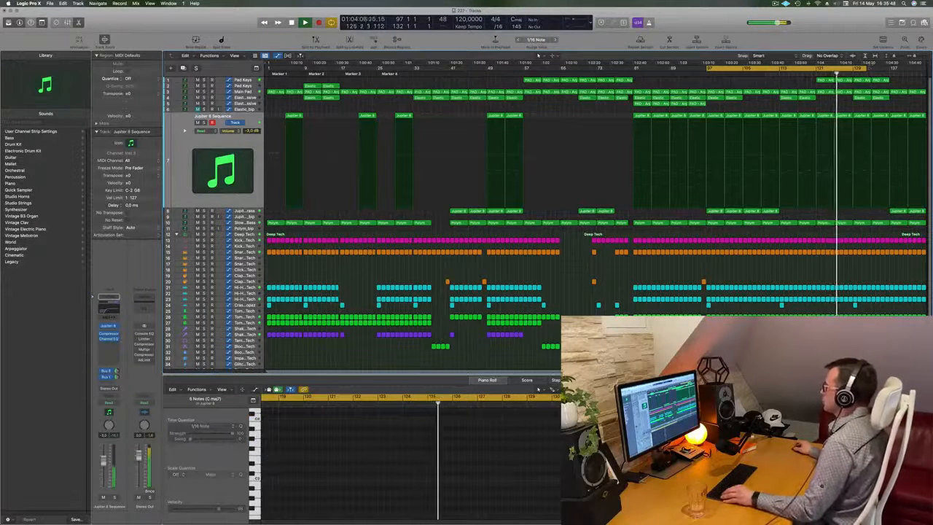
Set the cycle range to bars 129–145, repeat all regions inside it once and clear the selection.
drag(864, 69, 929, 72)
click(865, 70)
drag(853, 69, 924, 73)
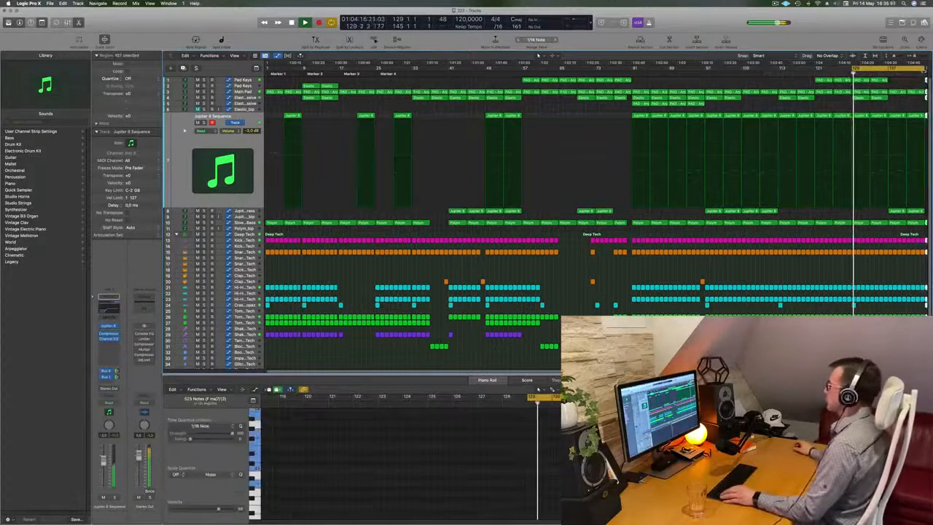
key(ctrl+super+r)
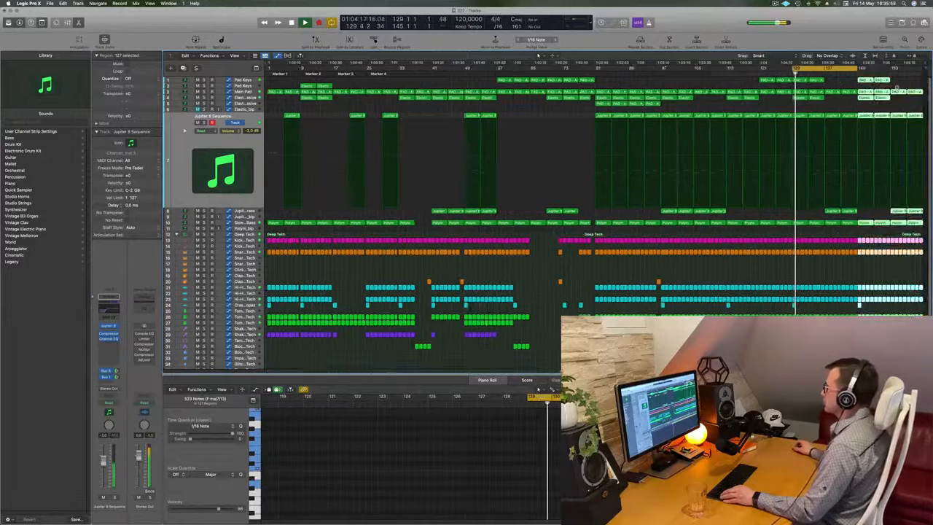
click(845, 107)
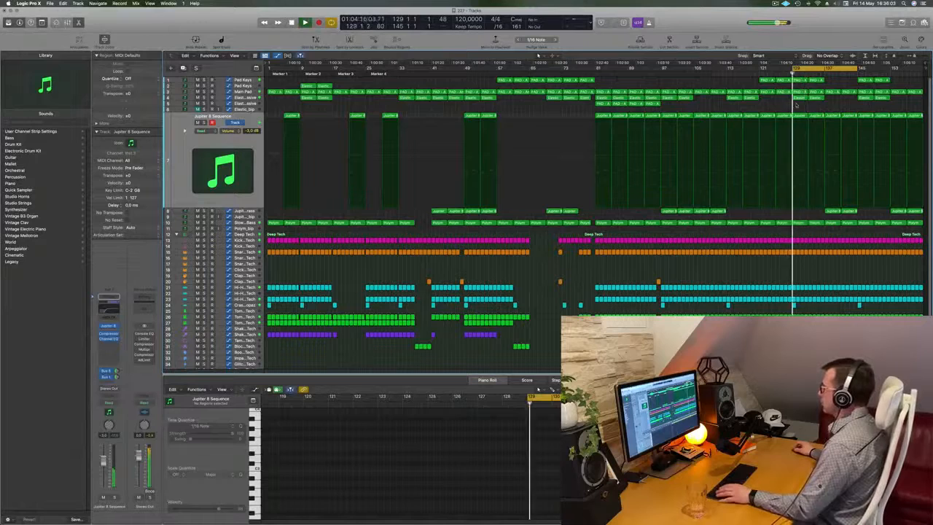
Delete the two Elastic regions starting at bar 129 and the two Jupiter 8 brass regions starting at bar 137.
drag(796, 105, 817, 101)
click(814, 107)
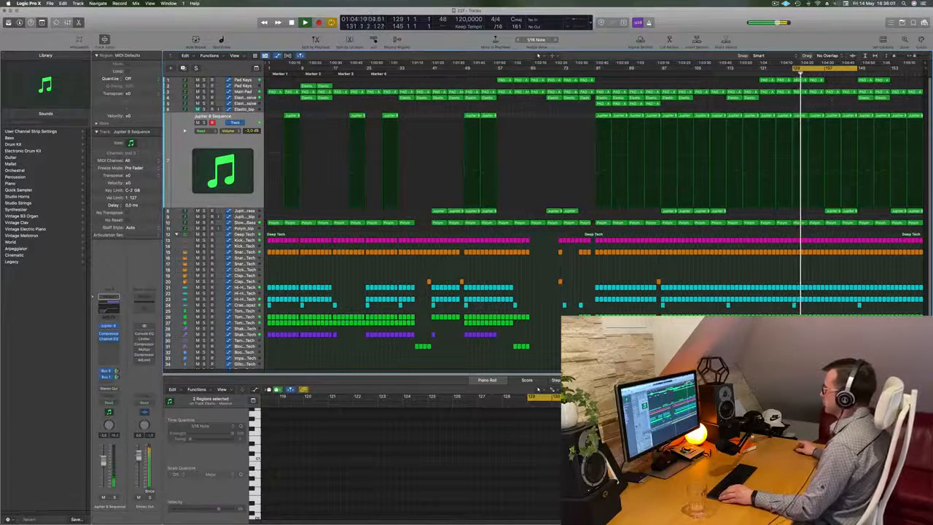
click(845, 213)
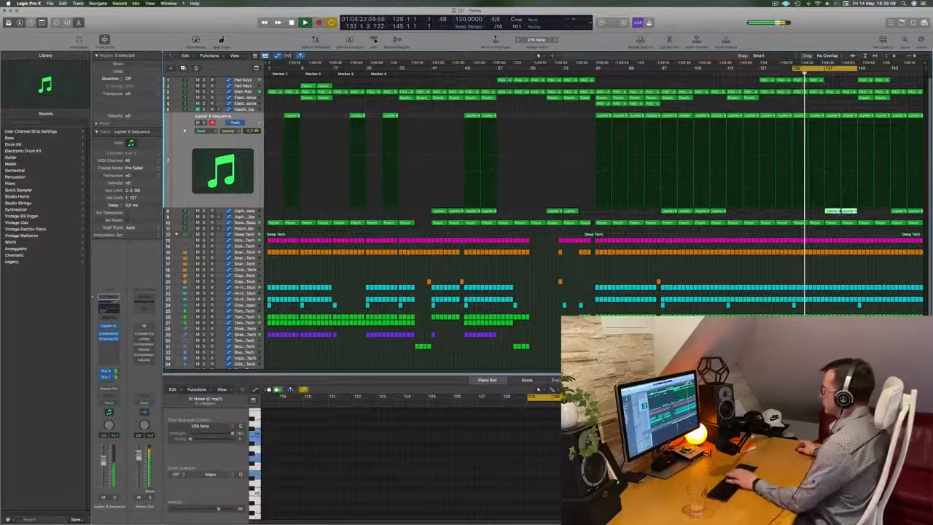
key(Delete)
Delete the two Pad Keys regions starting at bar 145 and copy the two Elastic regions from bar 145 to bar 137.
click(867, 79)
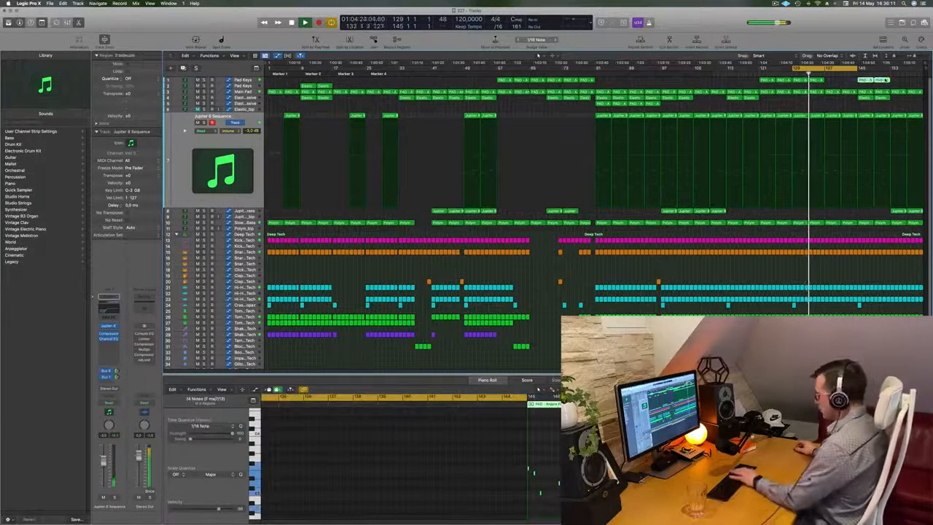
key(Delete)
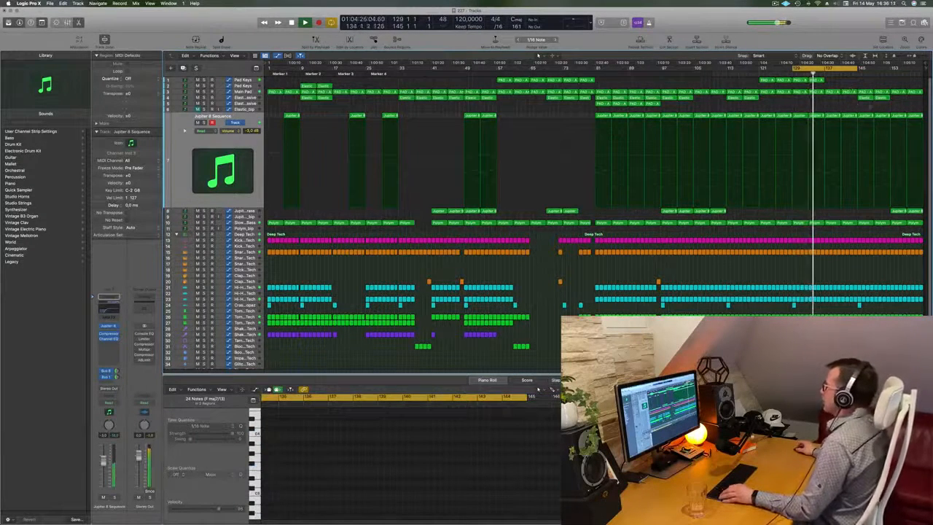
drag(856, 107, 886, 100)
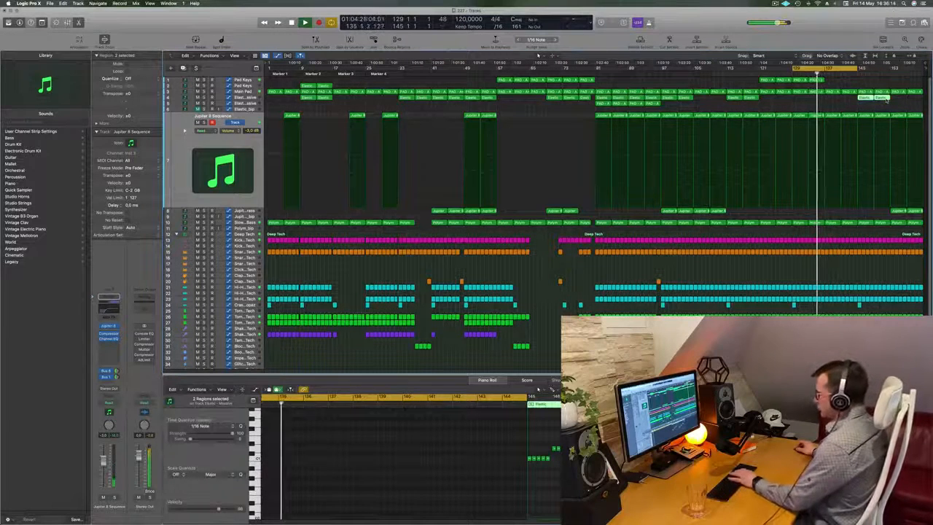
mouse_move(861, 98)
mouse_down()
mouse_move(836, 102)
mouse_move(869, 102)
mouse_up()
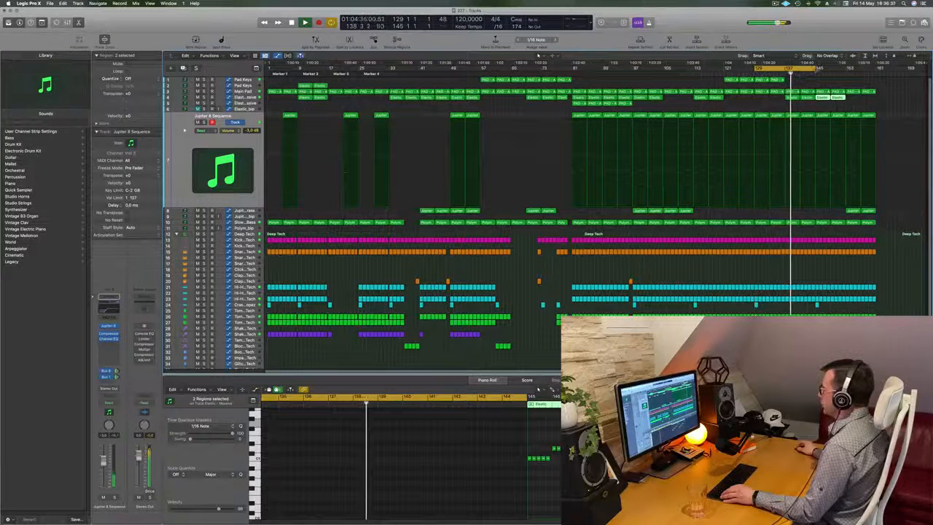
Extend the cycle range beyond bar 161 and delete the two Elastic regions starting at bar 145.
click(814, 109)
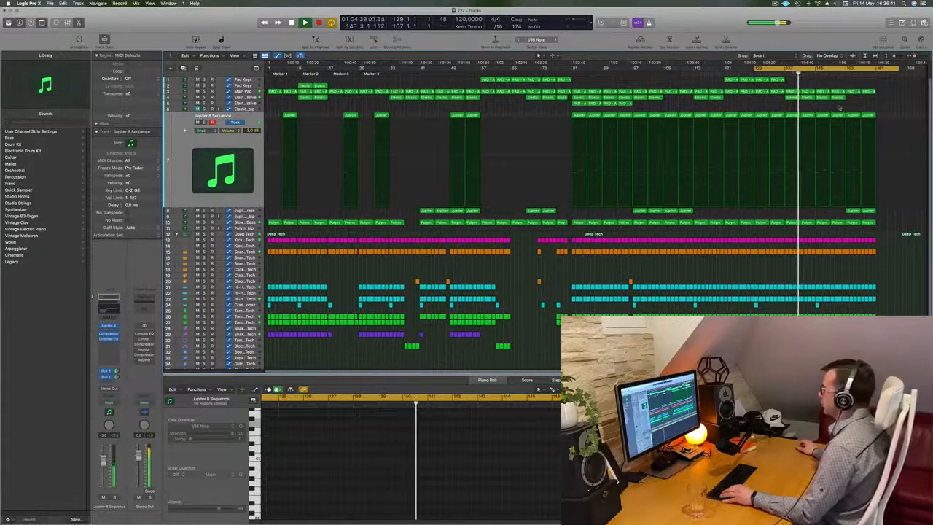
drag(843, 101, 825, 102)
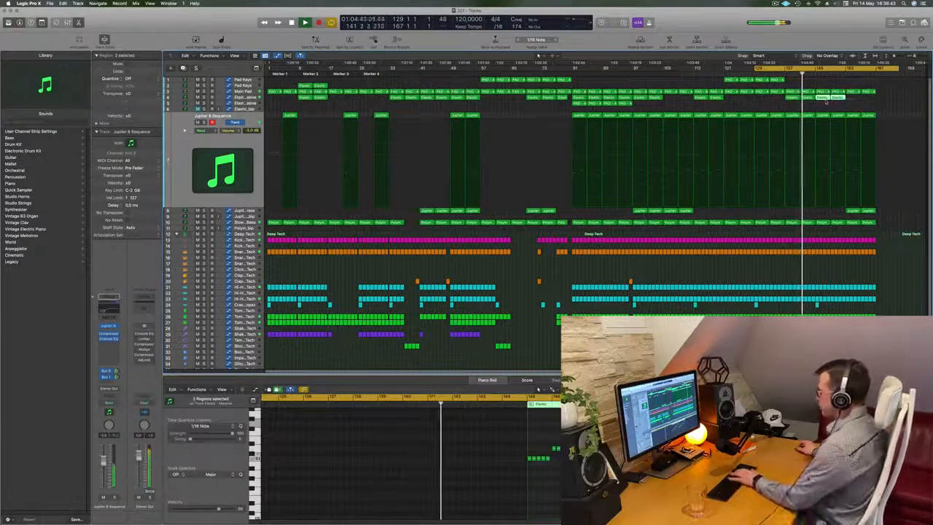
key(Delete)
Delete the Shaker regions from bar 145 onward.
drag(865, 339, 821, 333)
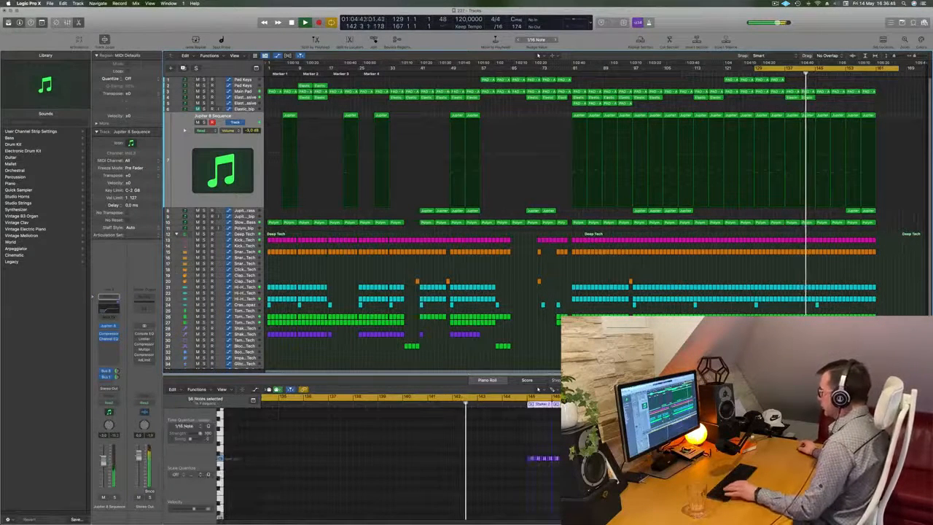
key(Delete)
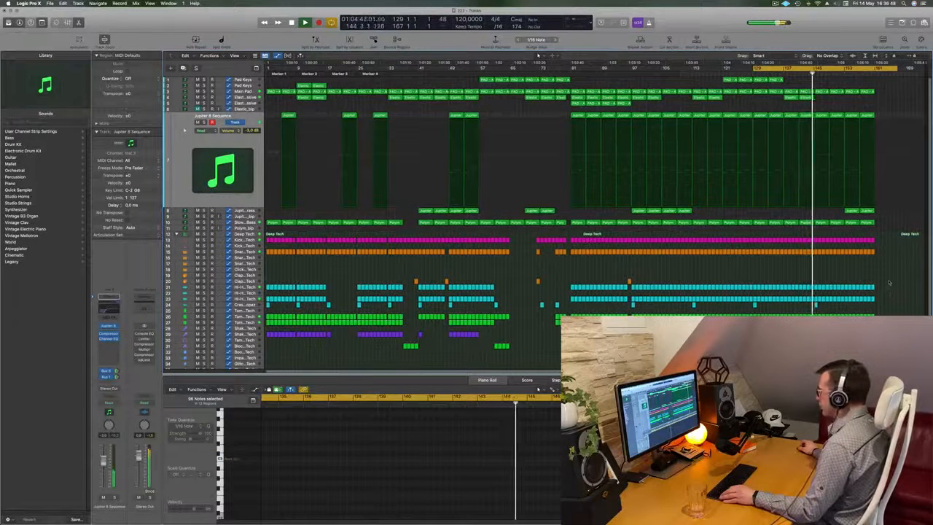
Delete the regions on hi-hat track 21 from bar 145 onward and those on hi-hat track 23 from bar 153 onward.
drag(888, 284, 817, 292)
key(Delete)
click(817, 287)
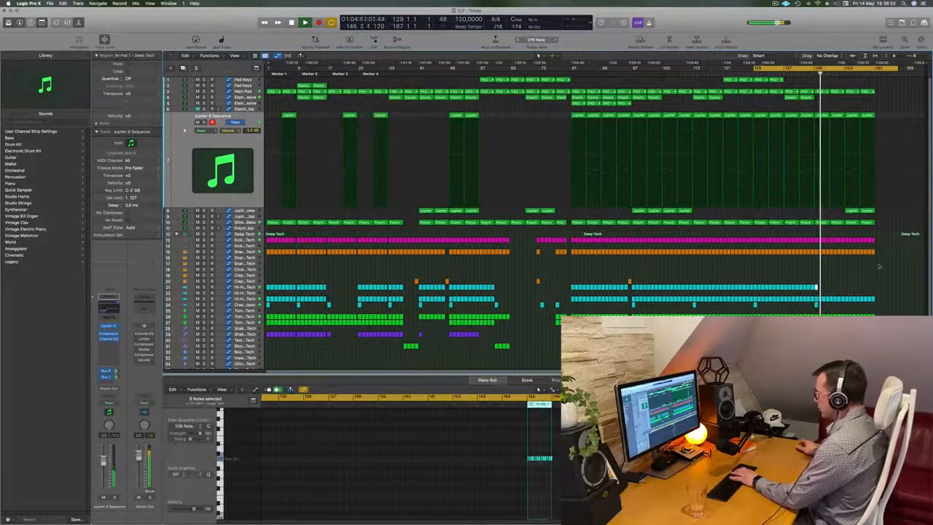
key(Delete)
drag(886, 295, 854, 304)
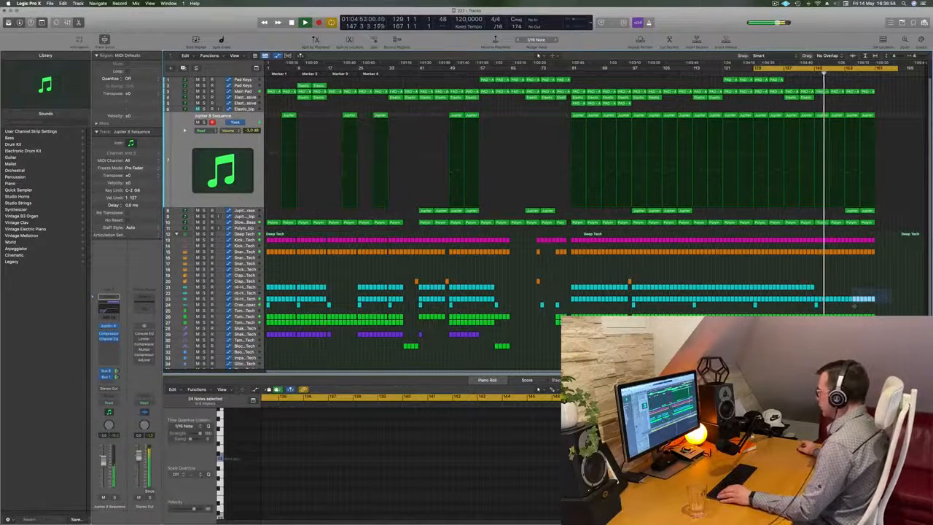
key(Delete)
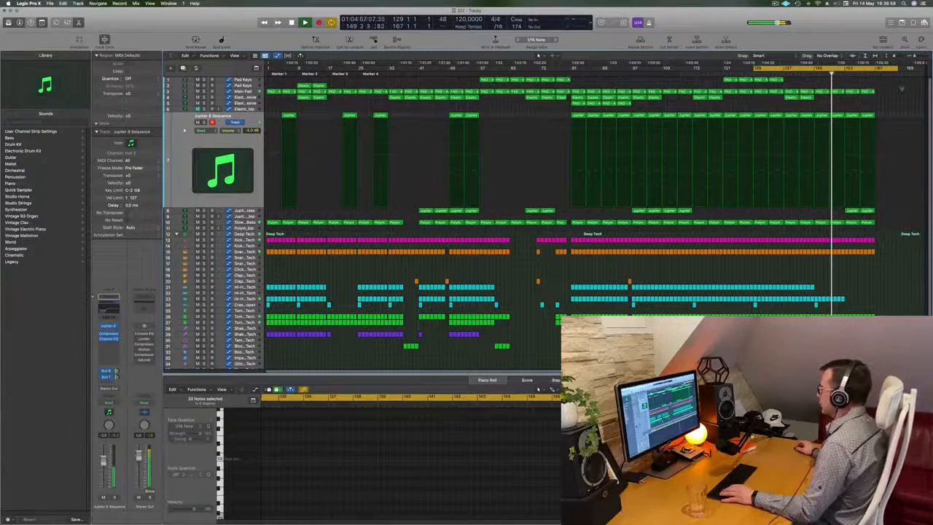
Select the Main Pad track and lower its automation peak near bar 153.
click(243, 92)
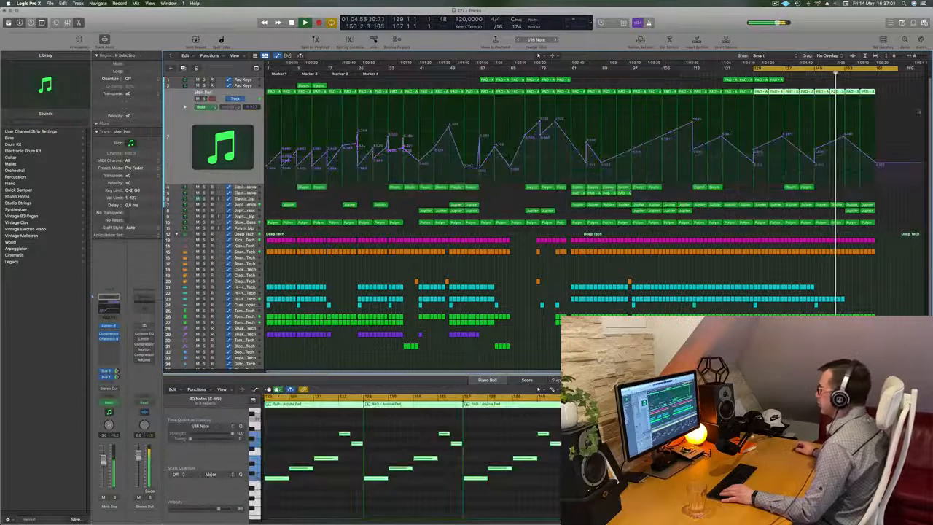
drag(843, 136, 847, 148)
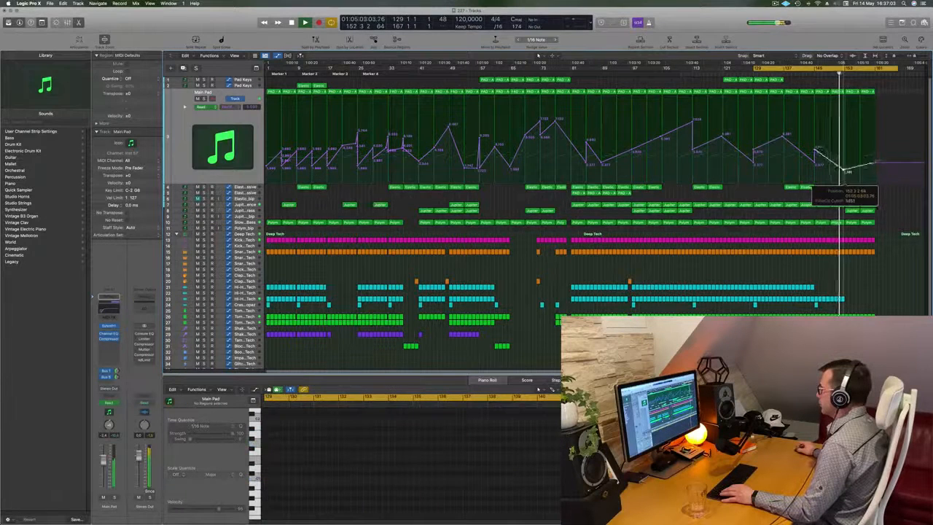